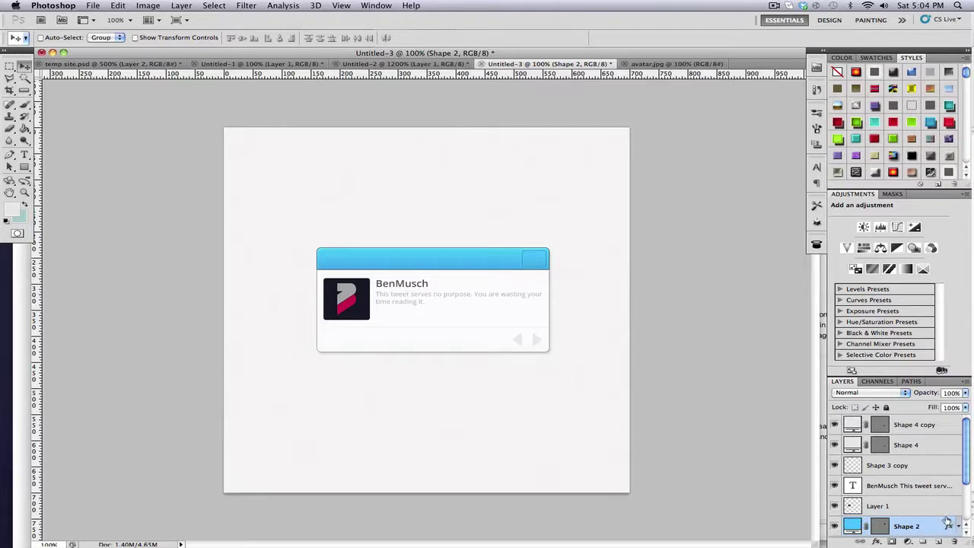
# Step: Delete the arrow shape layers and the divider line layer (Shape 4 copy, Shape 4, Shape 3 copy)
pyautogui.click(932, 420)
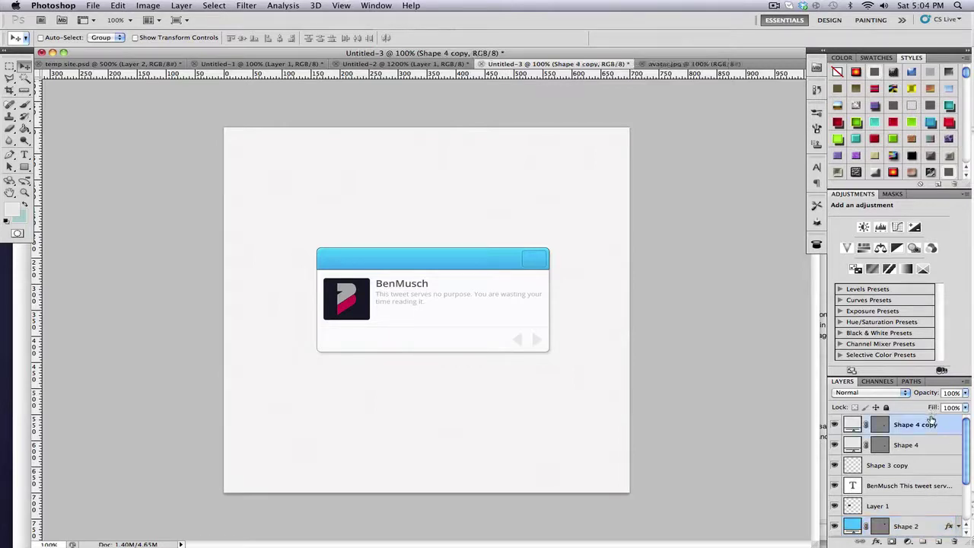
pyautogui.press('BackSpace')
pyautogui.press('BackSpace')
pyautogui.press('BackSpace')
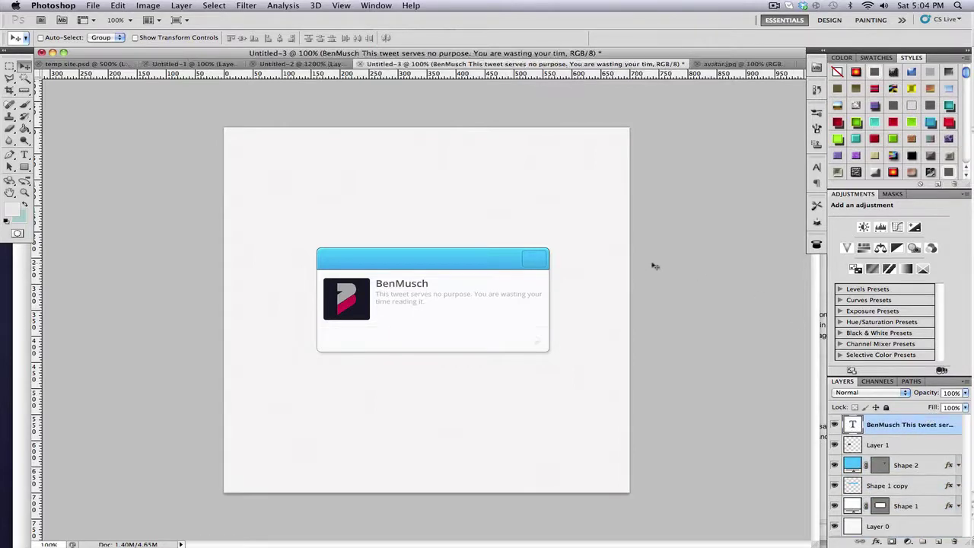
# Step: Keep the tweet card open, create a 70 × 70 px document, then close it as too small
pyautogui.click(361, 65)
pyautogui.click(525, 191)
pyautogui.press('super+n')
pyautogui.press('Tab')
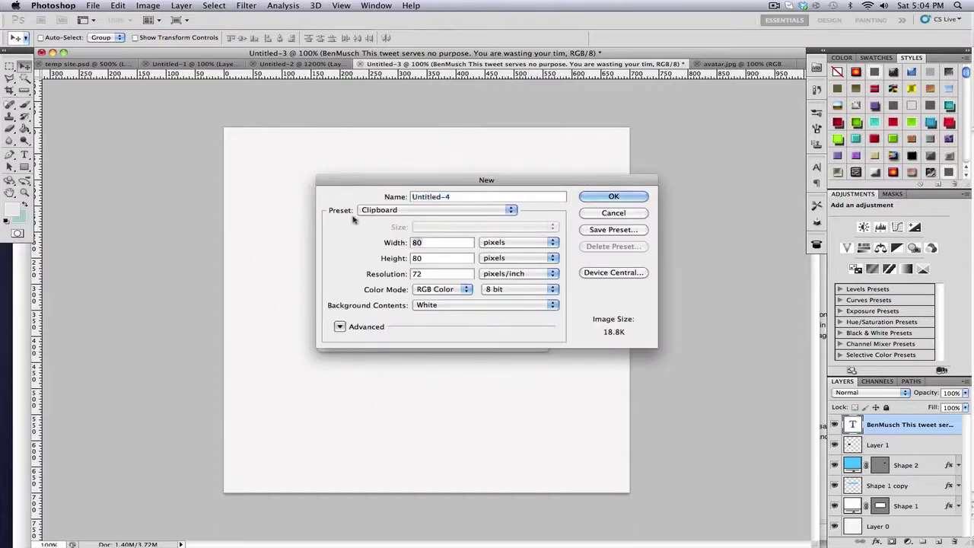
pyautogui.write('70')
pyautogui.press('Tab')
pyautogui.write('70')
pyautogui.click(614, 197)
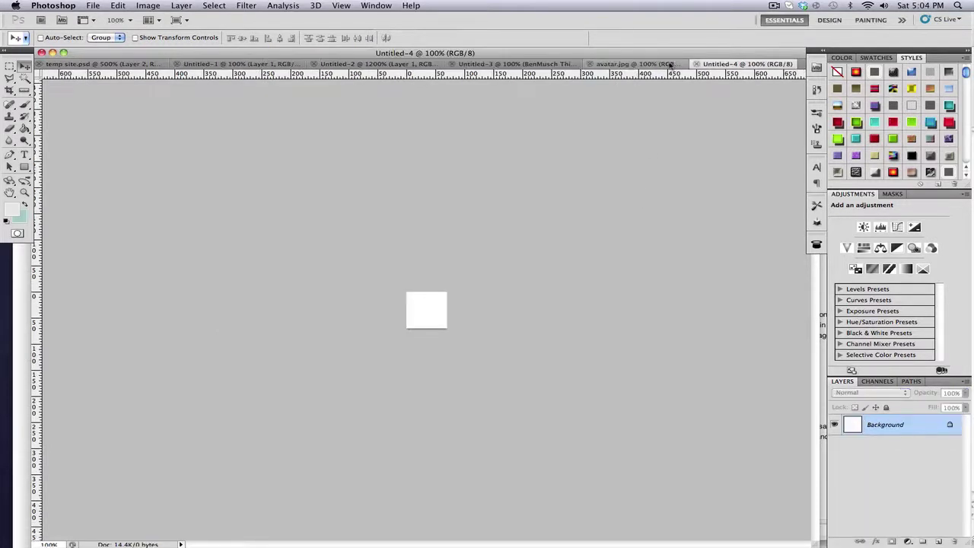
pyautogui.click(695, 64)
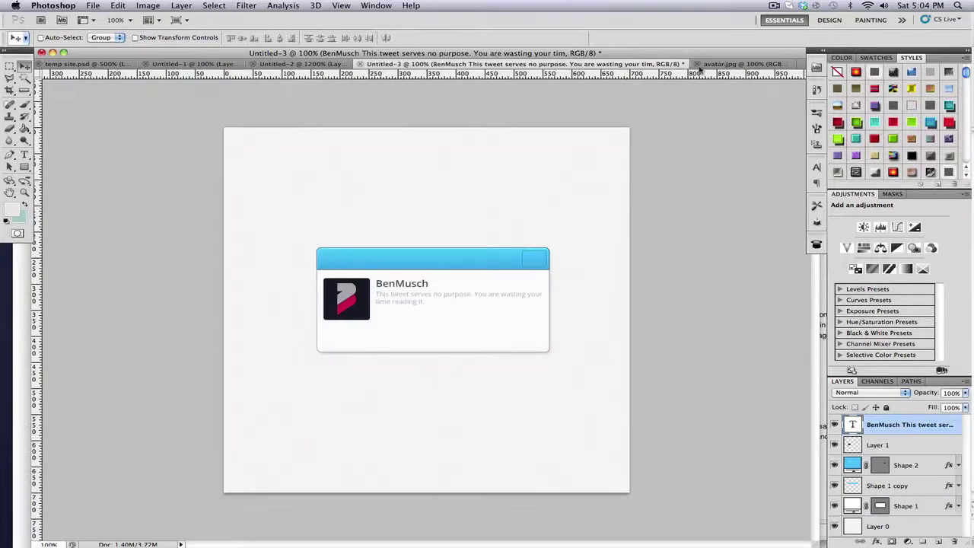
# Step: Start another new document and enter a width of 700 px
pyautogui.press('super+n')
pyautogui.doubleClick(450, 242)
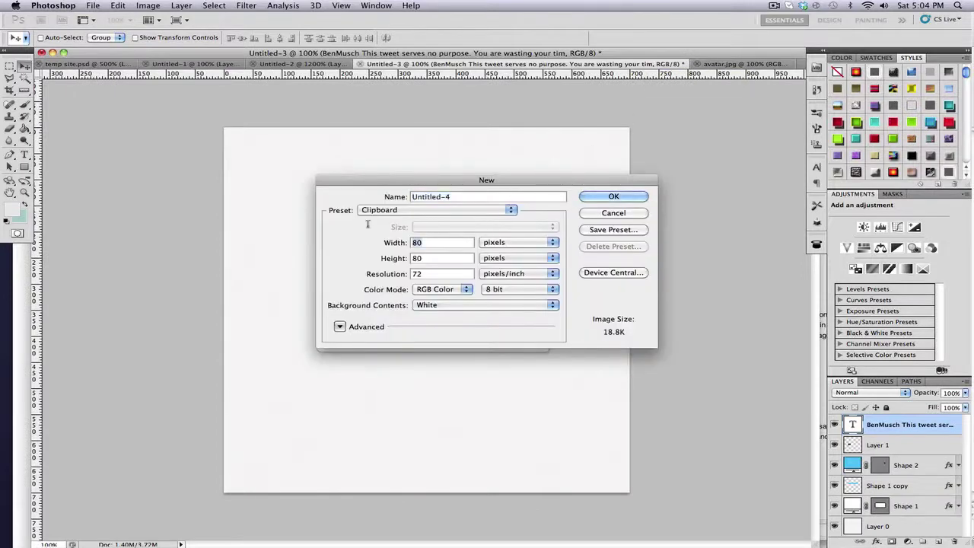
pyautogui.write('700')
pyautogui.press('Tab')
# Step: Create the 700 × 700 px document and fill it with light grey eeeeee
pyautogui.write('700')
pyautogui.click(592, 197)
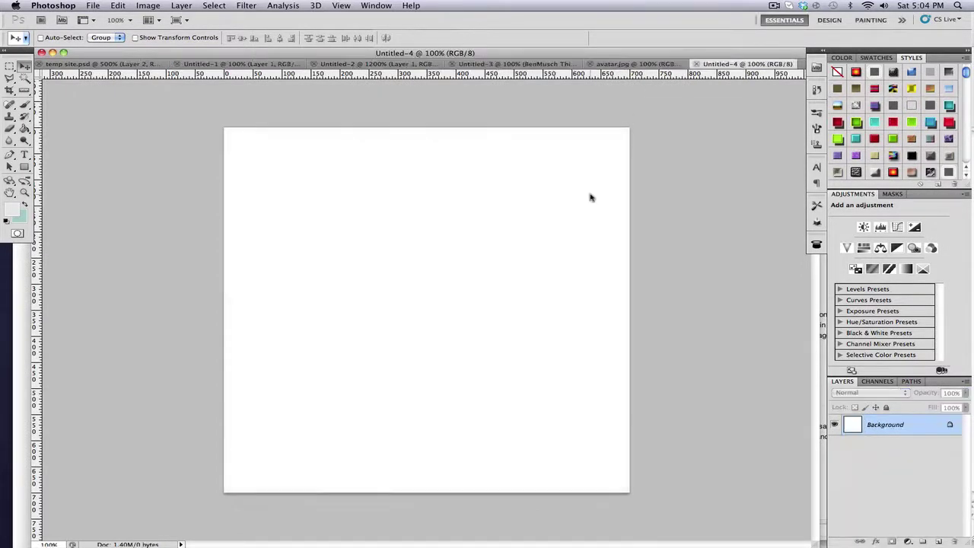
pyautogui.click(25, 128)
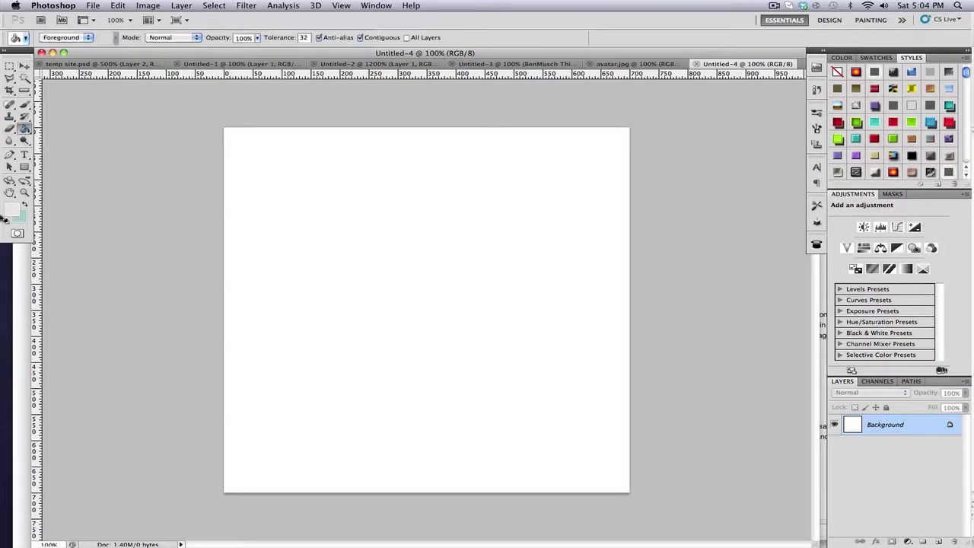
pyautogui.click(13, 210)
pyautogui.moveTo(568, 216); pyautogui.dragTo(561, 214)
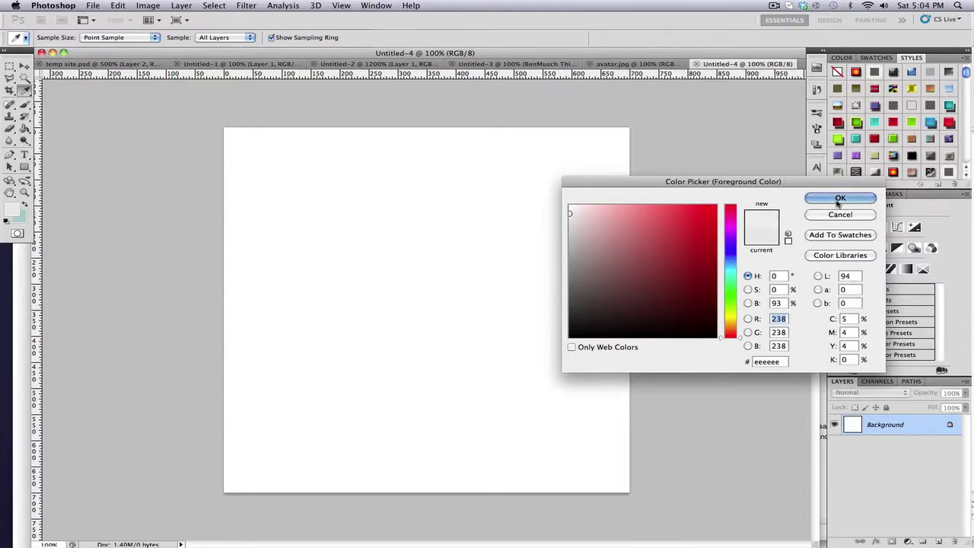
pyautogui.click(840, 197)
pyautogui.press('g')
pyautogui.click(447, 281)
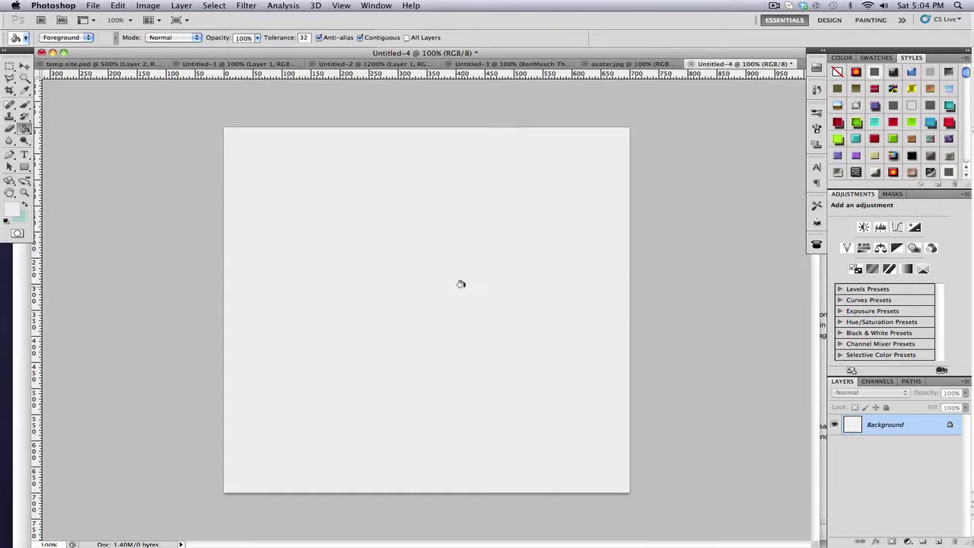
# Step: Refill the canvas with the lighter grey f5f5f5
pyautogui.click(11, 212)
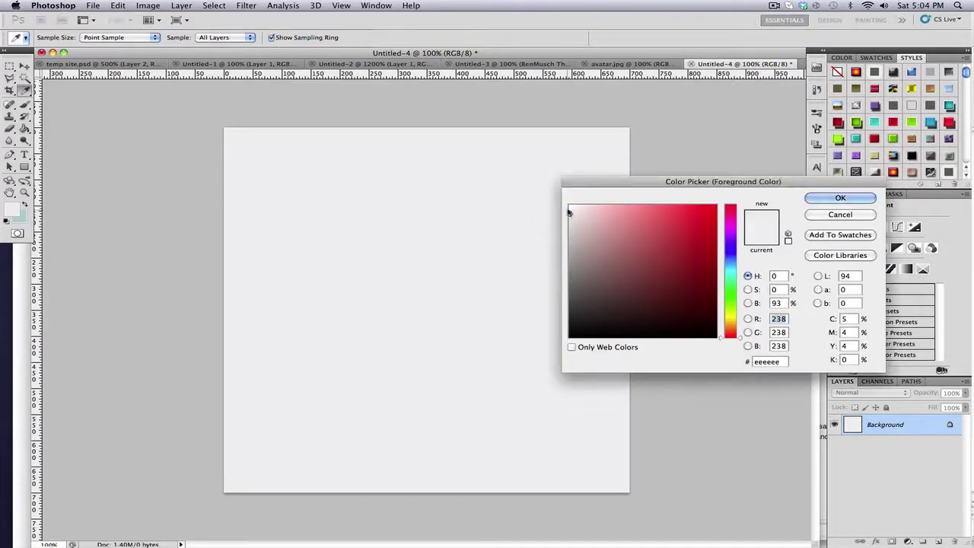
pyautogui.moveTo(570, 213); pyautogui.dragTo(567, 211)
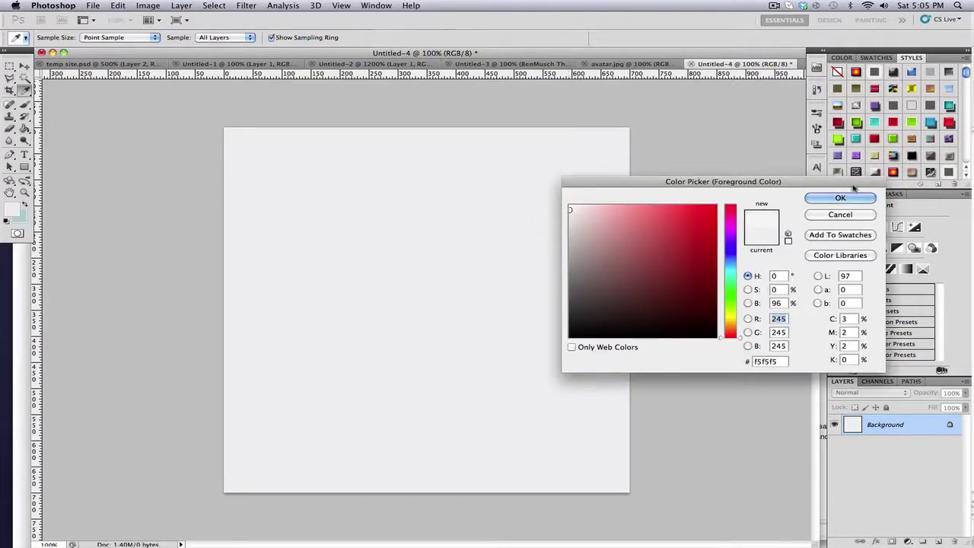
pyautogui.click(840, 199)
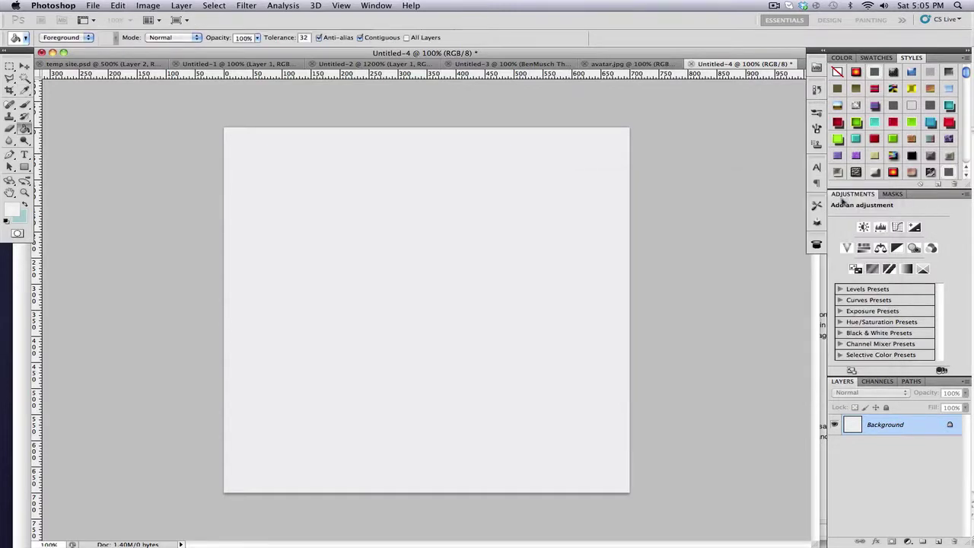
pyautogui.click(585, 233)
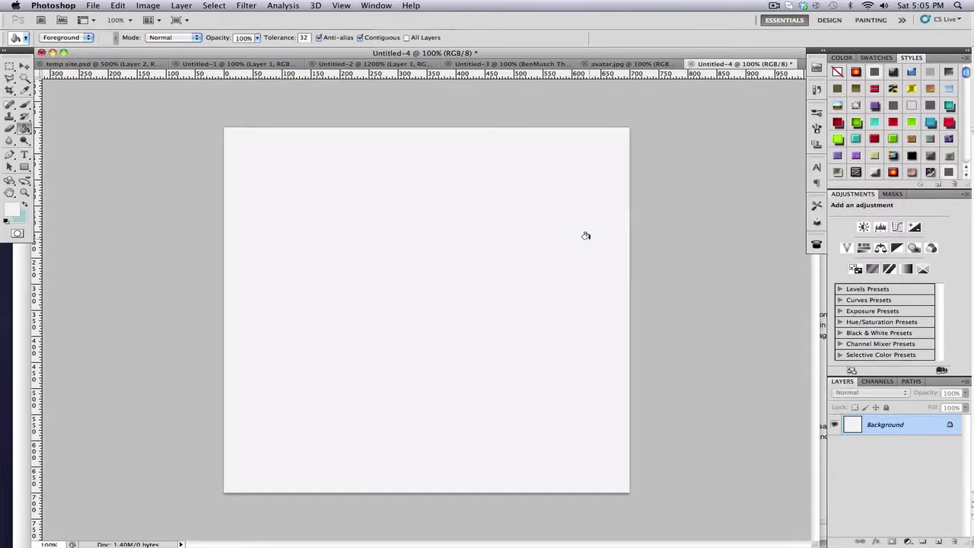
# Step: Add 0.5% Gaussian monochromatic noise to the canvas
pyautogui.click(245, 6)
pyautogui.moveTo(262, 146)
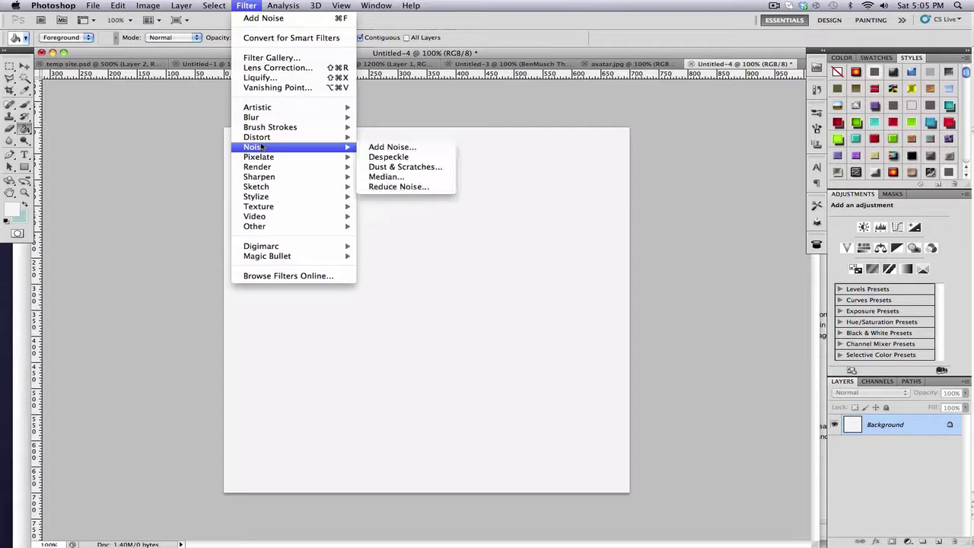
pyautogui.click(385, 147)
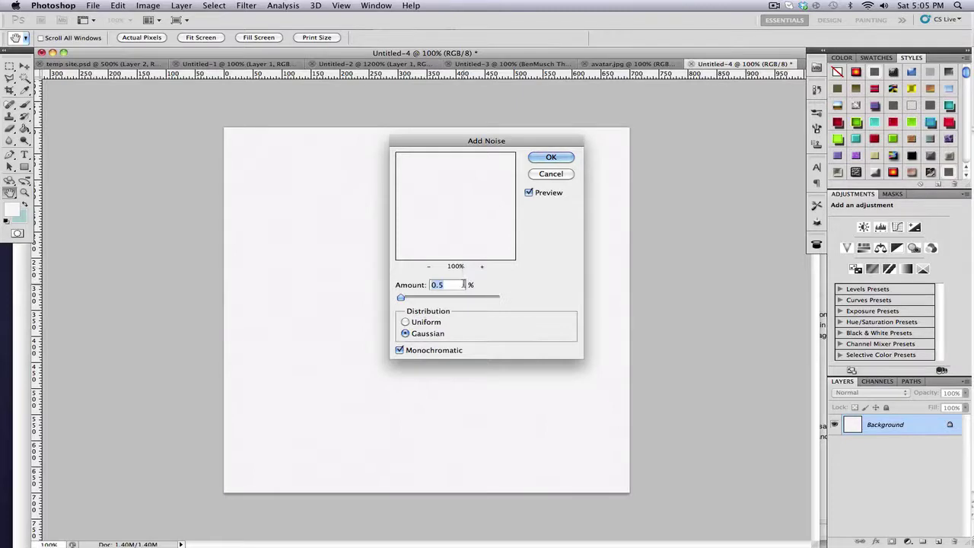
pyautogui.click(561, 157)
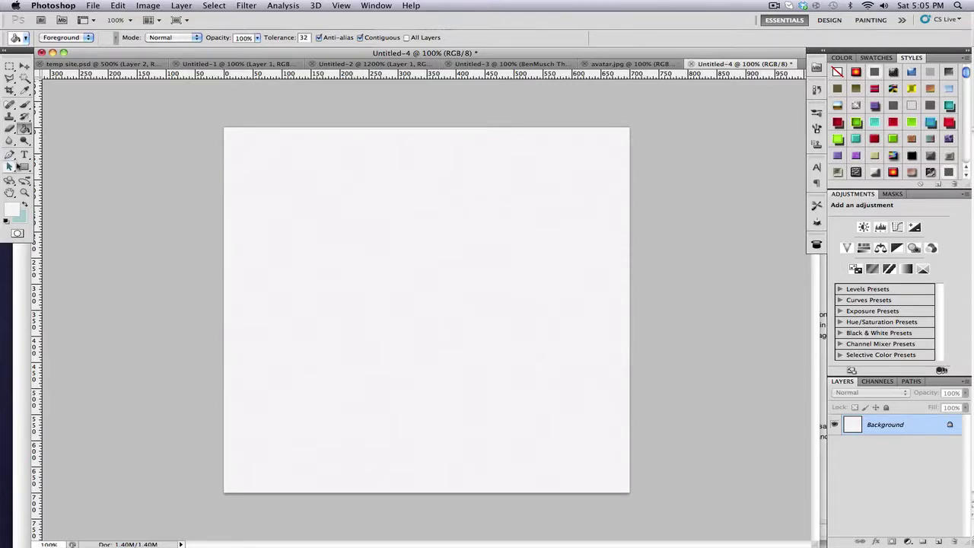
# Step: Place a fixed-size 400 × 200 px rounded rectangle with 4 px corner radius on the canvas
pyautogui.click(22, 166)
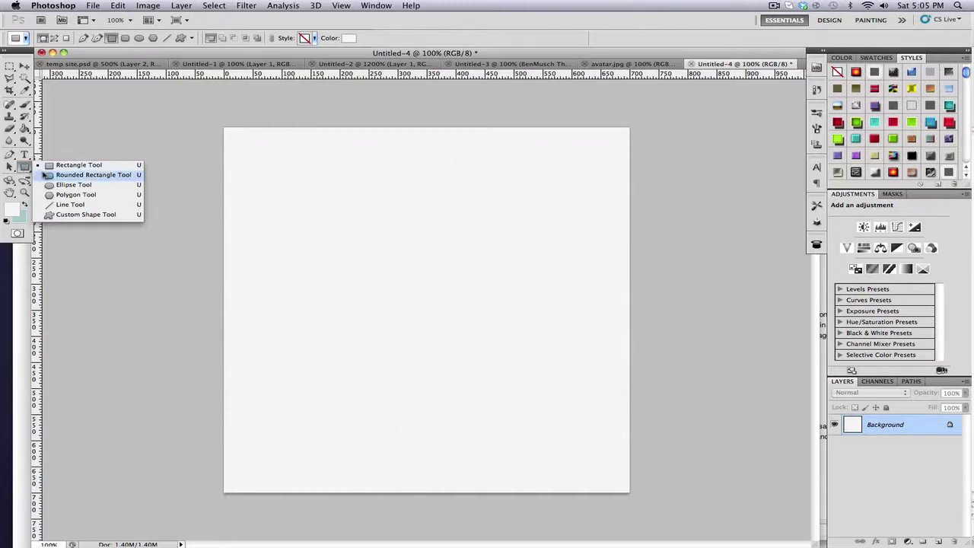
pyautogui.click(47, 176)
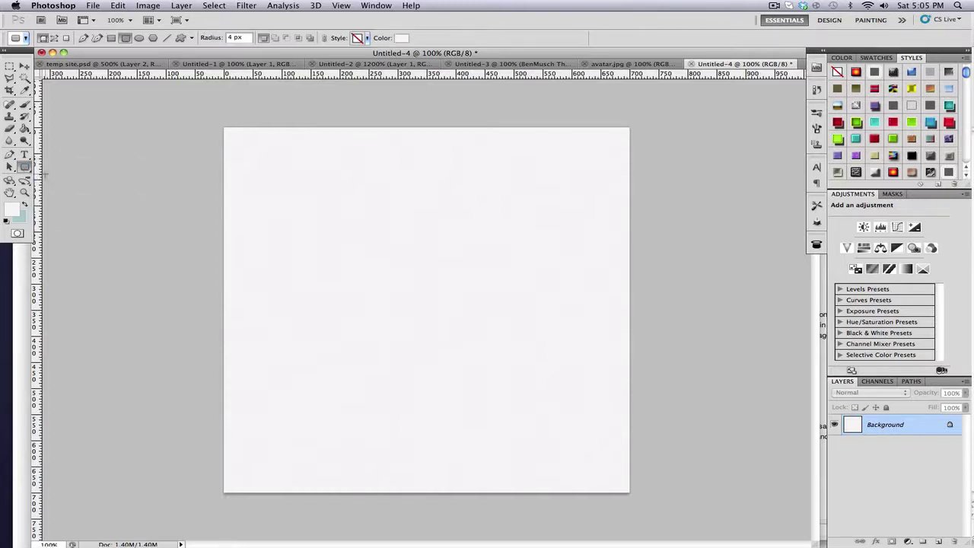
pyautogui.click(192, 39)
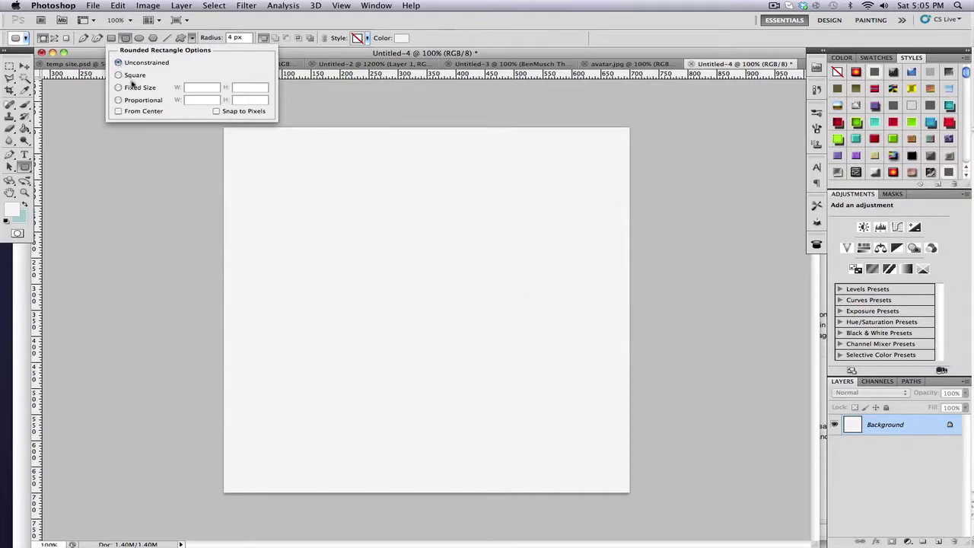
pyautogui.click(127, 89)
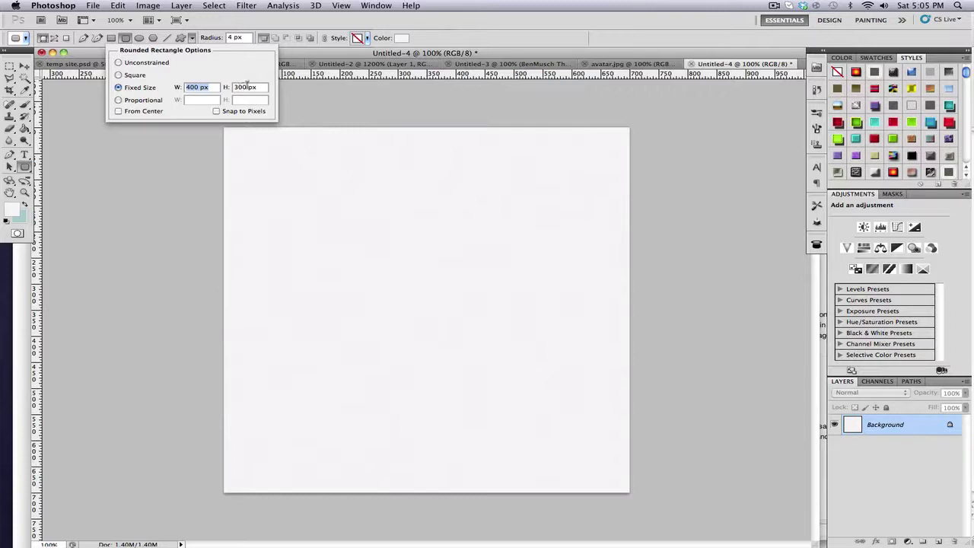
pyautogui.click(245, 88)
pyautogui.write('200')
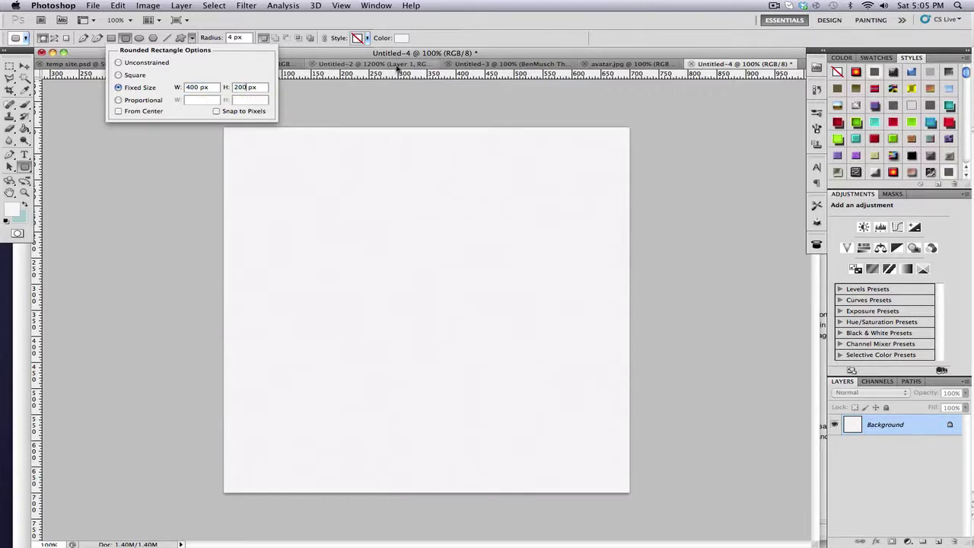
pyautogui.click(406, 55)
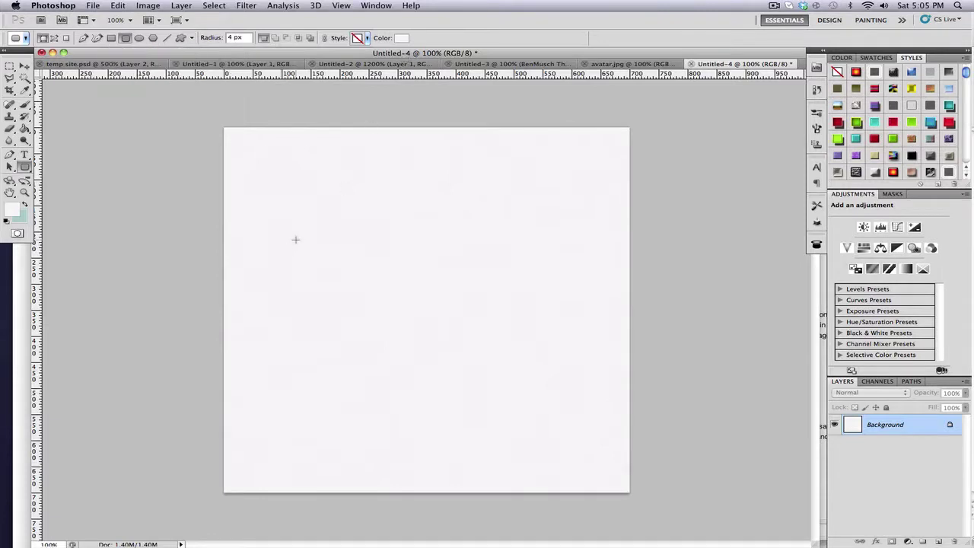
pyautogui.click(349, 238)
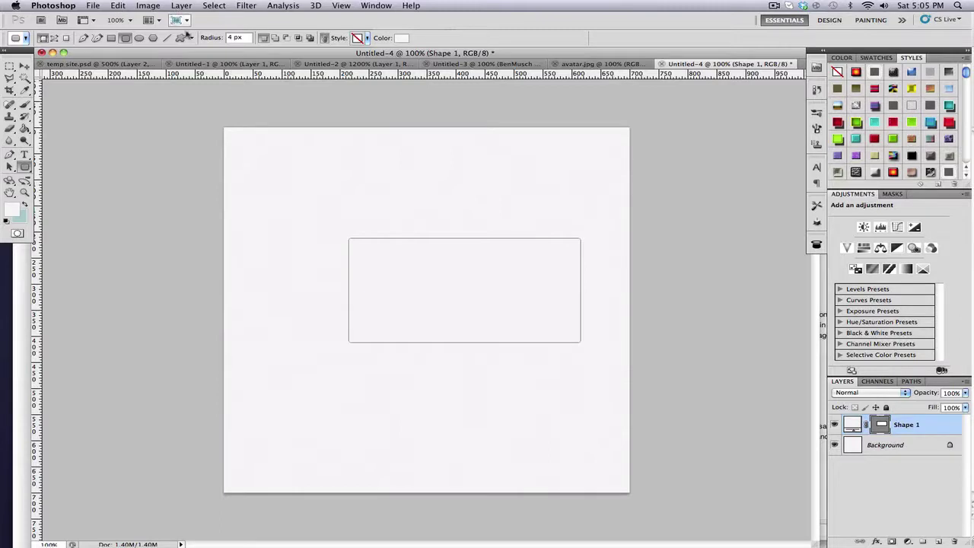
pyautogui.click(192, 37)
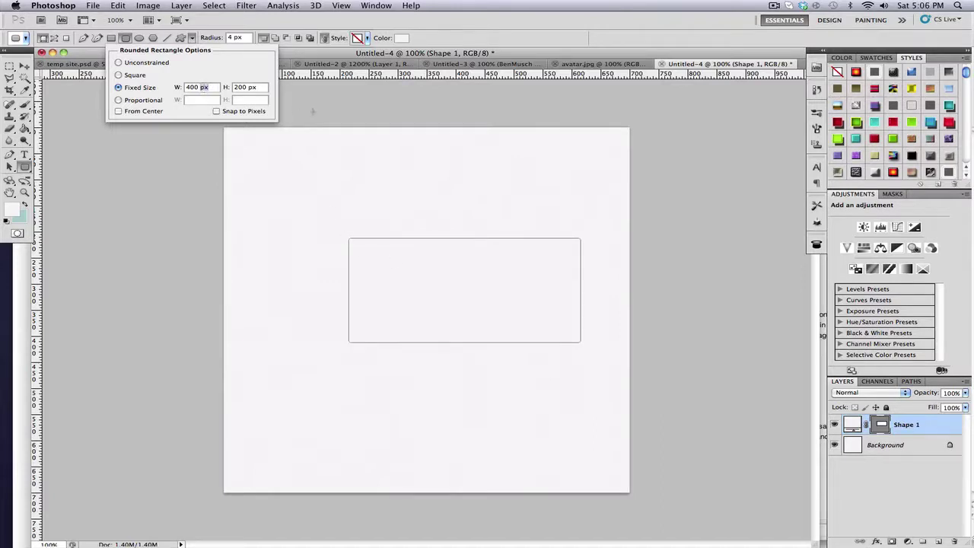
pyautogui.press('Right')
pyautogui.press('Return')
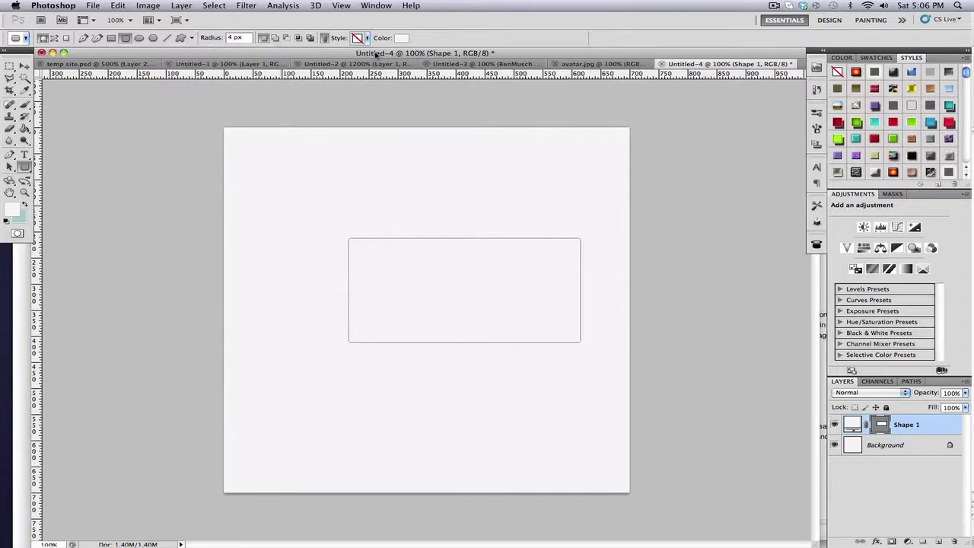
# Step: Add a gradient overlay to Shape 1 and set its left stop to f9f9f9
pyautogui.doubleClick(930, 426)
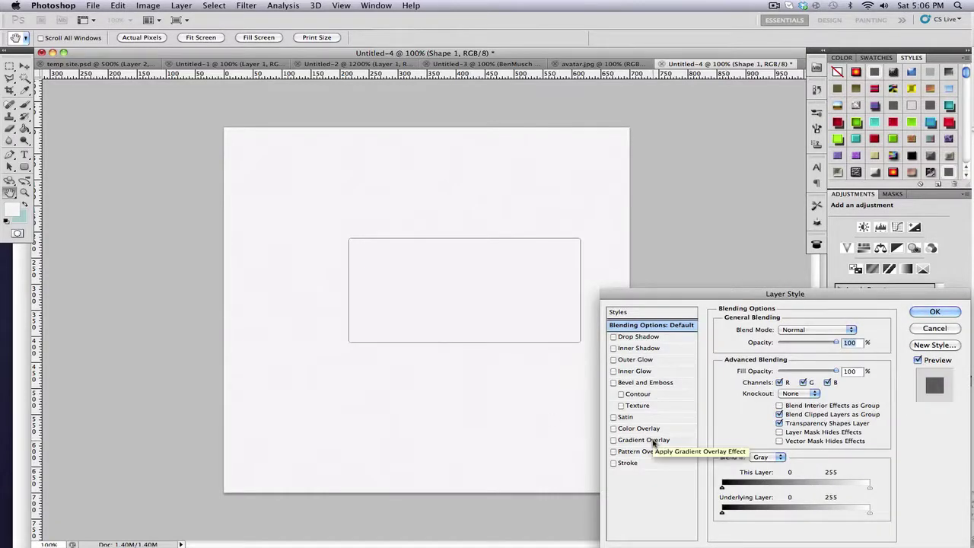
pyautogui.click(653, 442)
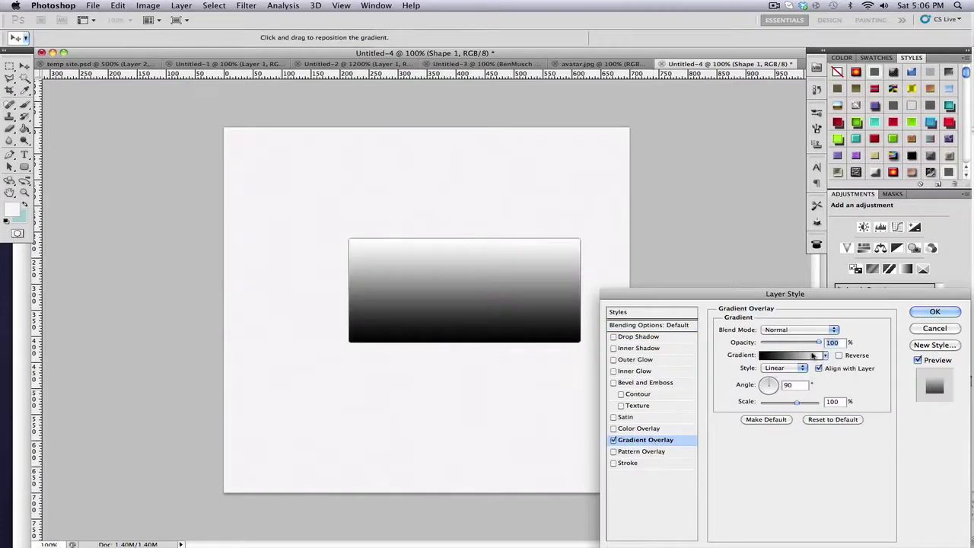
pyautogui.click(812, 358)
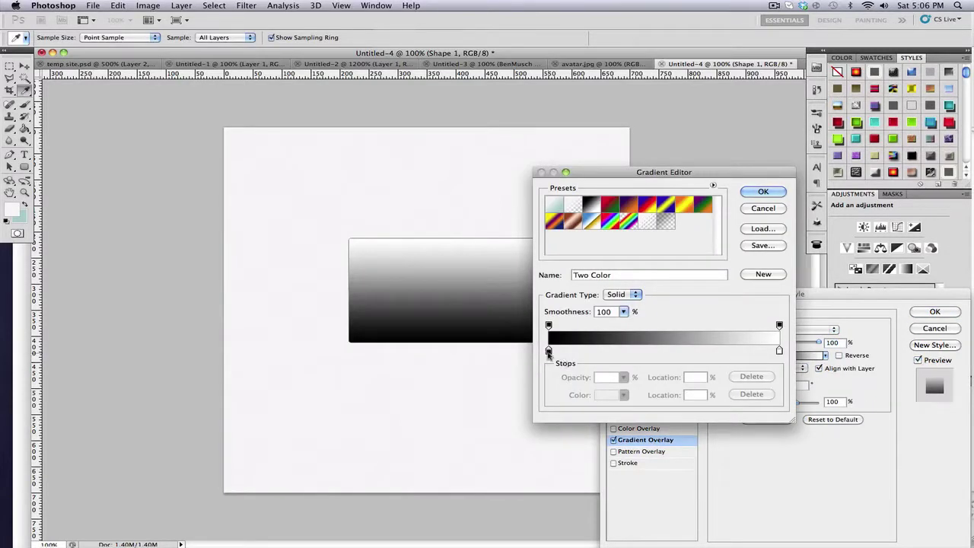
pyautogui.click(548, 351)
pyautogui.doubleClick(548, 351)
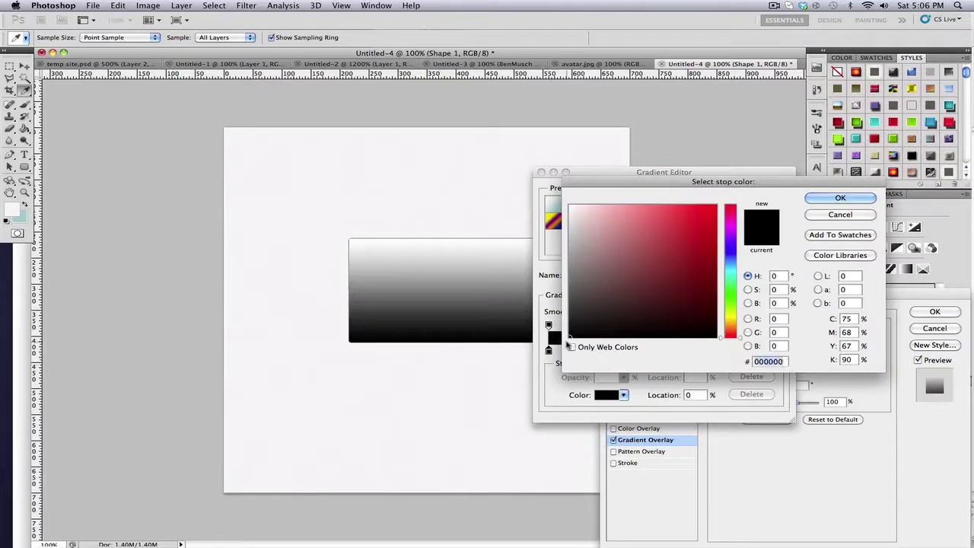
pyautogui.write('f9')
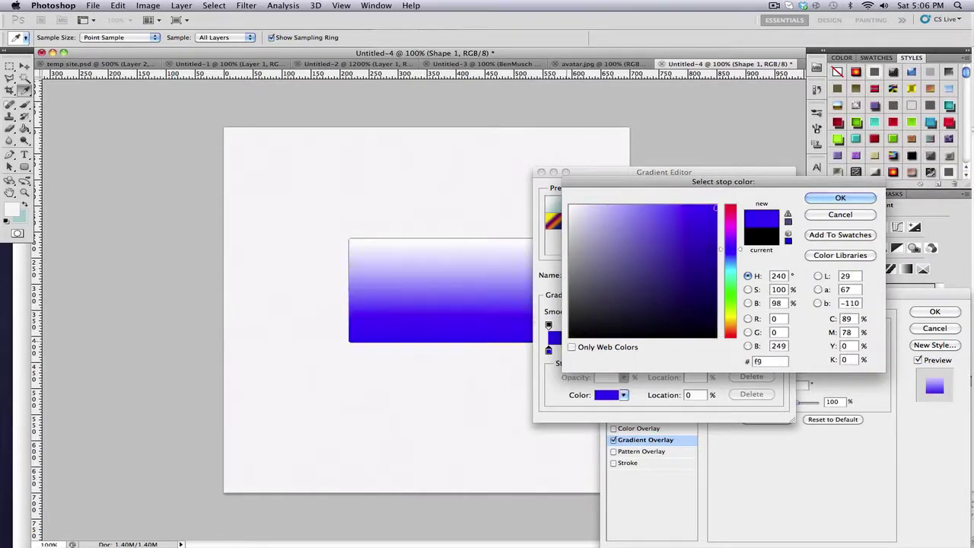
pyautogui.write('f9f9')
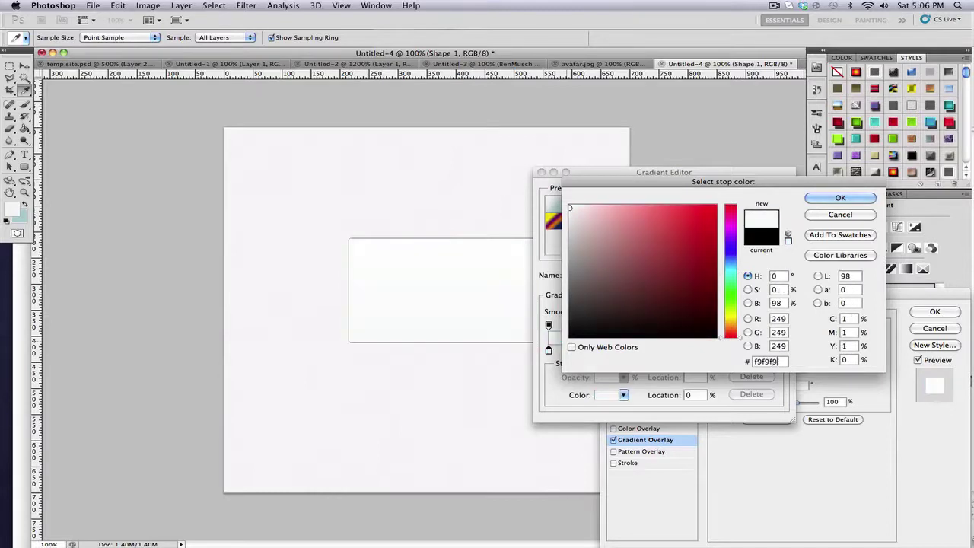
pyautogui.press('Return')
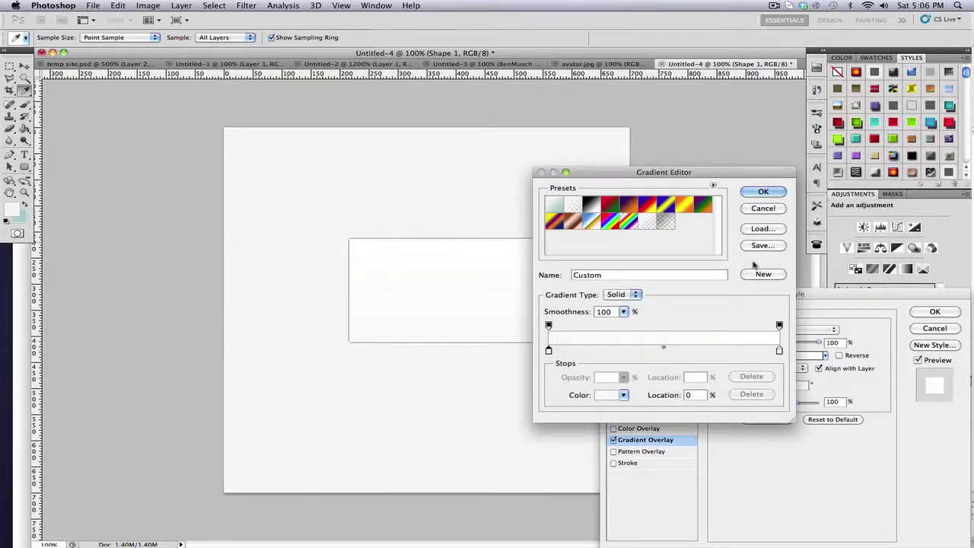
# Step: Move the right gradient stop to 20% coloured fcfcfc, then hide the path outline via View > Extras
pyautogui.click(778, 350)
pyautogui.write('20')
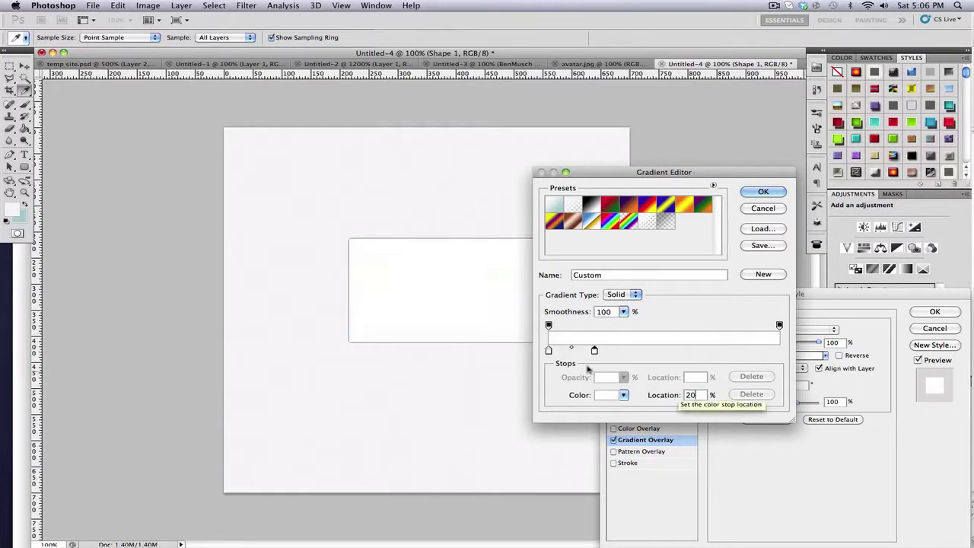
pyautogui.doubleClick(594, 351)
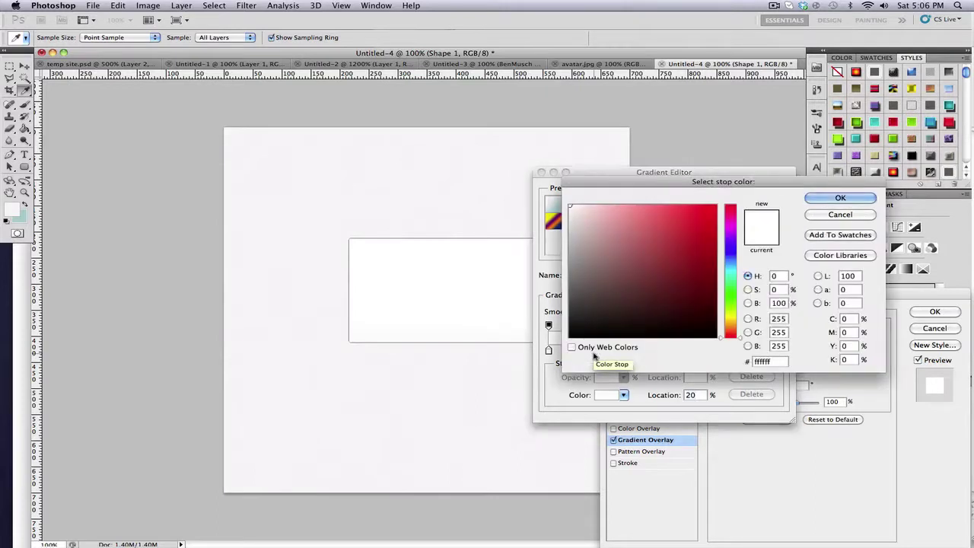
pyautogui.click(784, 362)
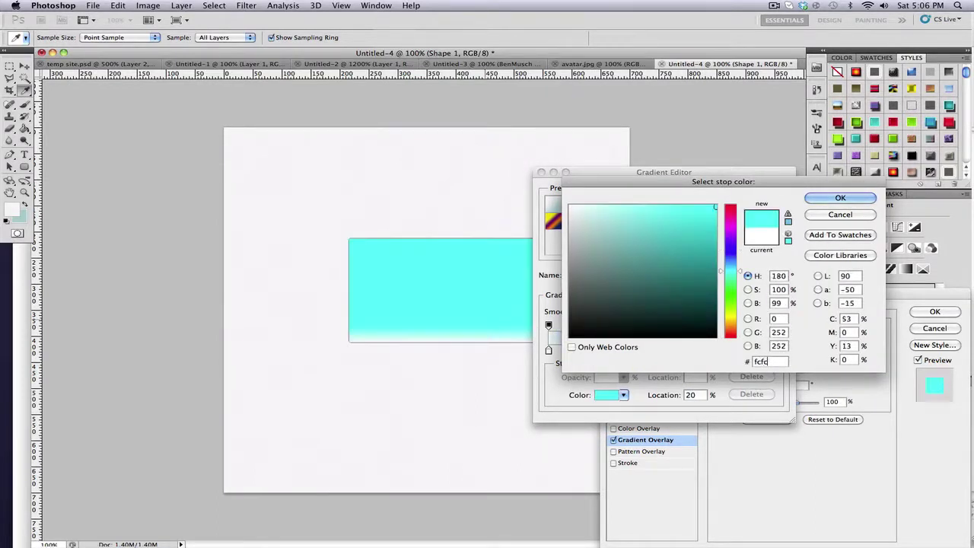
pyautogui.click(488, 315)
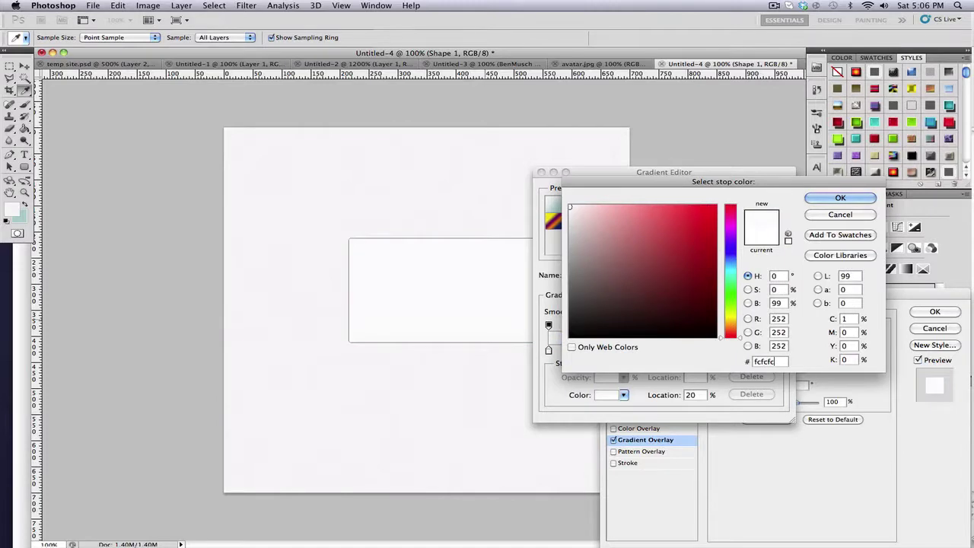
pyautogui.click(830, 201)
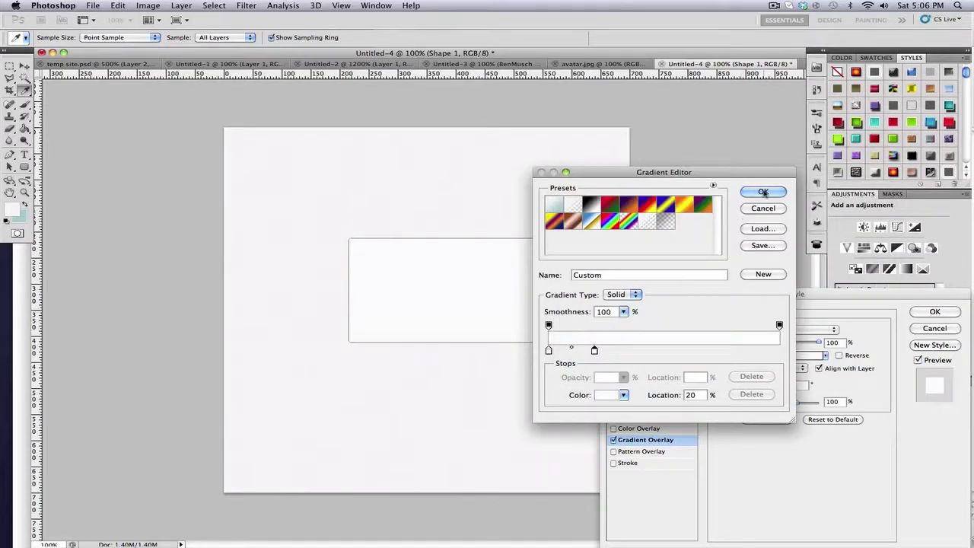
pyautogui.press('Return')
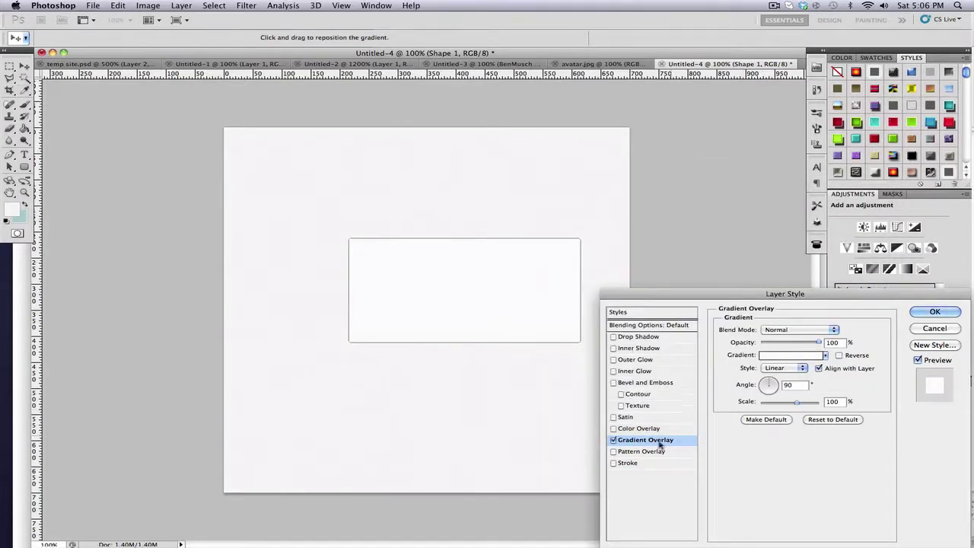
pyautogui.click(339, 6)
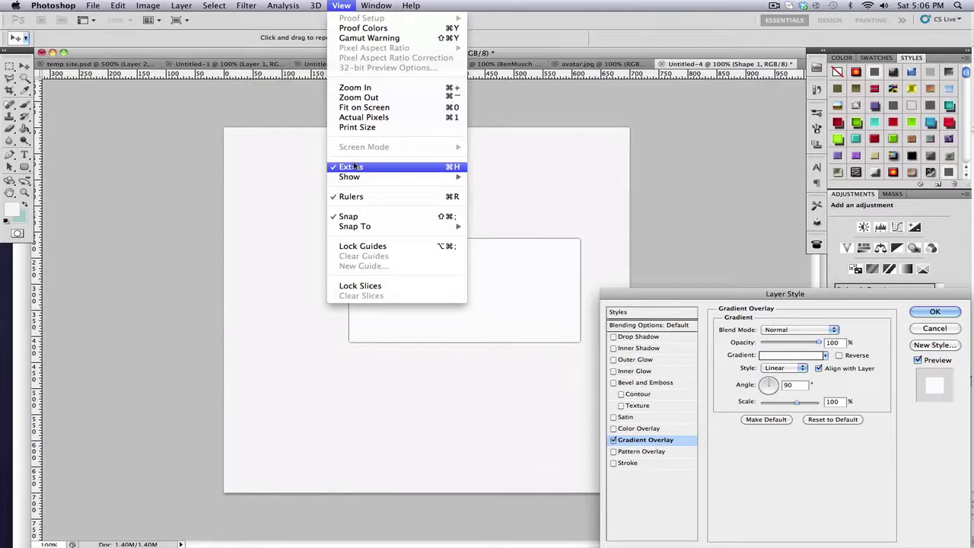
pyautogui.click(353, 166)
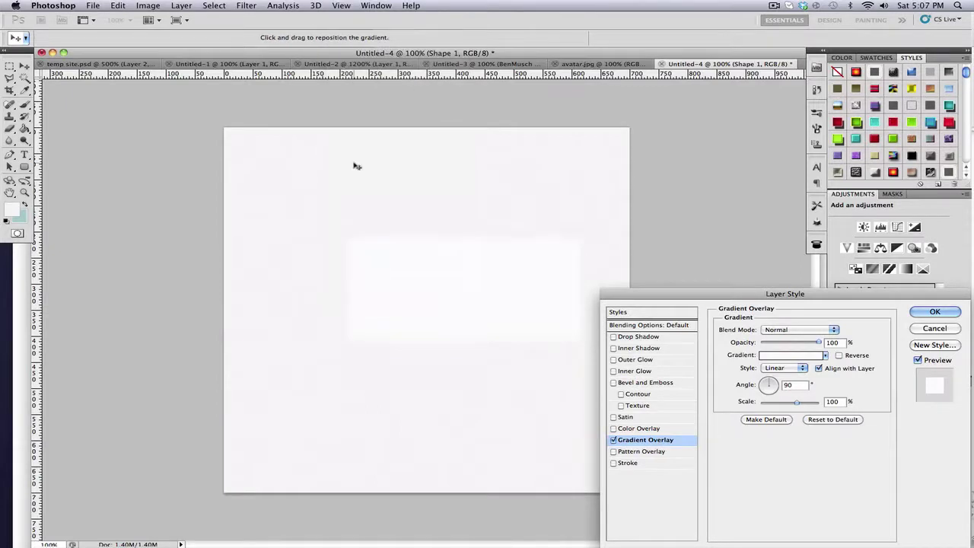
# Step: Add a 1 px stroke in grey 979797 to the rectangle
pyautogui.click(637, 464)
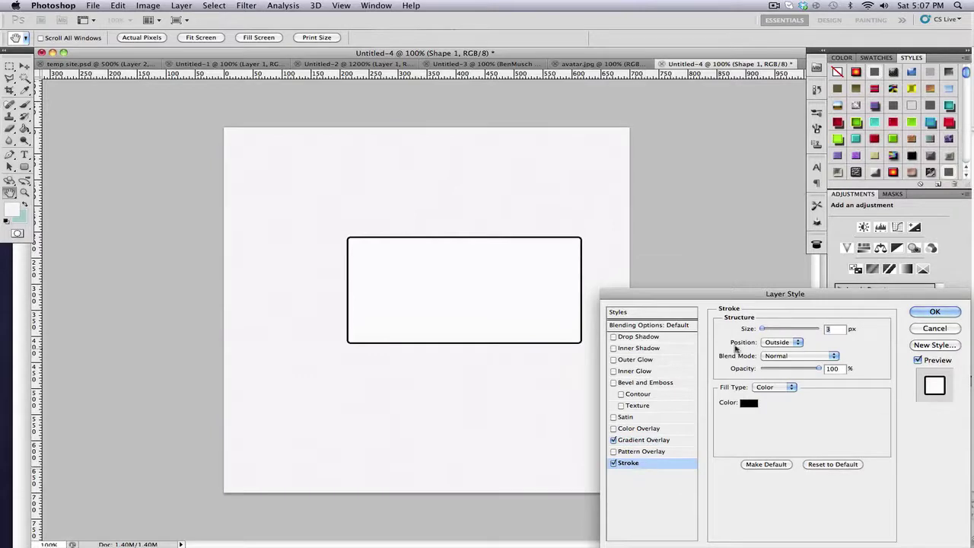
pyautogui.moveTo(761, 329); pyautogui.dragTo(655, 320)
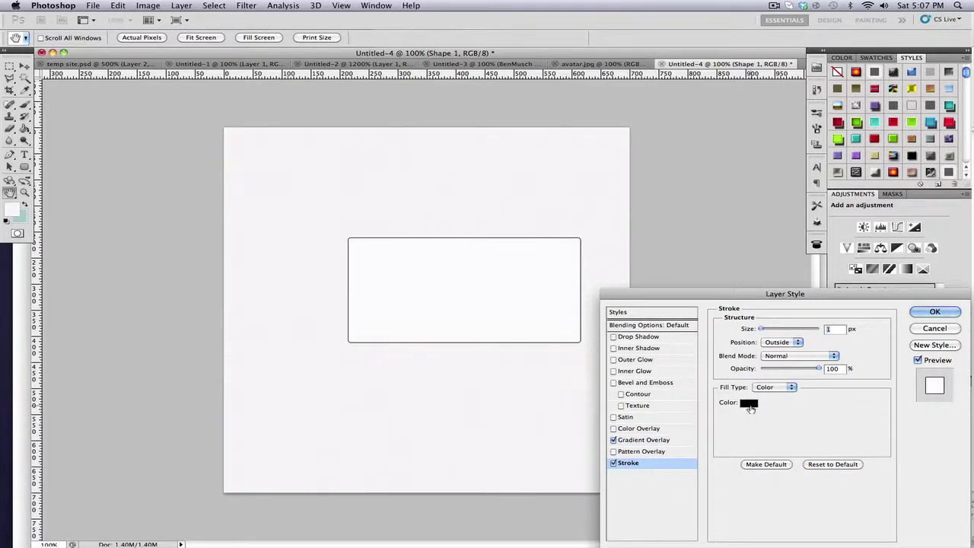
pyautogui.click(749, 403)
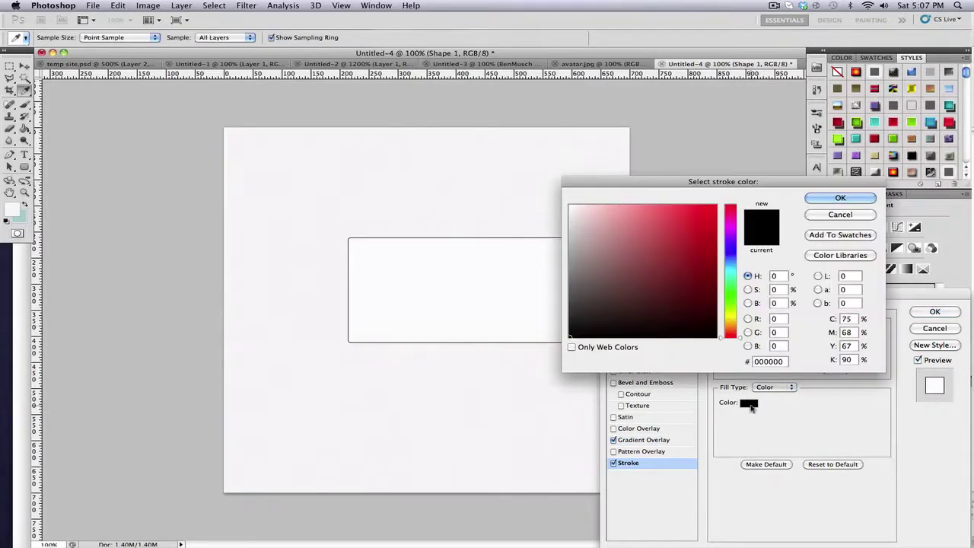
pyautogui.click(781, 362)
pyautogui.write('979797')
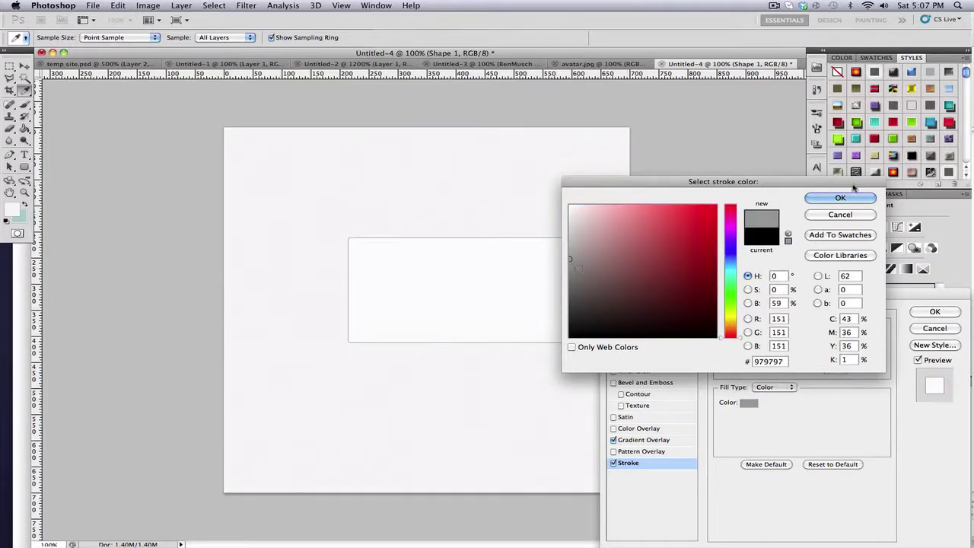
pyautogui.click(569, 274)
pyautogui.click(567, 274)
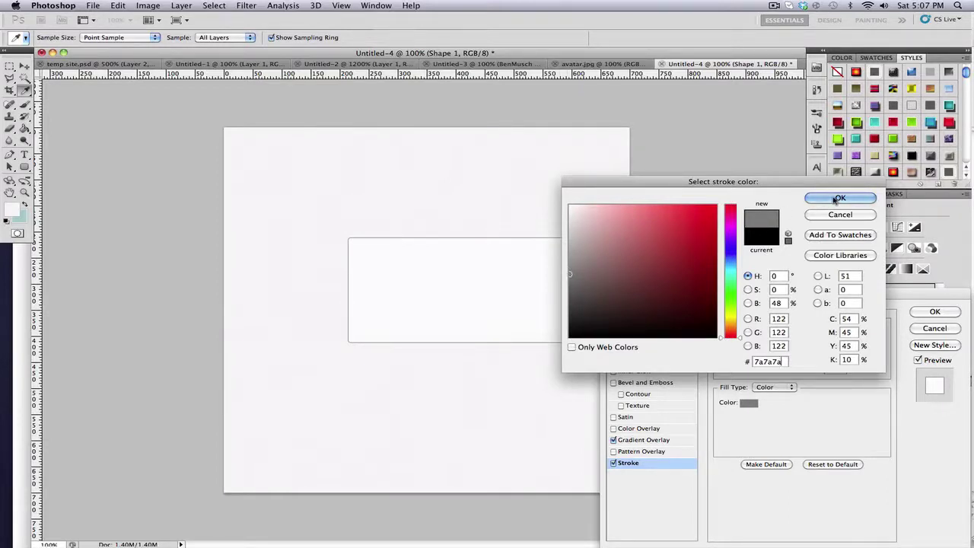
pyautogui.doubleClick(777, 363)
pyautogui.write('979797')
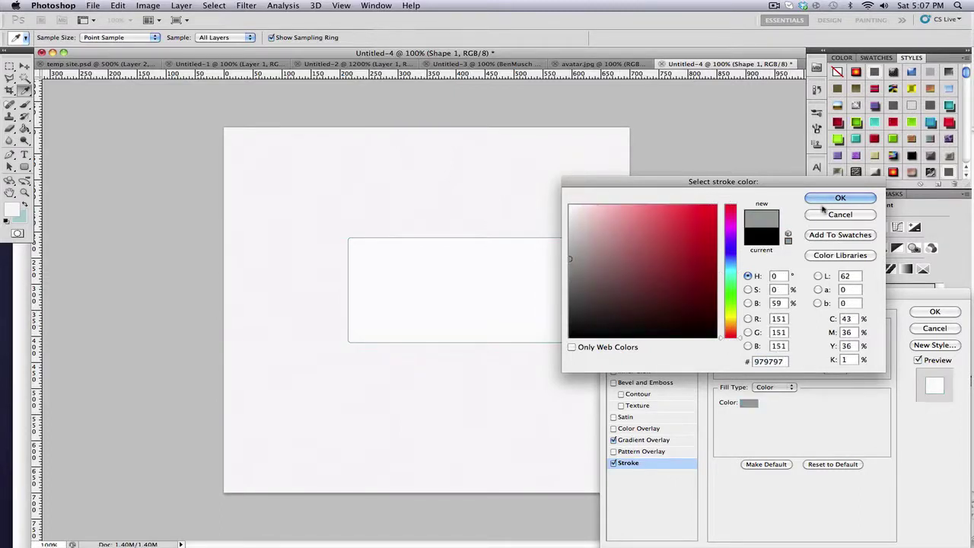
pyautogui.press('Return')
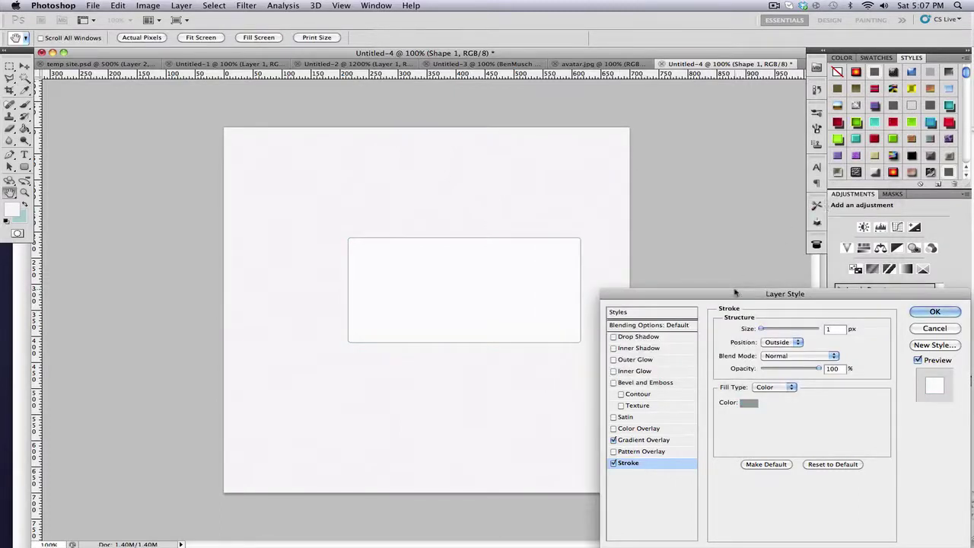
# Step: Add a drop shadow at 22% opacity with a shorter distance
pyautogui.click(663, 342)
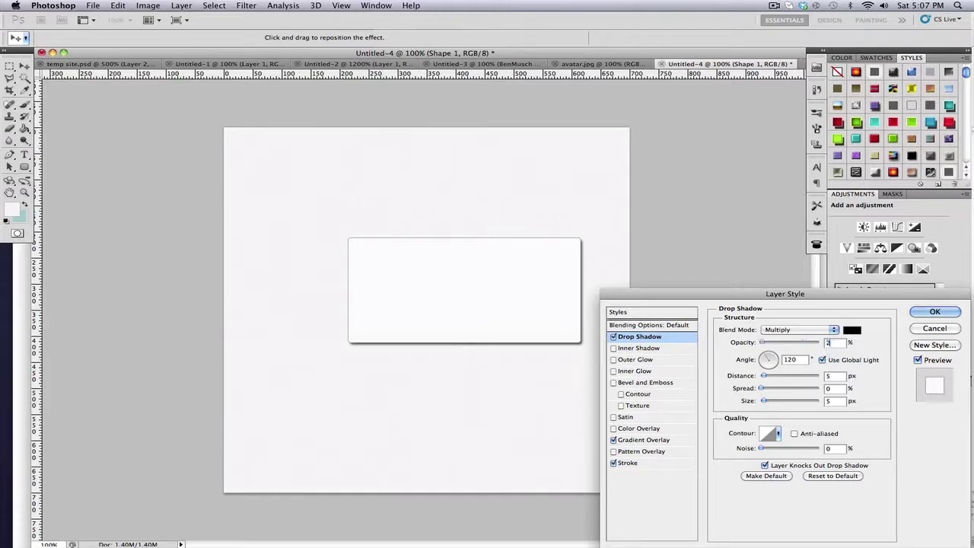
pyautogui.write('22')
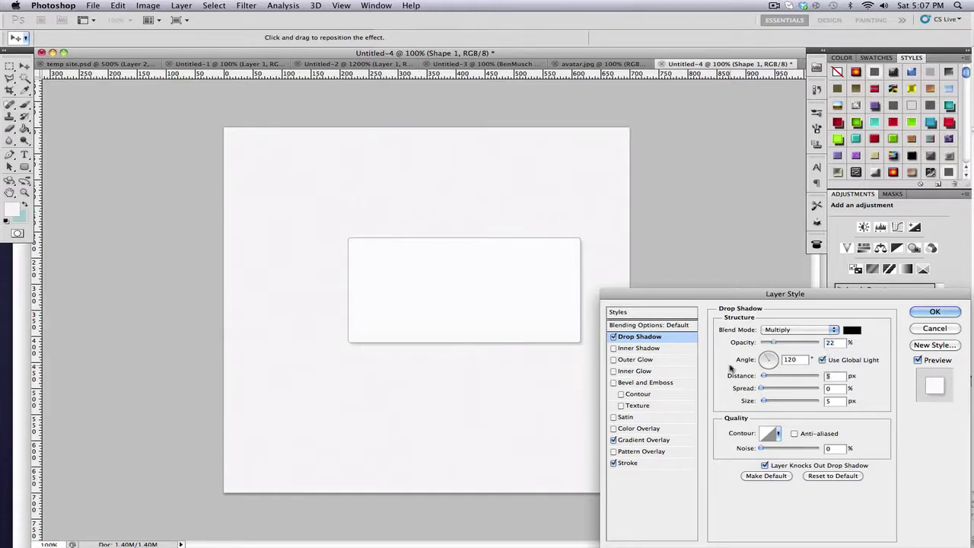
pyautogui.moveTo(730, 368); pyautogui.dragTo(728, 369)
# Step: Apply the layer effects and rename Shape 1 to 'Main Shape'
pyautogui.click(934, 311)
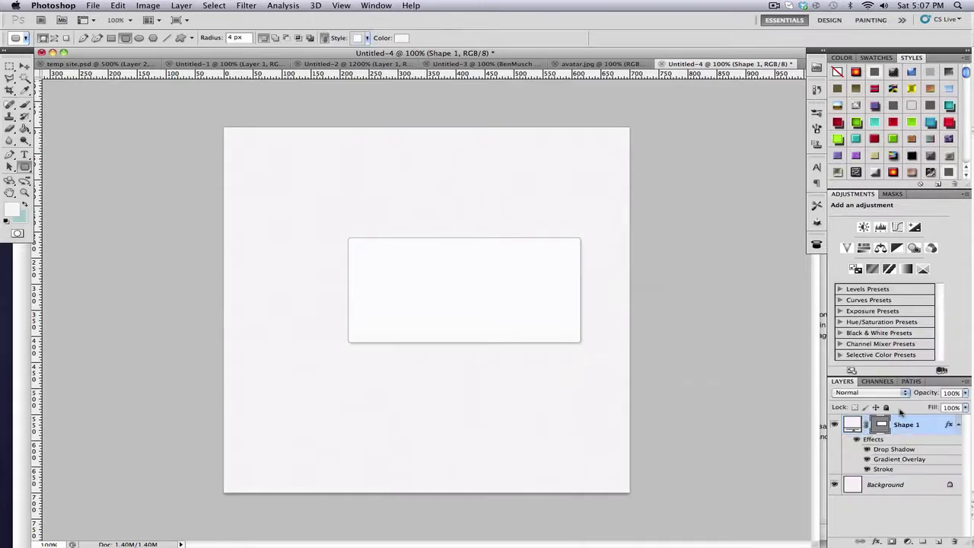
pyautogui.doubleClick(900, 425)
pyautogui.write('B')
pyautogui.press('BackSpace')
pyautogui.press('BackSpace')
pyautogui.press('BackSpace')
pyautogui.press('BackSpace')
pyautogui.press('BackSpace')
pyautogui.press('BackSpace')
pyautogui.press('BackSpace')
pyautogui.write('Main Shape')
pyautogui.press('Return')
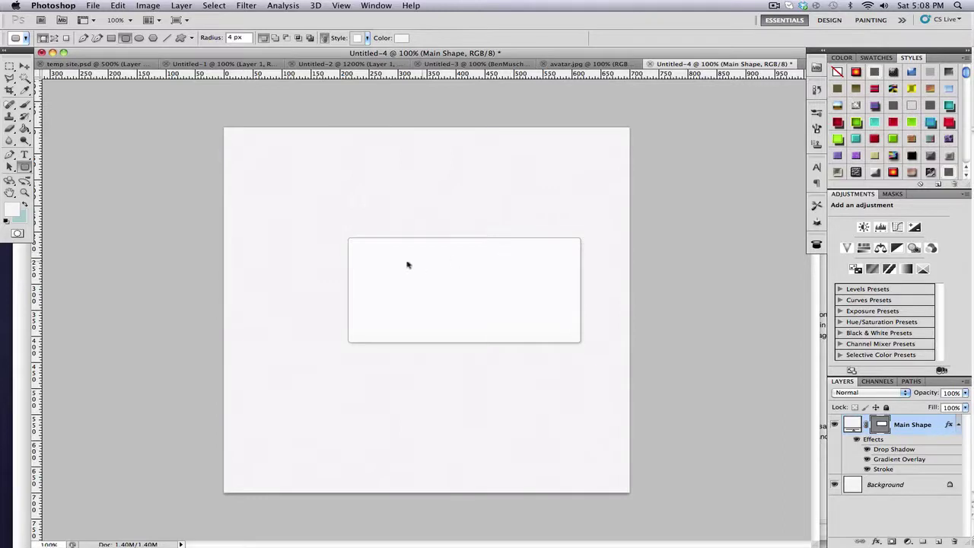
# Step: Centre the rectangle horizontally and vertically on the canvas, then deselect
pyautogui.press('super+a')
pyautogui.click(23, 67)
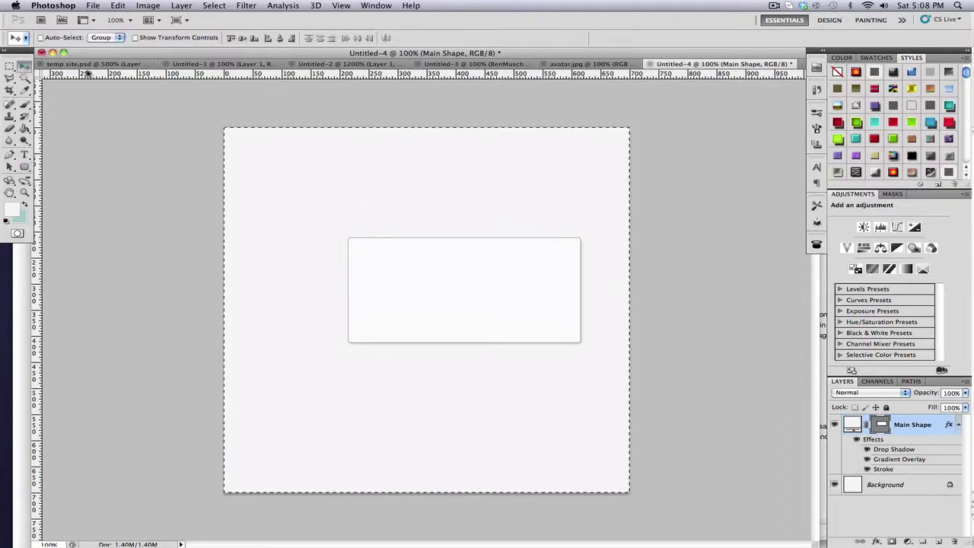
pyautogui.click(278, 39)
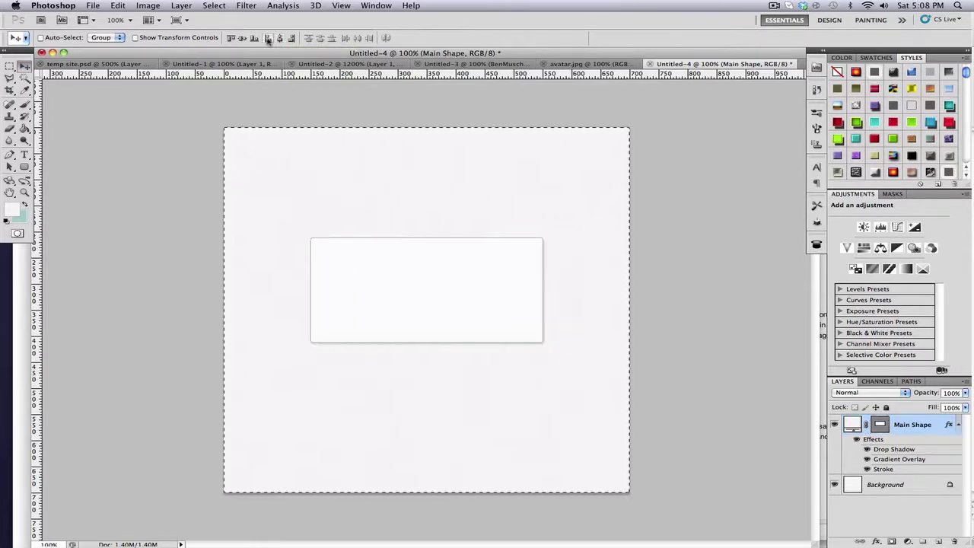
pyautogui.click(238, 40)
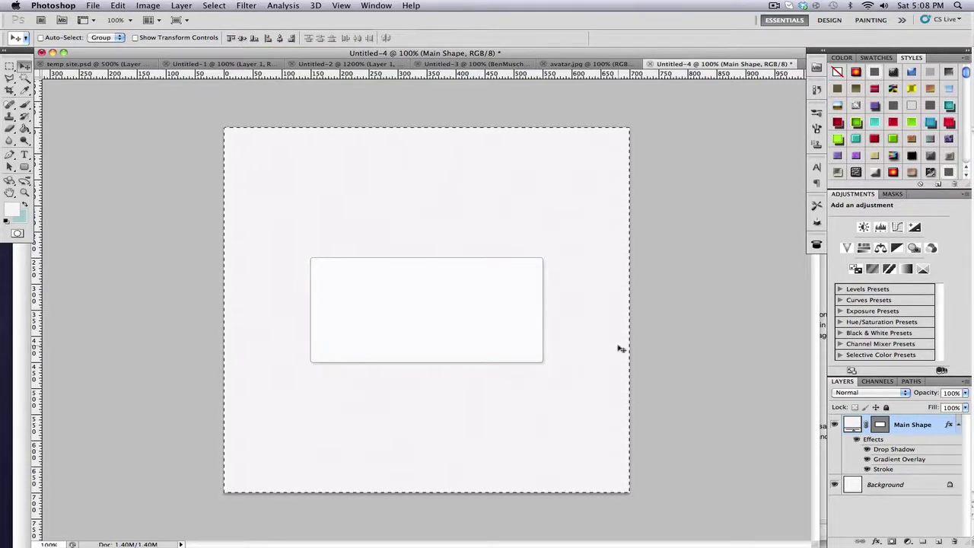
pyautogui.press('super+d')
# Step: Duplicate Main Shape and subtract a rectangle from its lower part, nudging the cut edge down
pyautogui.press('super+j')
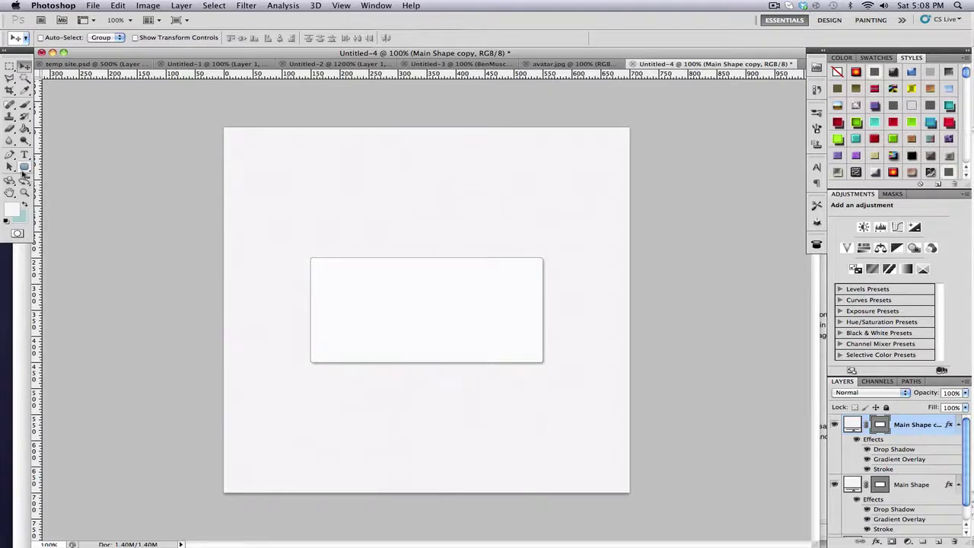
pyautogui.moveTo(23, 174); pyautogui.dragTo(72, 162)
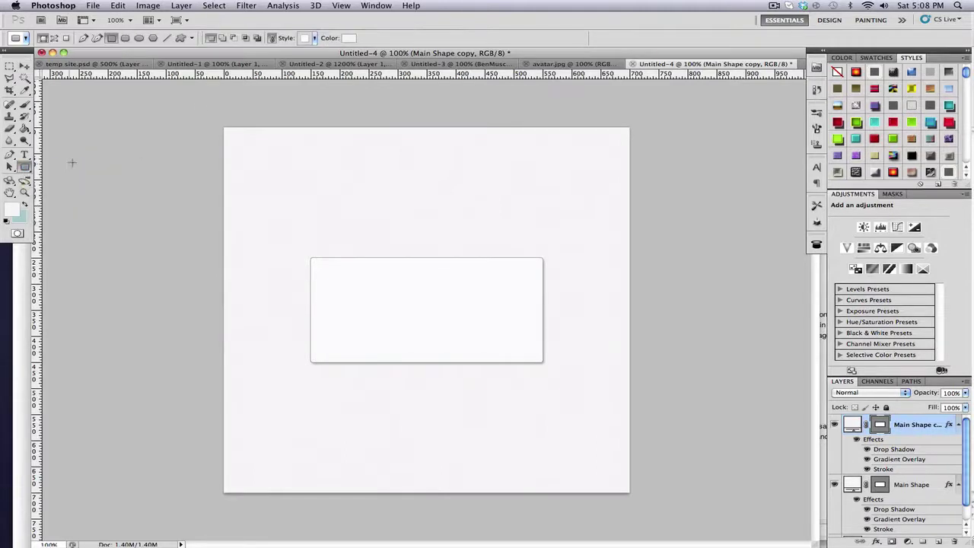
pyautogui.click(235, 40)
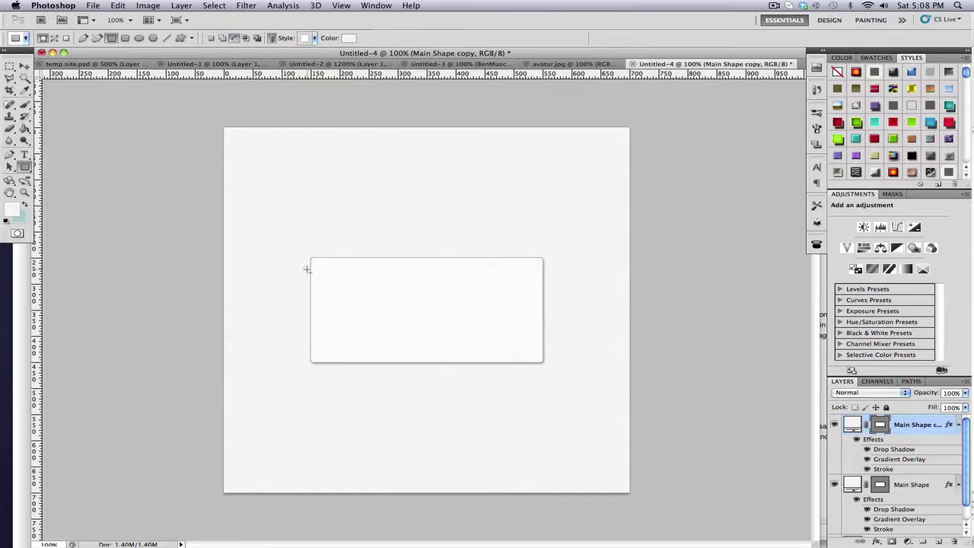
pyautogui.moveTo(307, 270); pyautogui.dragTo(565, 400)
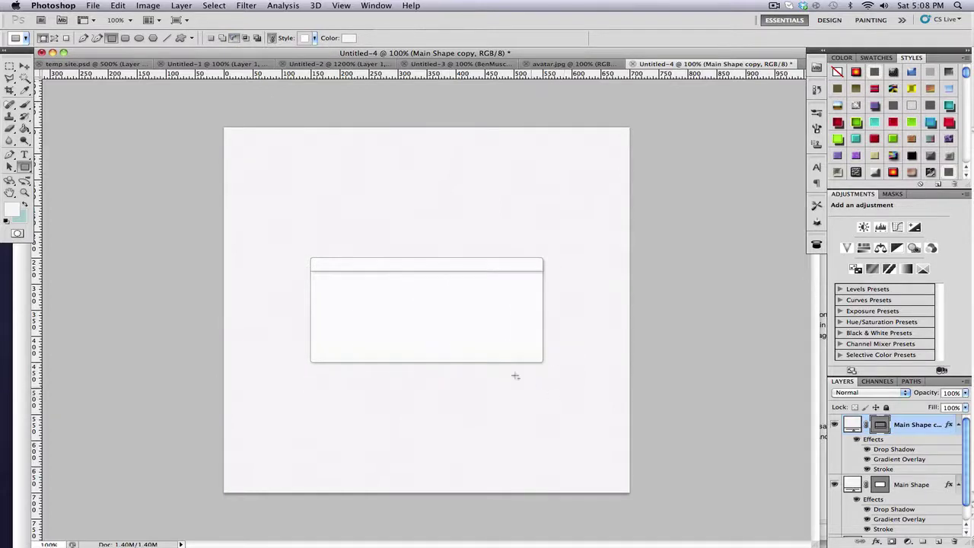
pyautogui.click(10, 154)
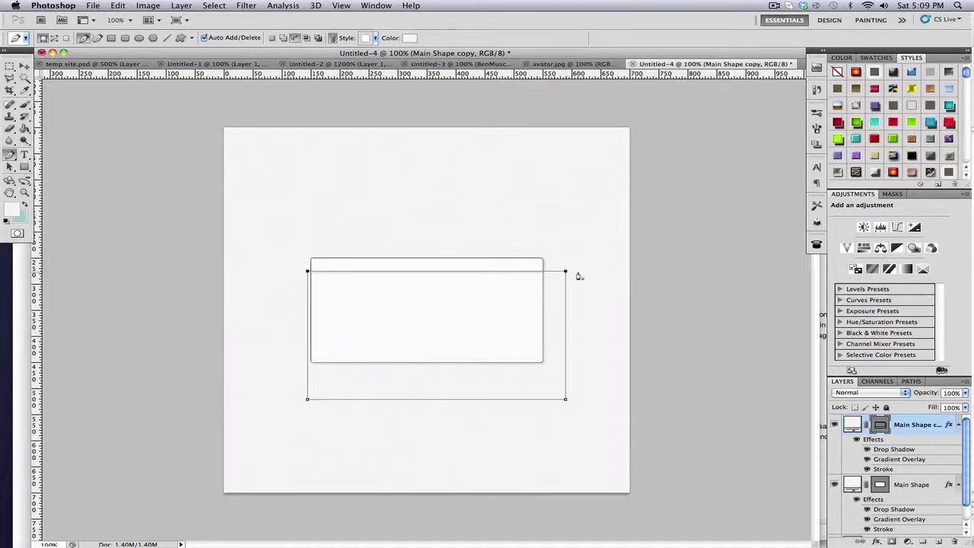
pyautogui.press('Down')
pyautogui.press('Down')
pyautogui.press('Down')
pyautogui.press('Down')
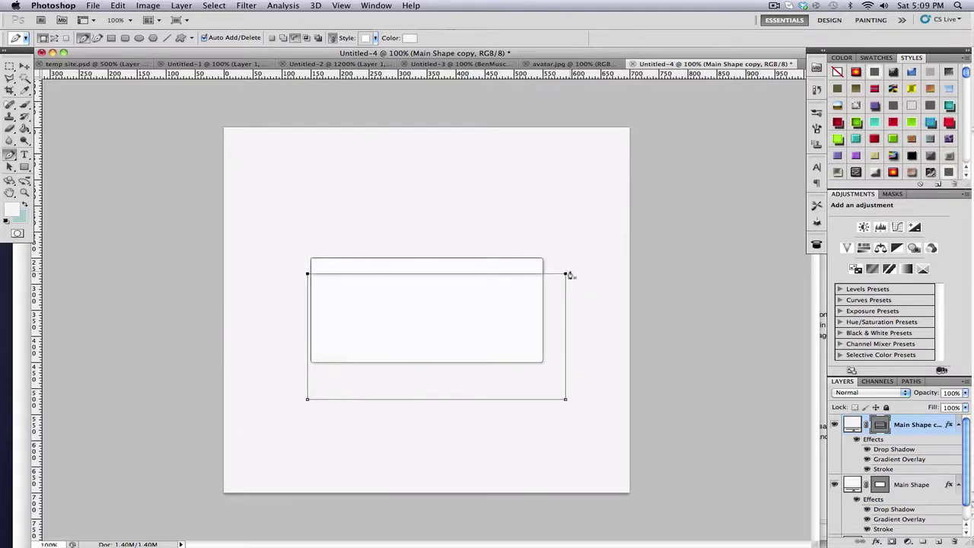
# Step: Clear the copy layer's styles and change its fill to light blue 00bdf3
pyautogui.rightClick(923, 432)
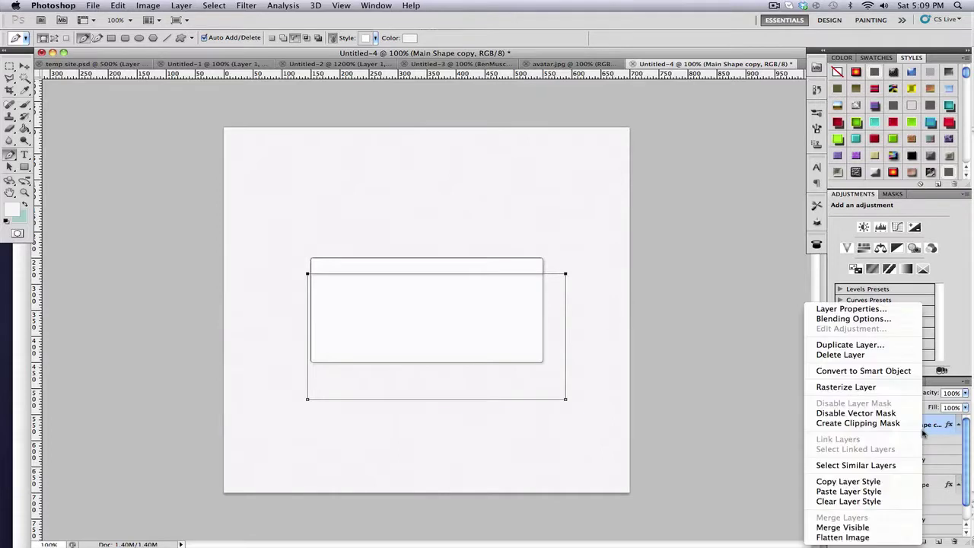
pyautogui.click(885, 503)
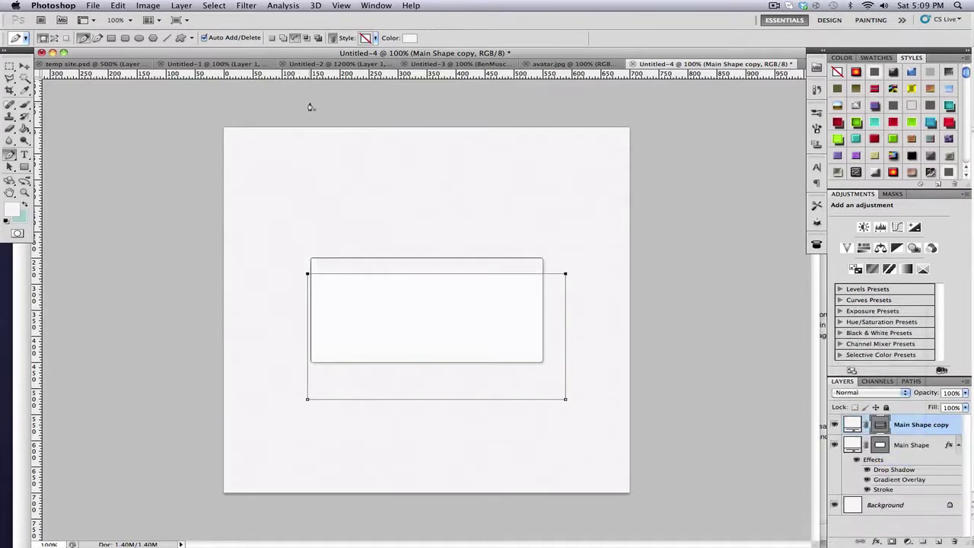
pyautogui.click(927, 444)
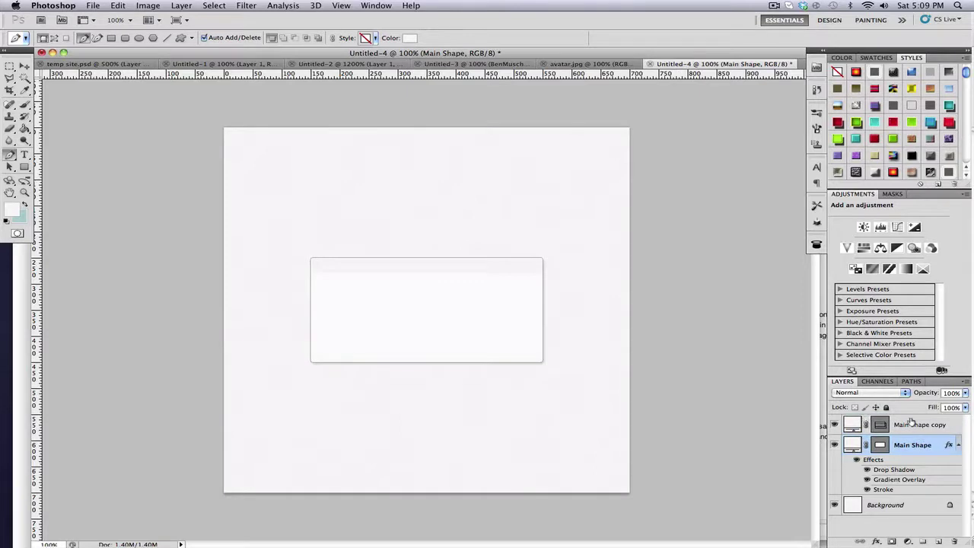
pyautogui.click(865, 420)
pyautogui.doubleClick(857, 423)
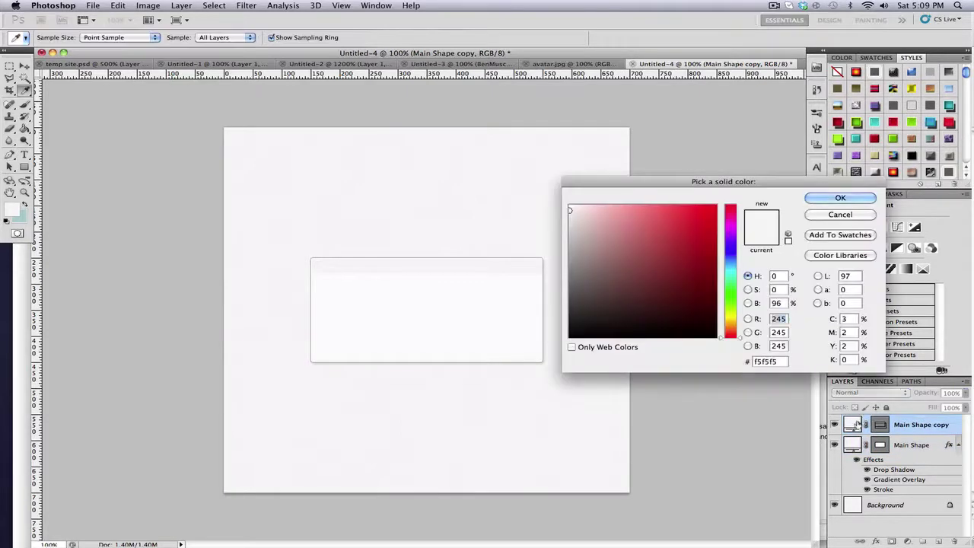
pyautogui.doubleClick(778, 360)
pyautogui.write('00bd')
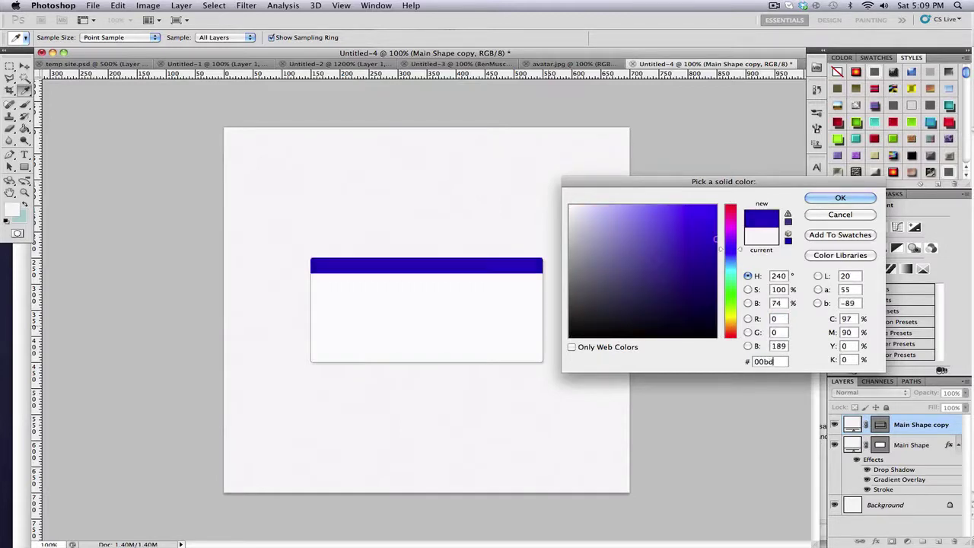
pyautogui.write('f3')
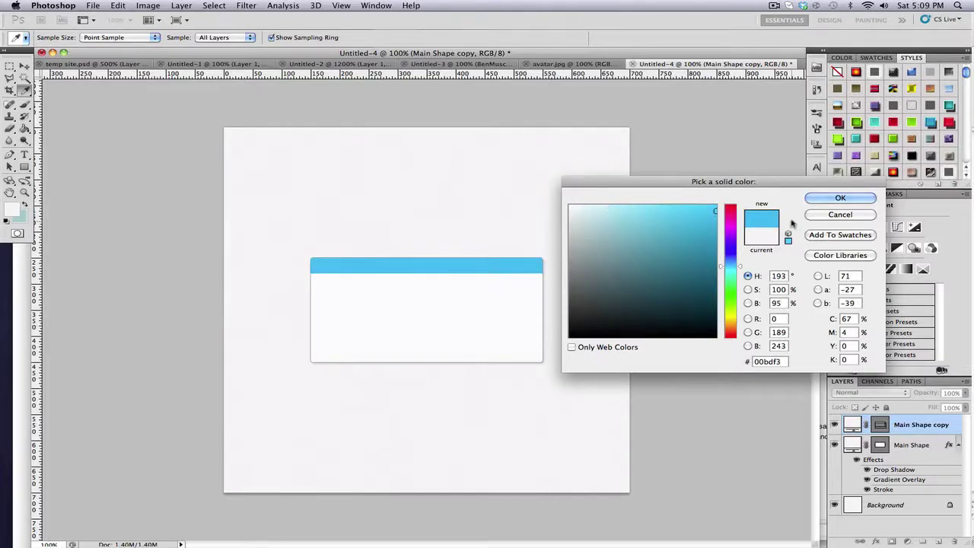
pyautogui.click(825, 199)
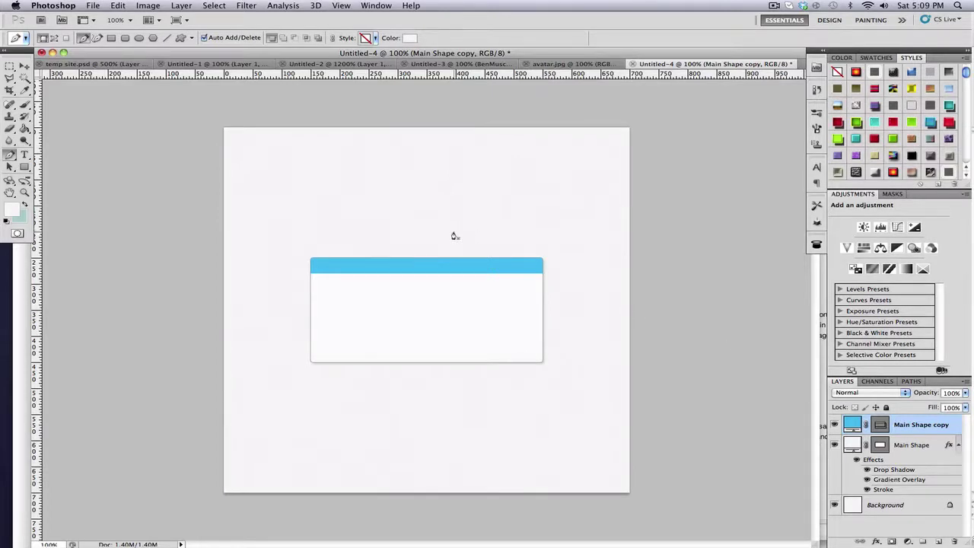
# Step: Add a gradient overlay to the blue band and rasterize its layer
pyautogui.doubleClick(957, 423)
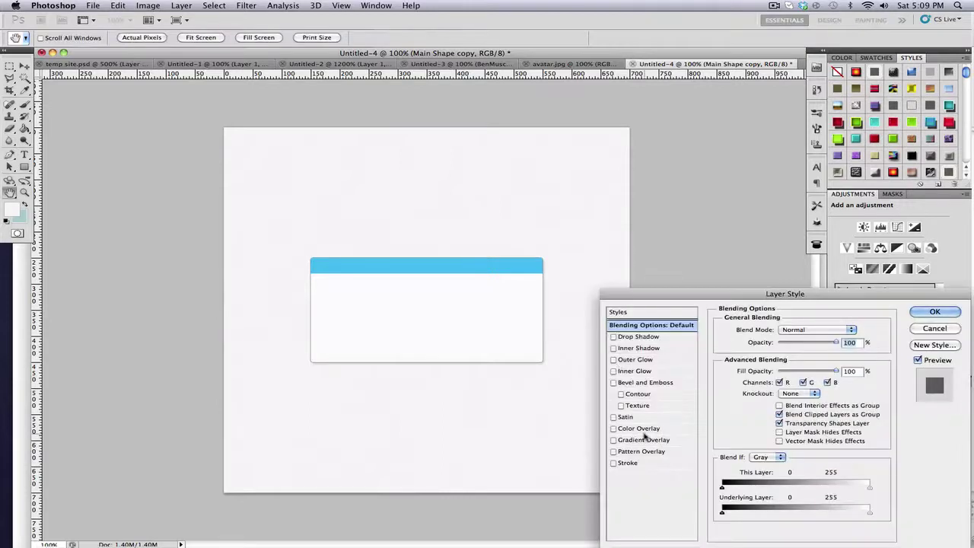
pyautogui.click(645, 440)
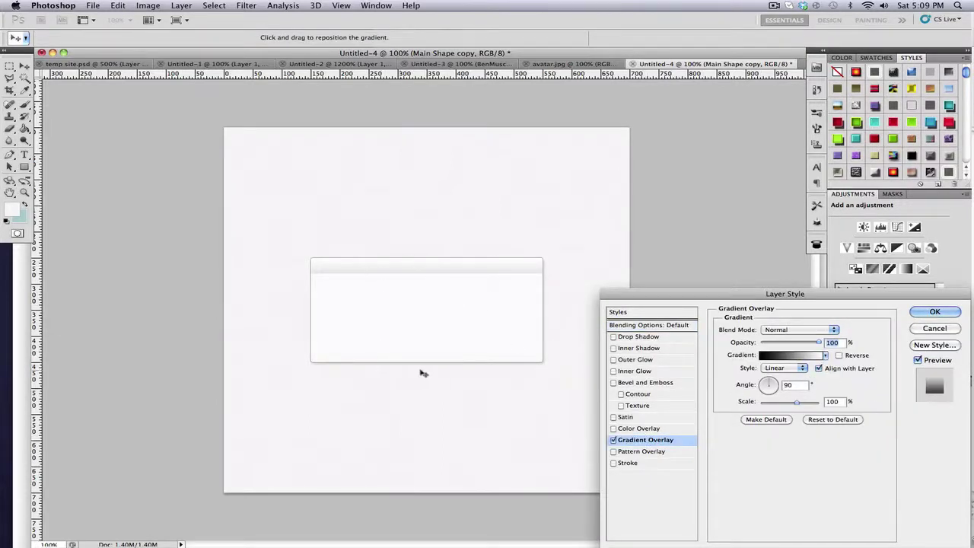
pyautogui.click(936, 312)
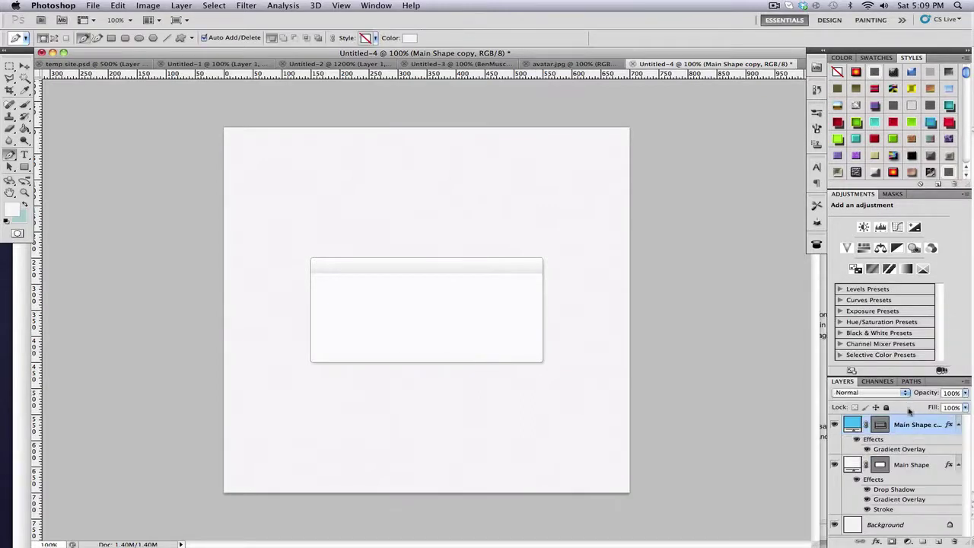
pyautogui.rightClick(901, 429)
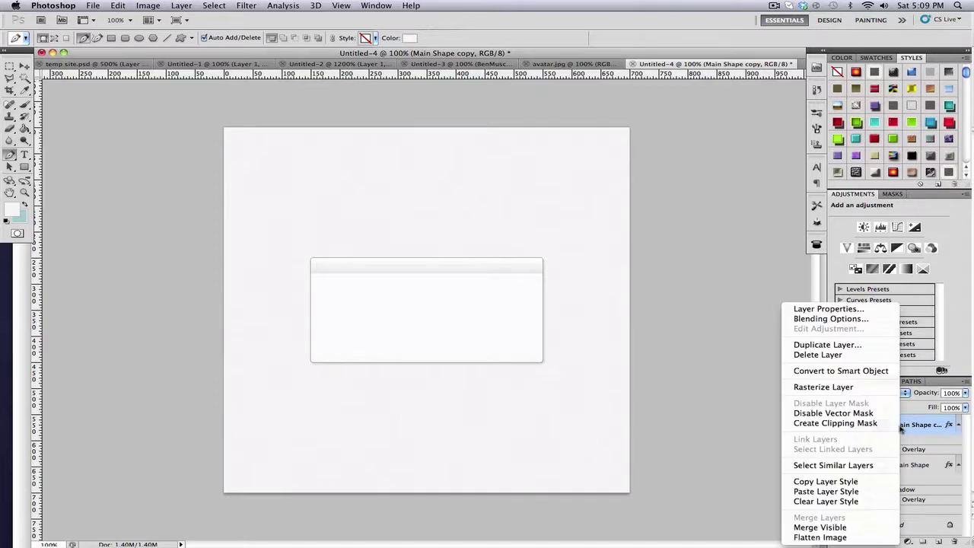
pyautogui.click(798, 388)
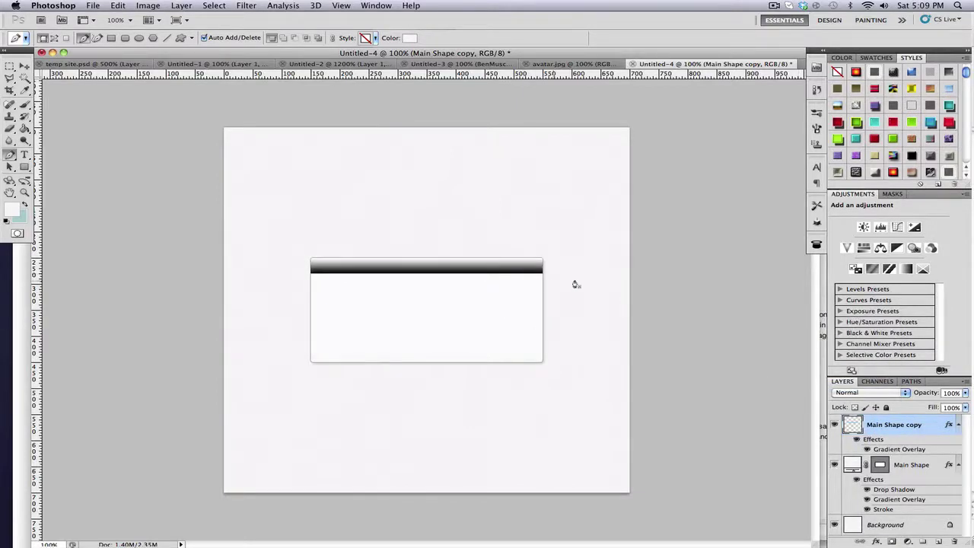
# Step: Collapse the layers' effect lists and rename the band layer 'Header'
pyautogui.click(958, 425)
pyautogui.click(958, 445)
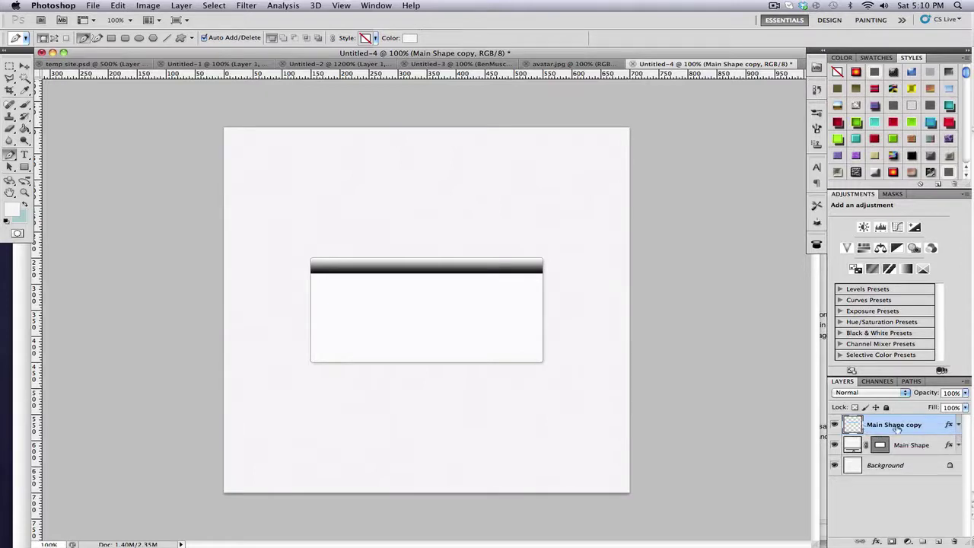
pyautogui.doubleClick(897, 426)
pyautogui.write('Header')
pyautogui.press('Return')
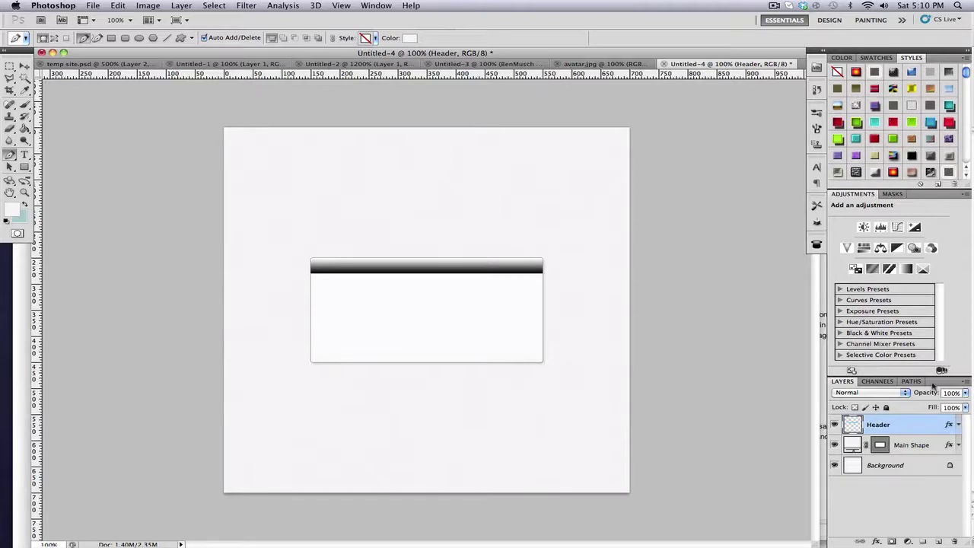
# Step: Set the Header layer's Gradient Overlay to 26% opacity in Overlay blend mode
pyautogui.doubleClick(907, 421)
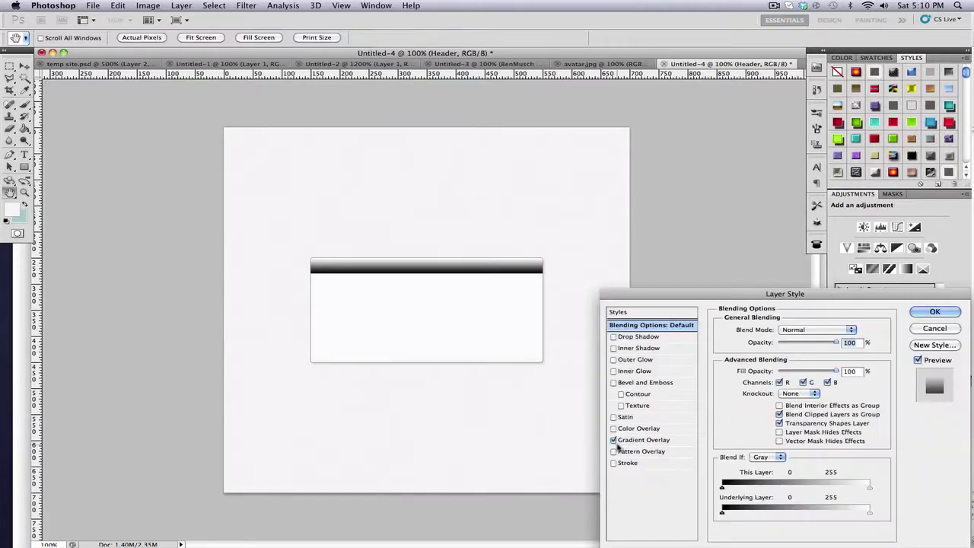
pyautogui.click(641, 440)
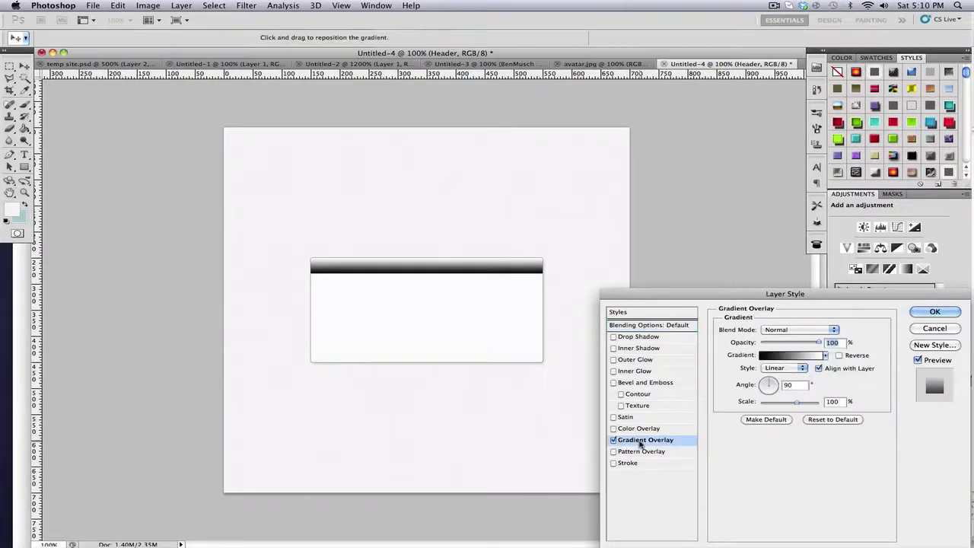
pyautogui.click(810, 360)
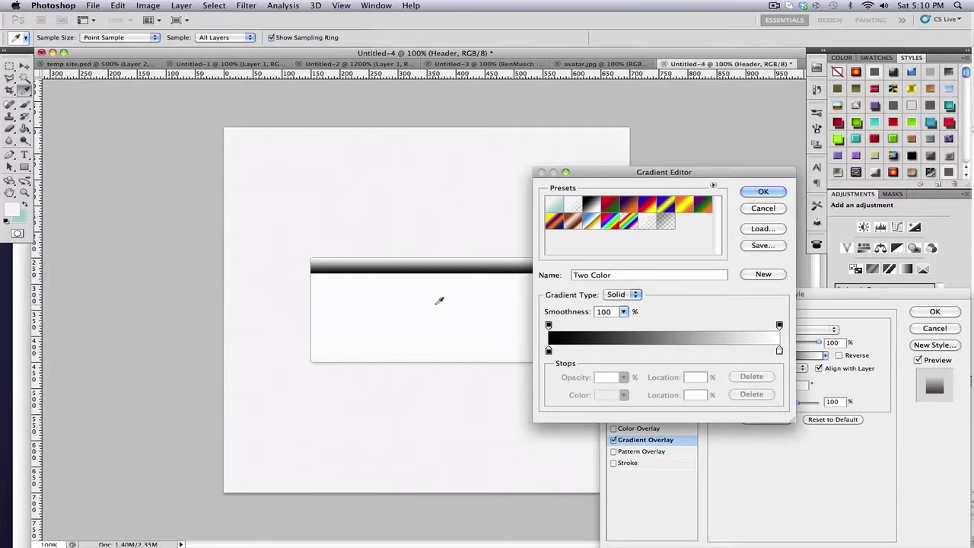
pyautogui.click(763, 191)
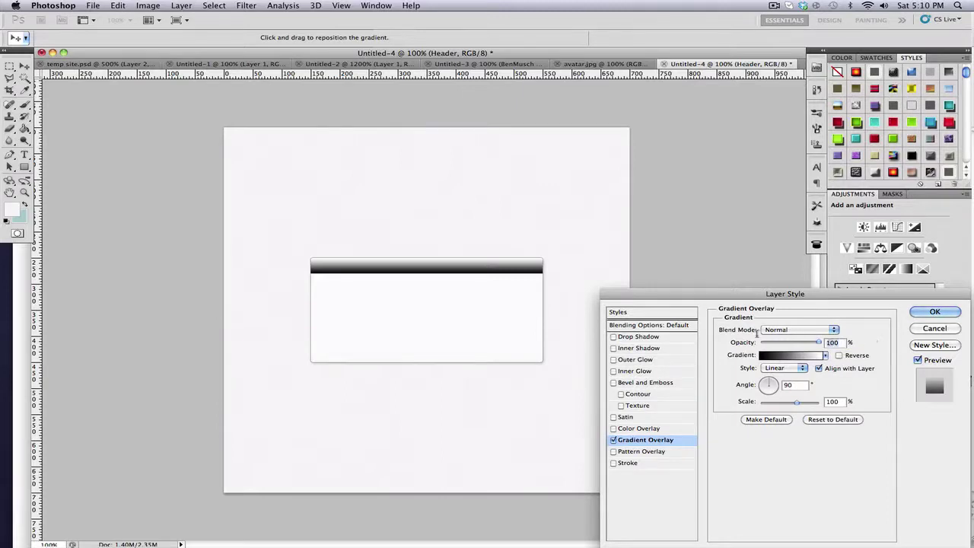
pyautogui.write('26')
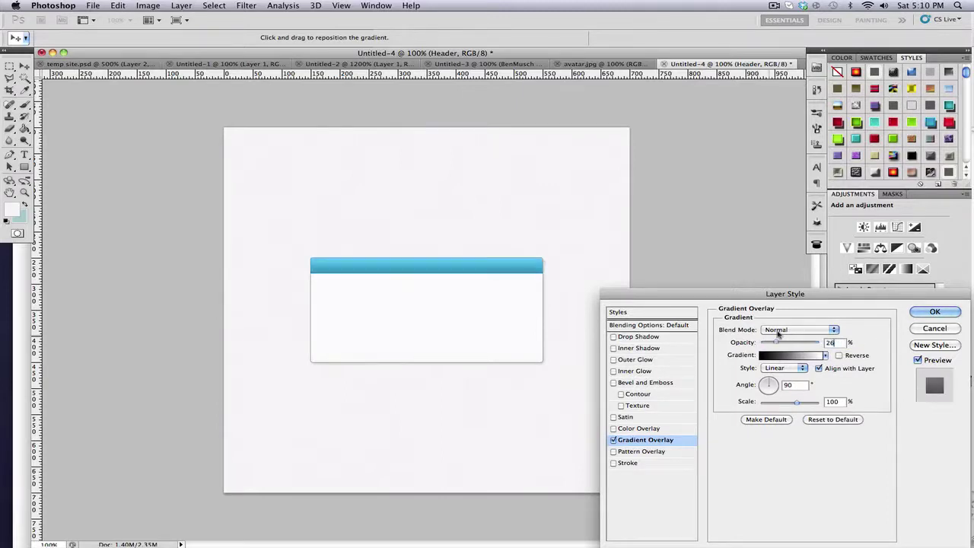
pyautogui.click(784, 330)
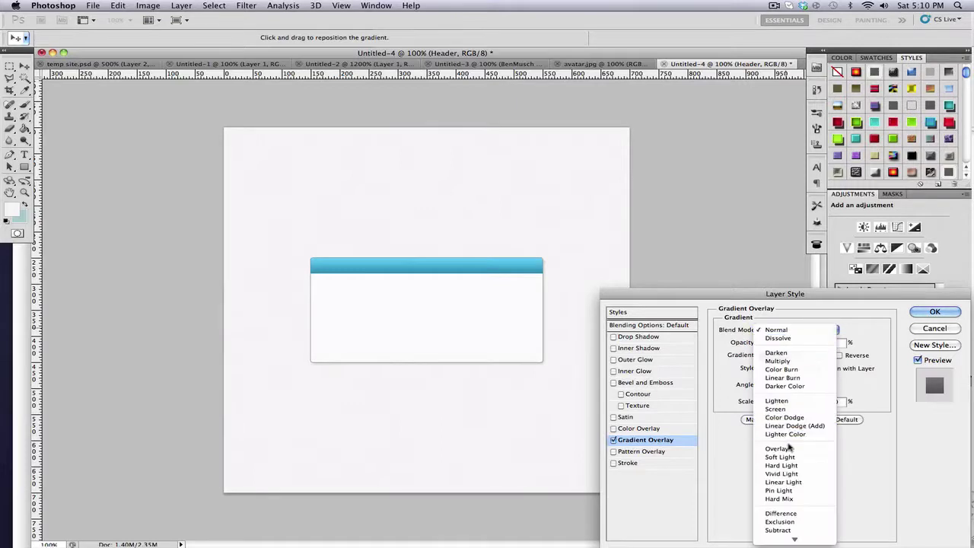
pyautogui.click(789, 448)
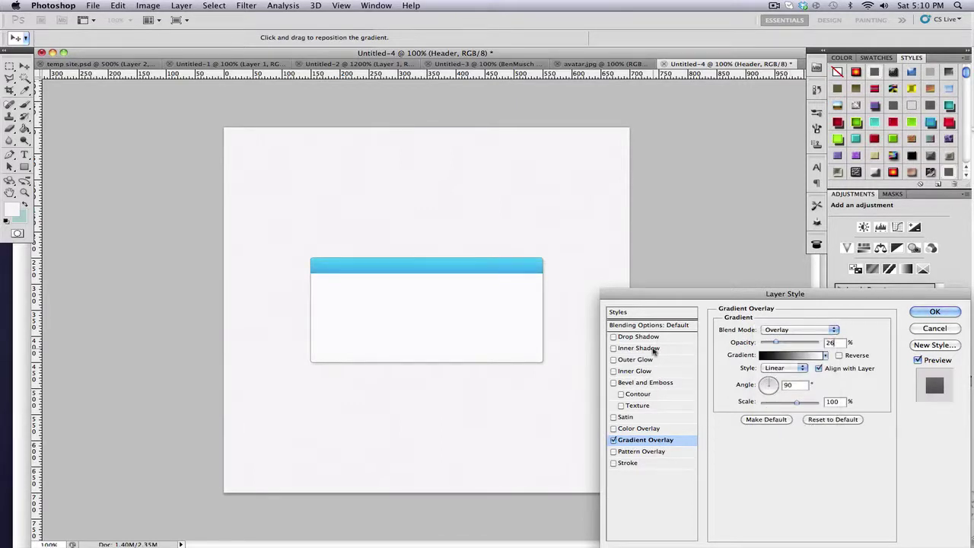
# Step: Enable a Normal-mode inner shadow on the header with 39% opacity, 2 px distance and 5 px size
pyautogui.click(652, 348)
pyautogui.click(769, 330)
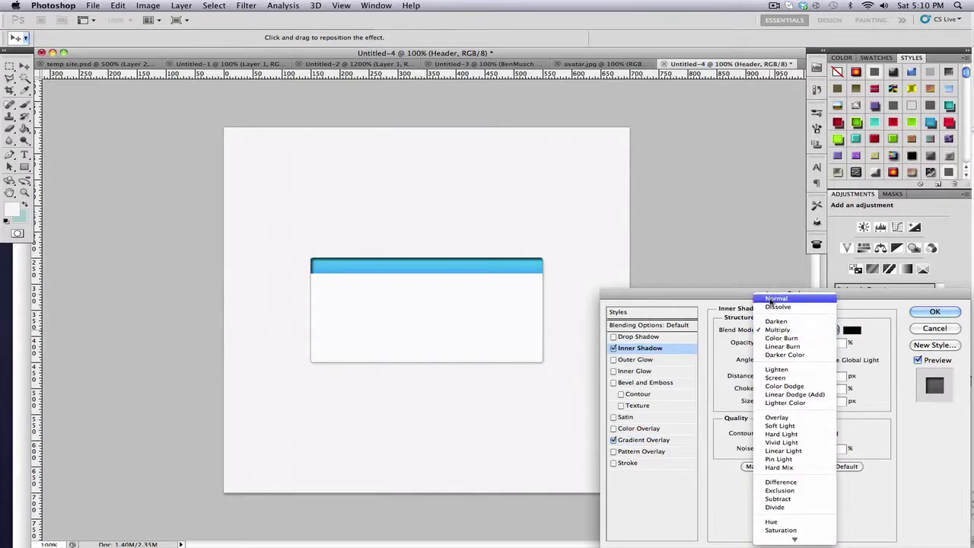
pyautogui.click(771, 299)
pyautogui.click(851, 330)
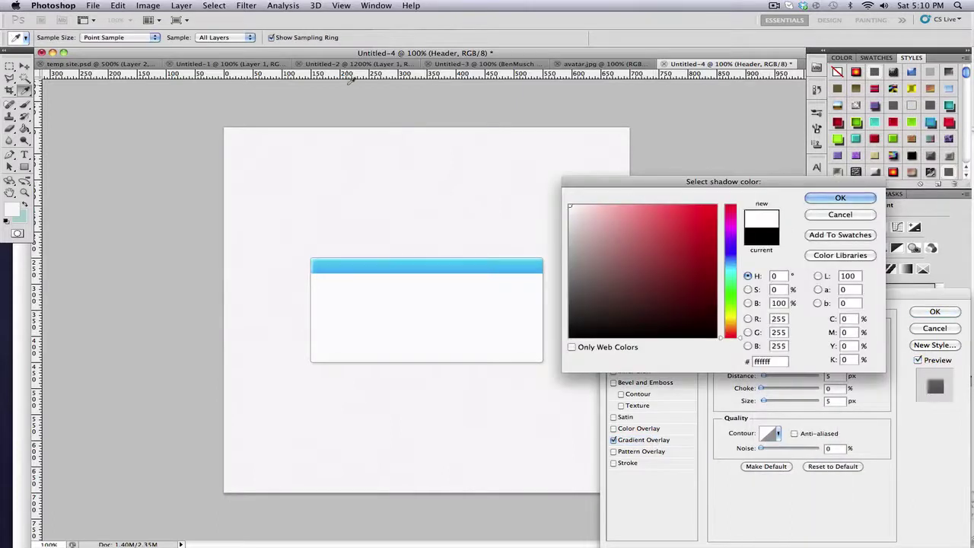
pyautogui.click(840, 198)
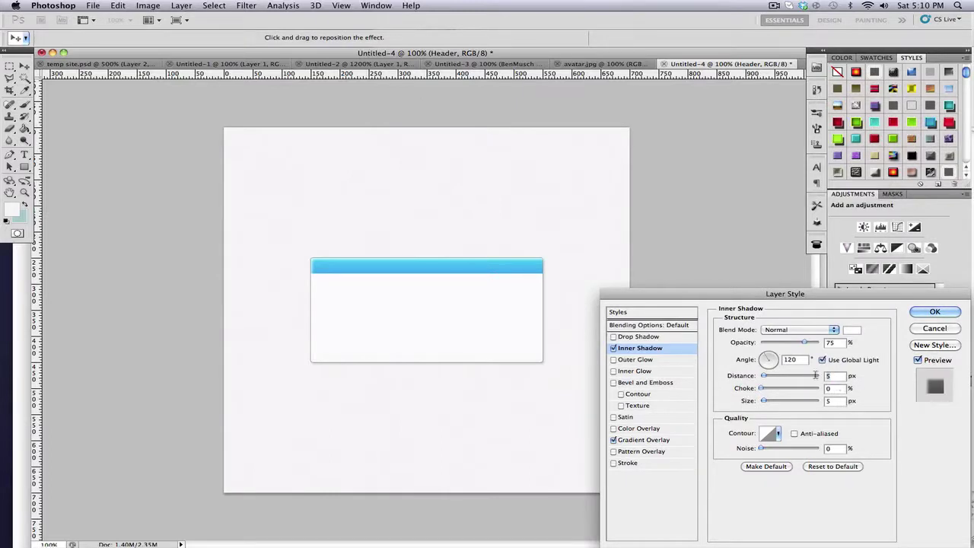
pyautogui.moveTo(787, 376); pyautogui.dragTo(763, 376)
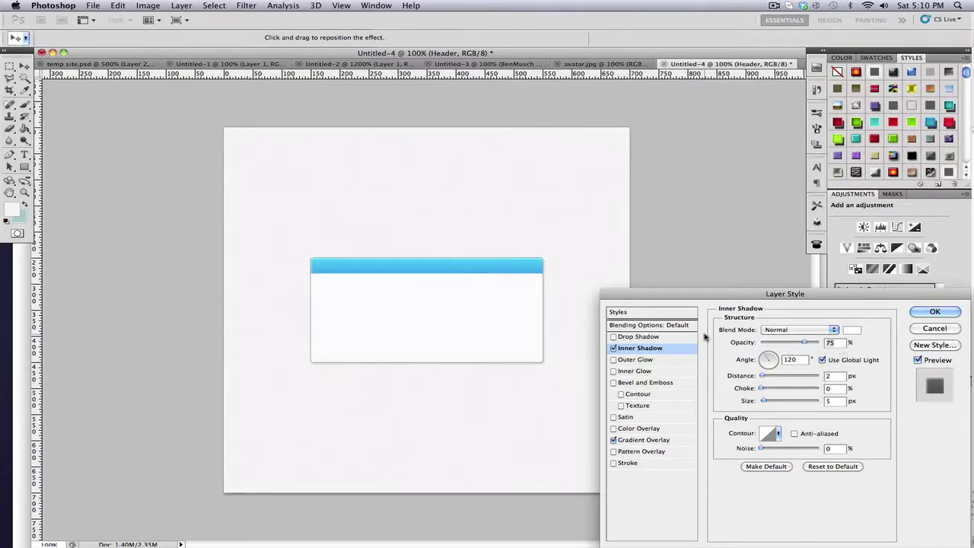
pyautogui.moveTo(804, 341); pyautogui.dragTo(784, 342)
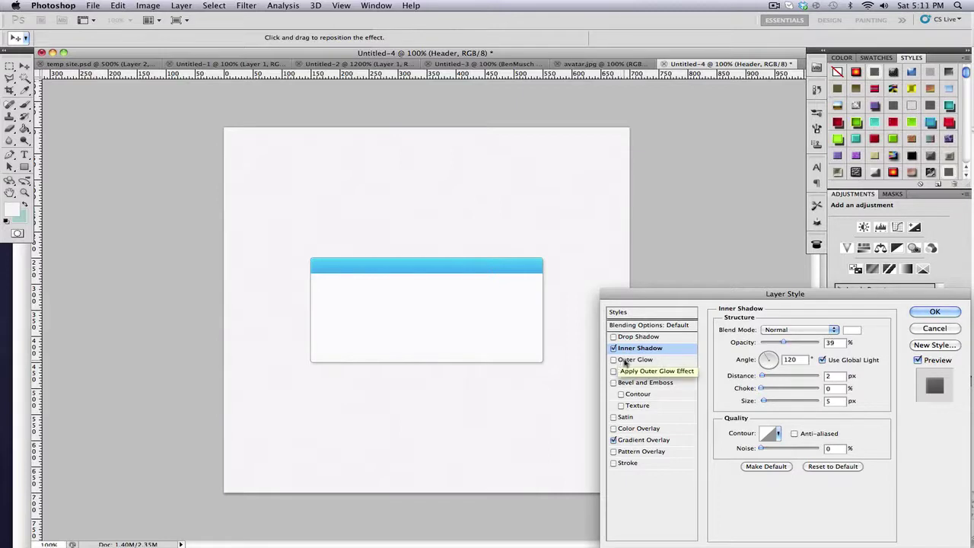
# Step: Enable a white Inner Glow on the Header at 19% opacity, 100% choke and 1 px size
pyautogui.click(628, 371)
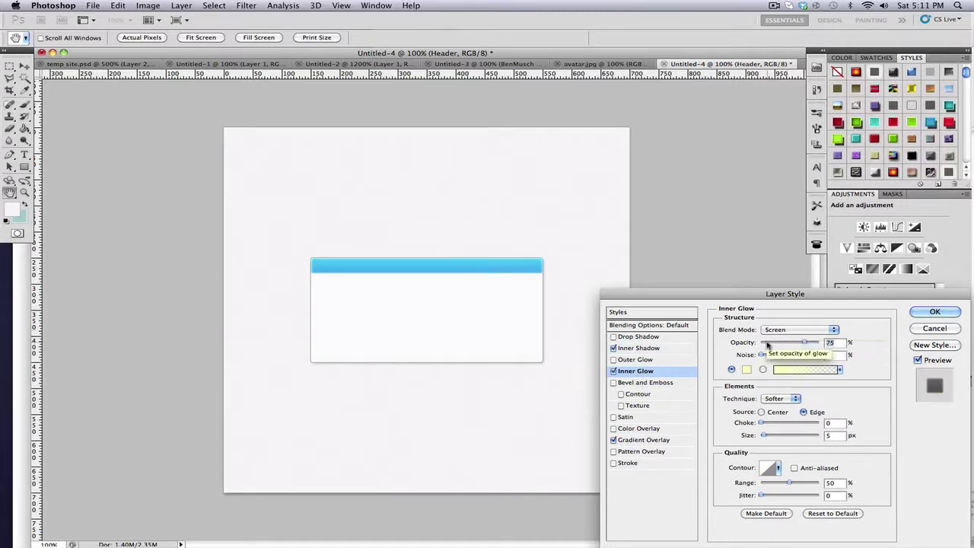
pyautogui.click(770, 344)
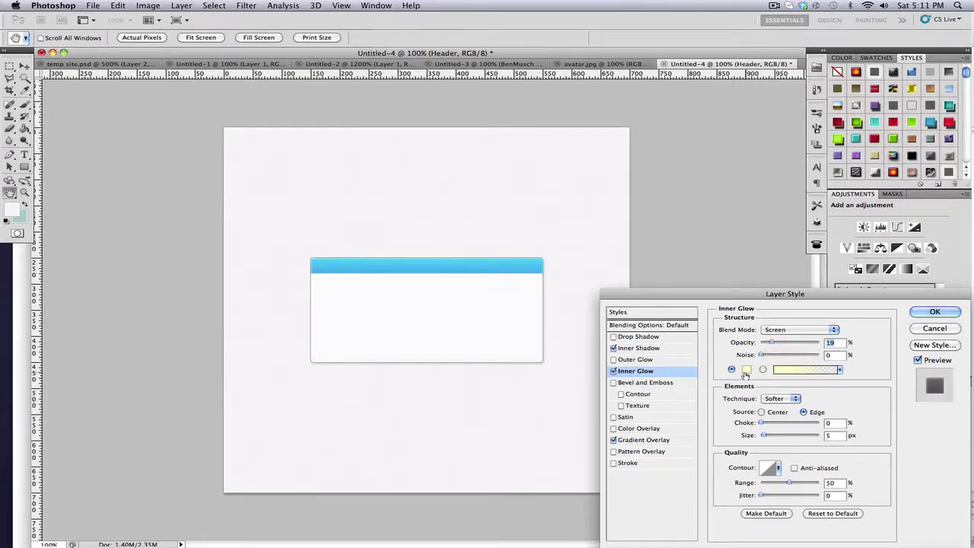
pyautogui.click(746, 370)
pyautogui.moveTo(674, 298); pyautogui.dragTo(326, 102)
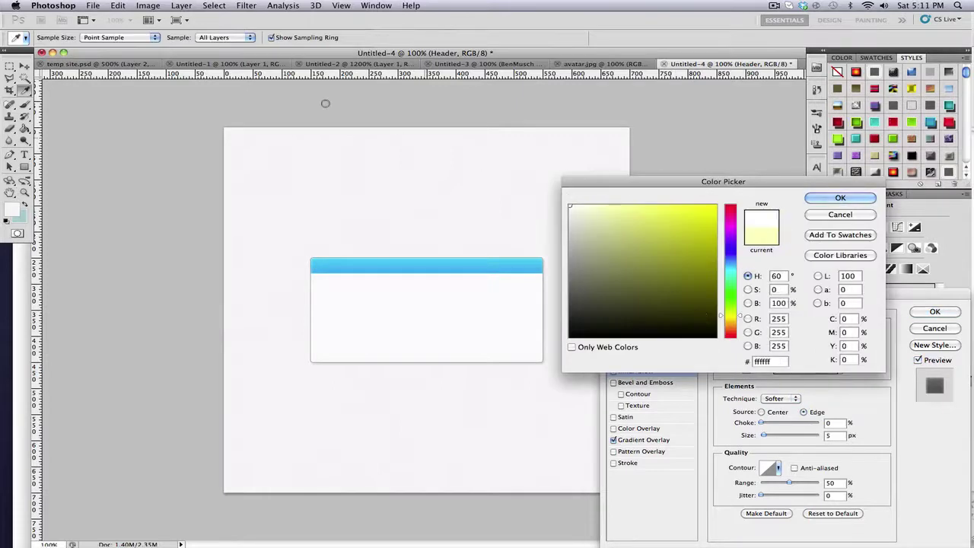
pyautogui.click(811, 199)
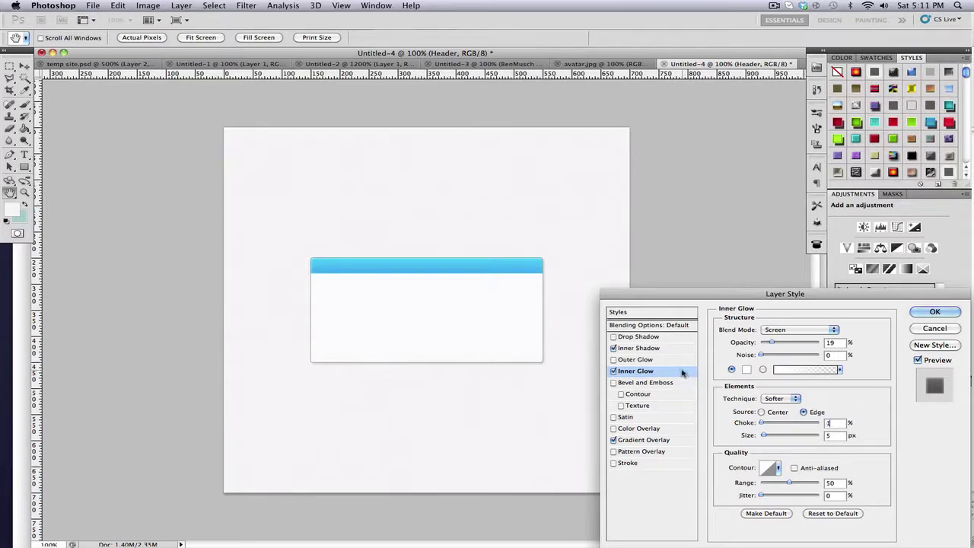
pyautogui.write('100')
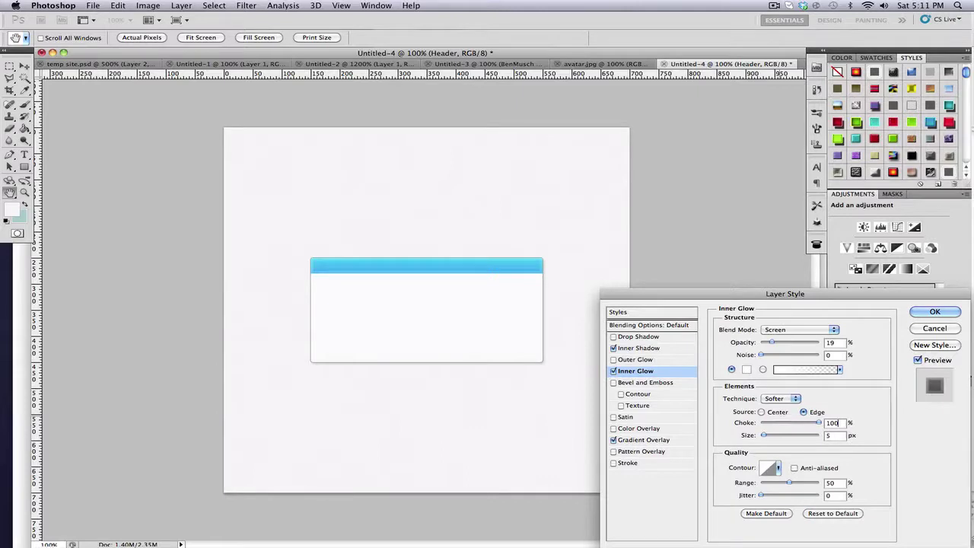
pyautogui.press('Tab')
pyautogui.write('1')
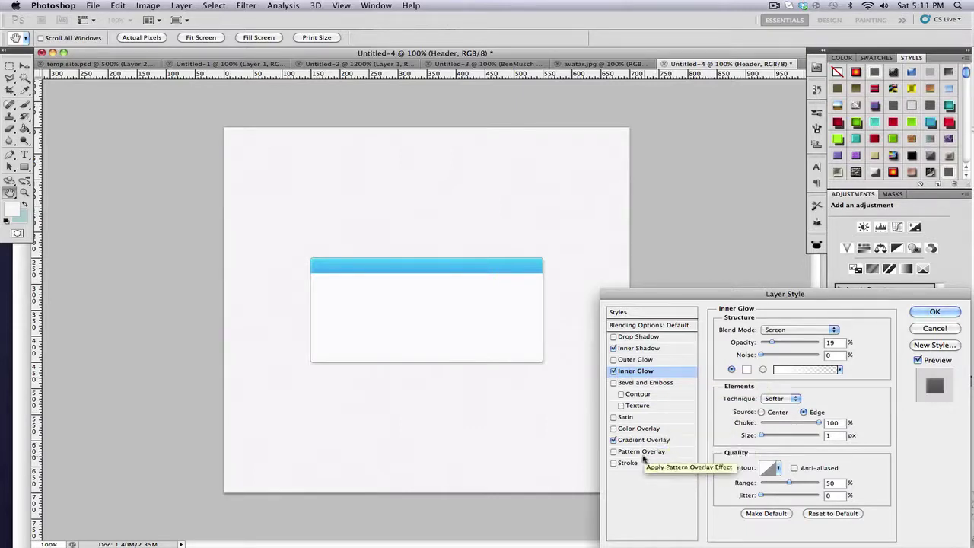
# Step: Enable Bevel and Emboss on the Header with 0 px size, 28% highlight and 21% shadow opacity
pyautogui.click(646, 383)
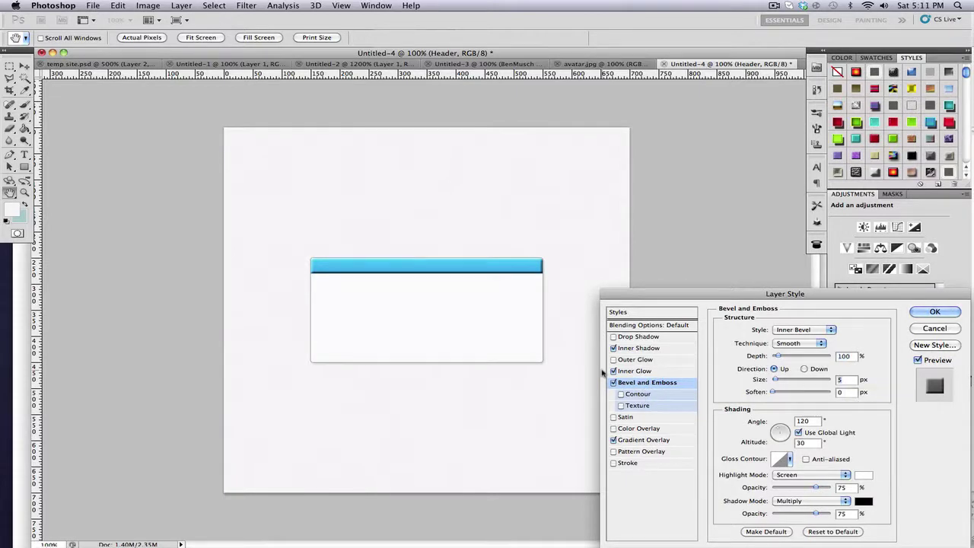
pyautogui.write('0')
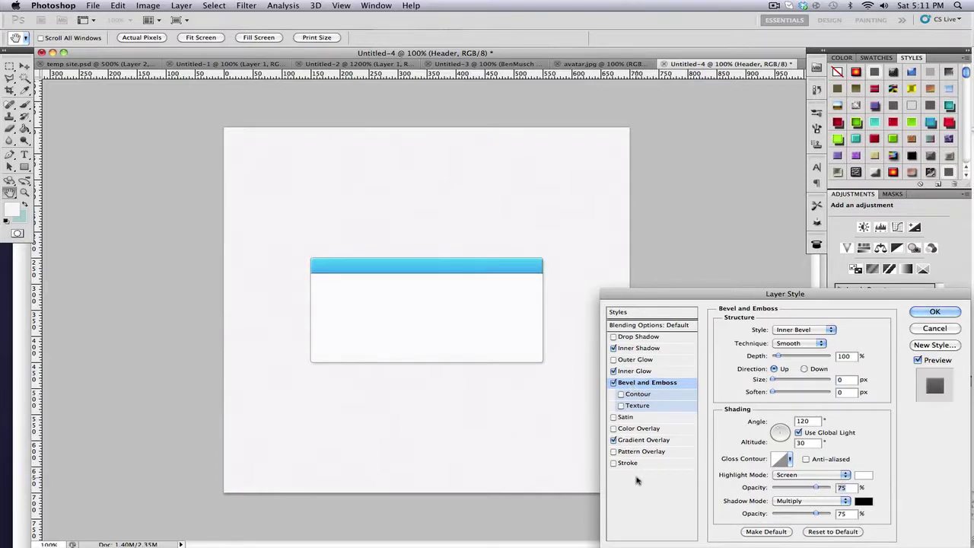
pyautogui.write('28')
pyautogui.doubleClick(851, 514)
pyautogui.write('21')
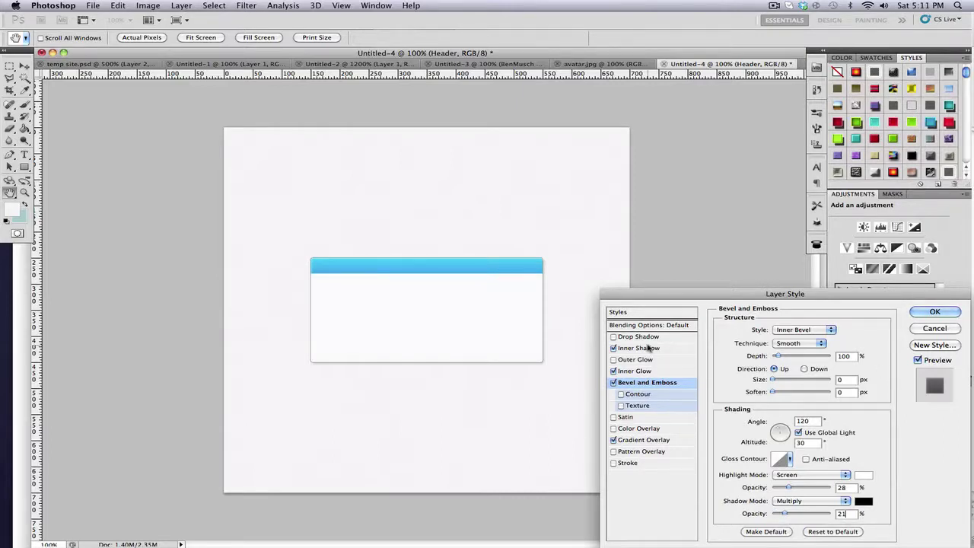
# Step: Add a 1 px stroke to the header using a colour sampled from its edge, and apply
pyautogui.click(637, 463)
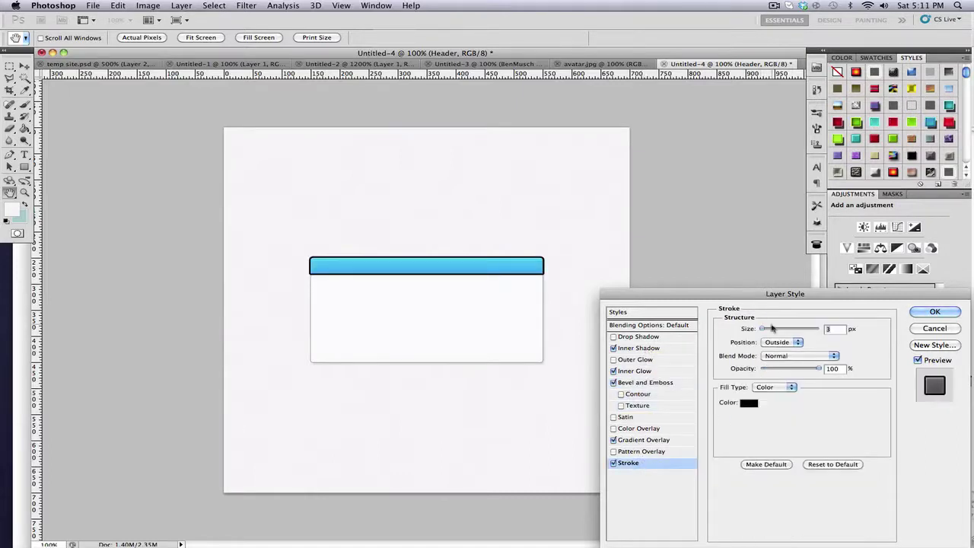
pyautogui.moveTo(773, 330); pyautogui.dragTo(764, 331)
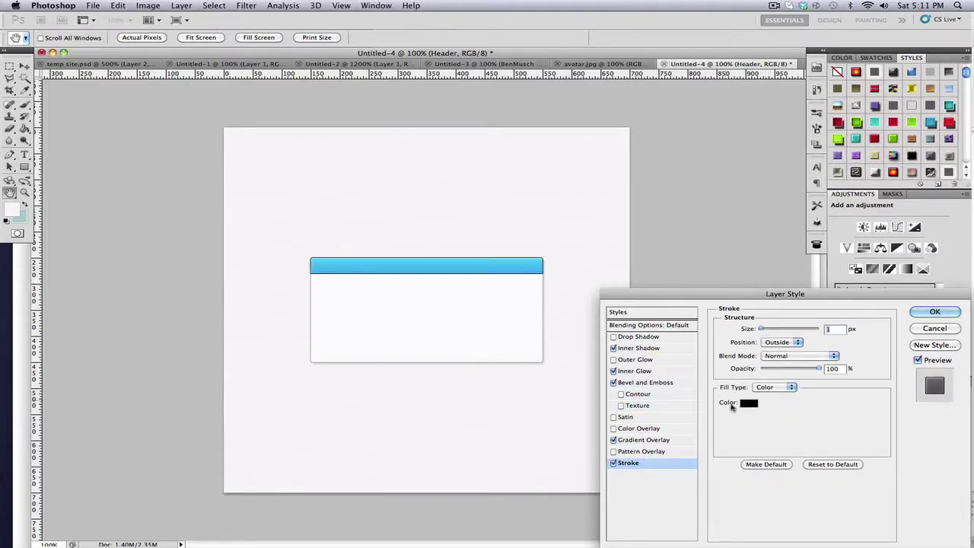
pyautogui.click(747, 404)
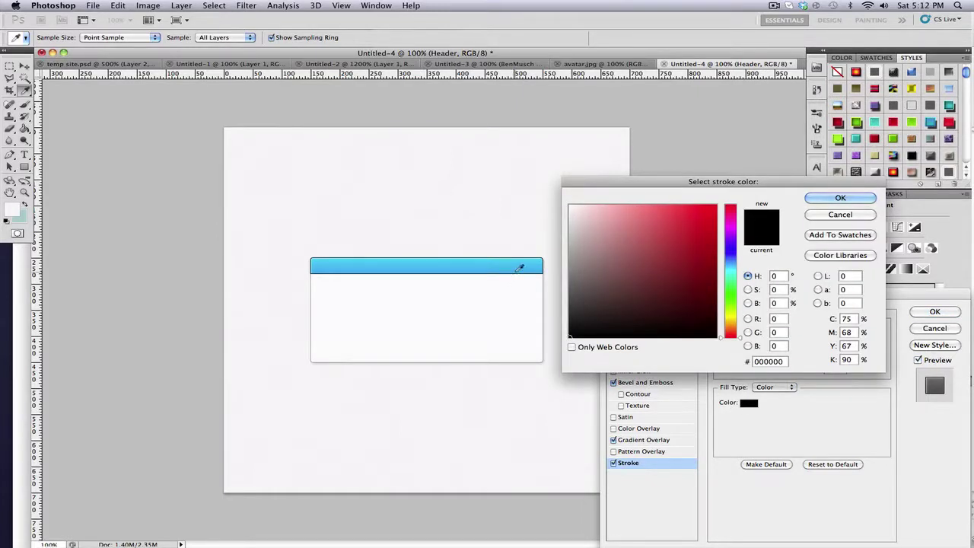
pyautogui.click(520, 260)
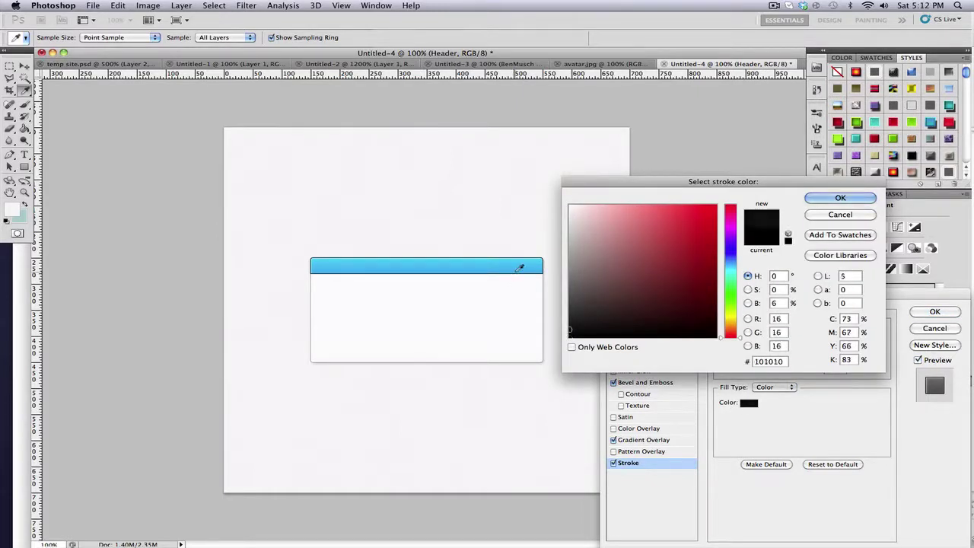
pyautogui.click(839, 199)
pyautogui.click(947, 313)
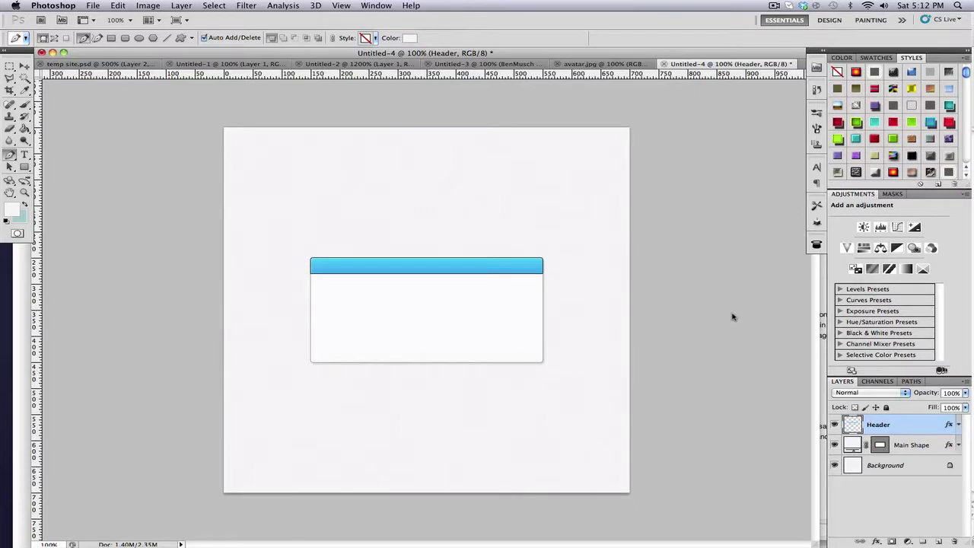
# Step: Recolour the header stroke to dark blue #00668b and apply the layer style
pyautogui.doubleClick(905, 424)
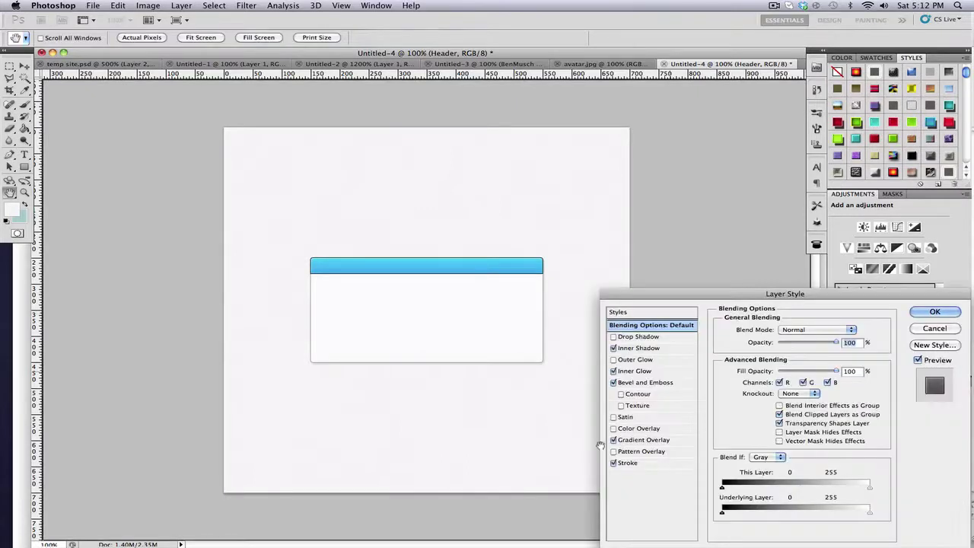
pyautogui.click(650, 440)
pyautogui.click(656, 464)
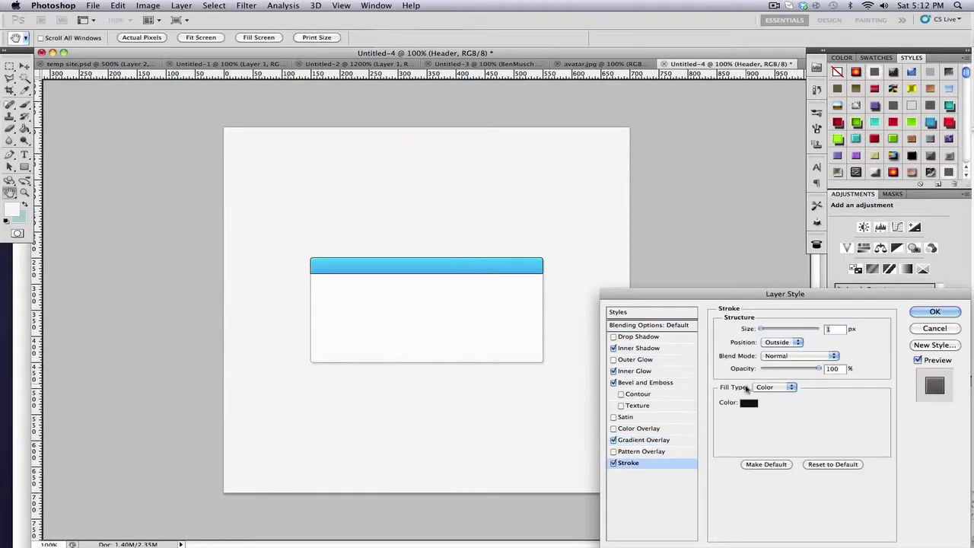
pyautogui.click(749, 402)
pyautogui.click(514, 269)
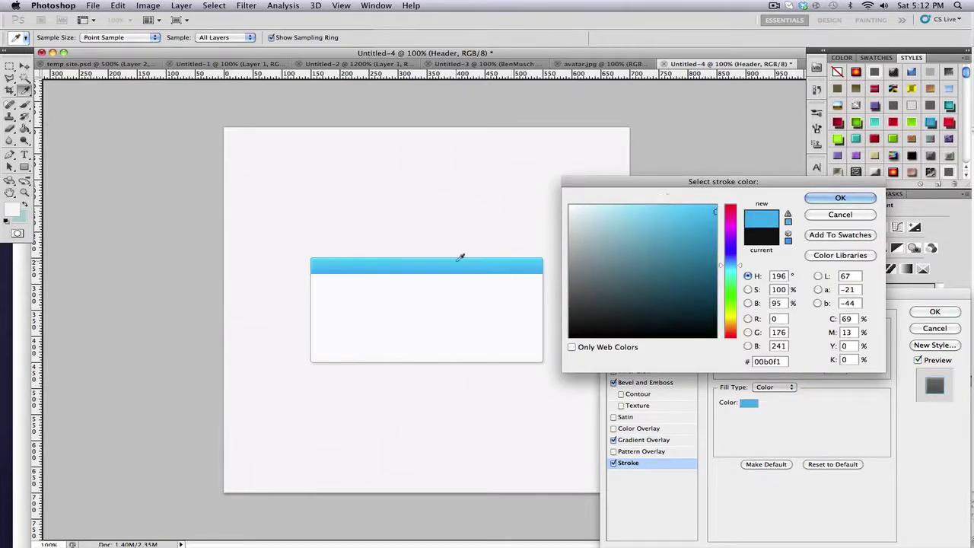
pyautogui.click(669, 257)
pyautogui.moveTo(669, 257)
pyautogui.mouseDown()
pyautogui.moveTo(814, 280)
pyautogui.moveTo(721, 280)
pyautogui.moveTo(721, 267)
pyautogui.moveTo(736, 265)
pyautogui.mouseUp()
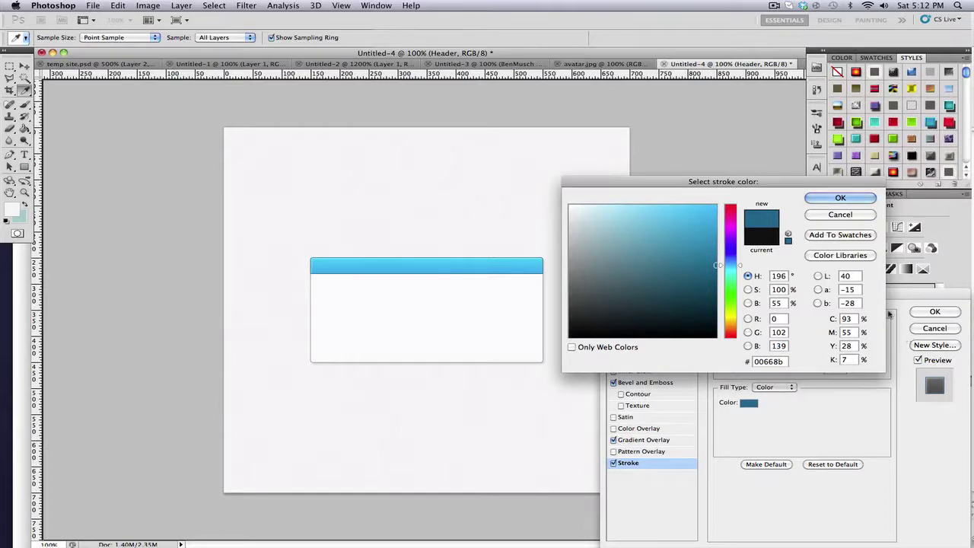
pyautogui.click(840, 198)
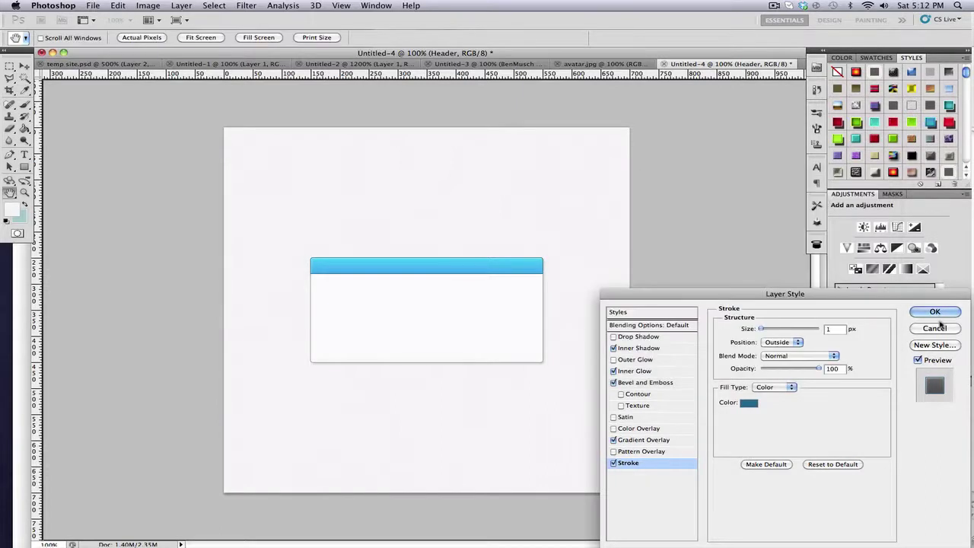
pyautogui.click(937, 313)
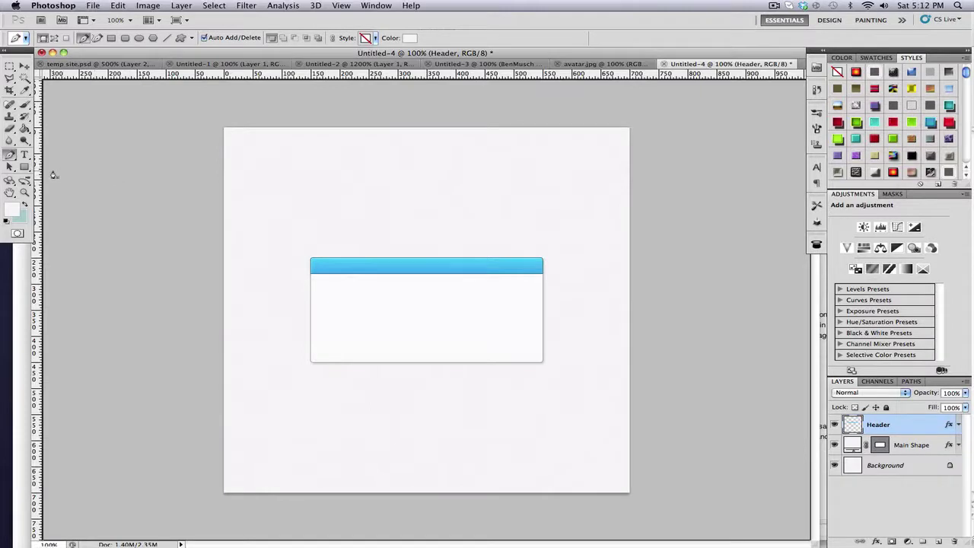
# Step: With the Rounded Rectangle tool at 200% zoom, draw a shape and undo the oversized result
pyautogui.moveTo(25, 165); pyautogui.dragTo(47, 175)
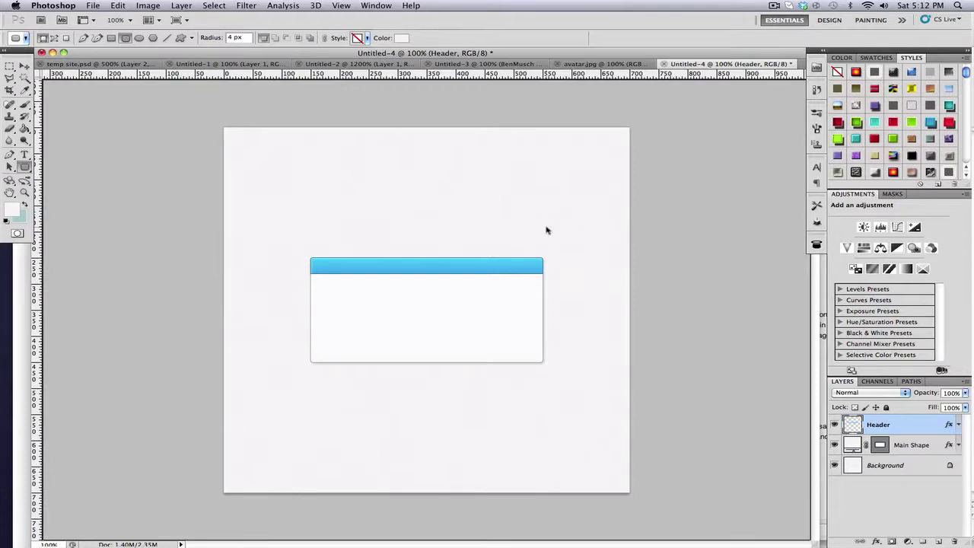
pyautogui.press('super+equal')
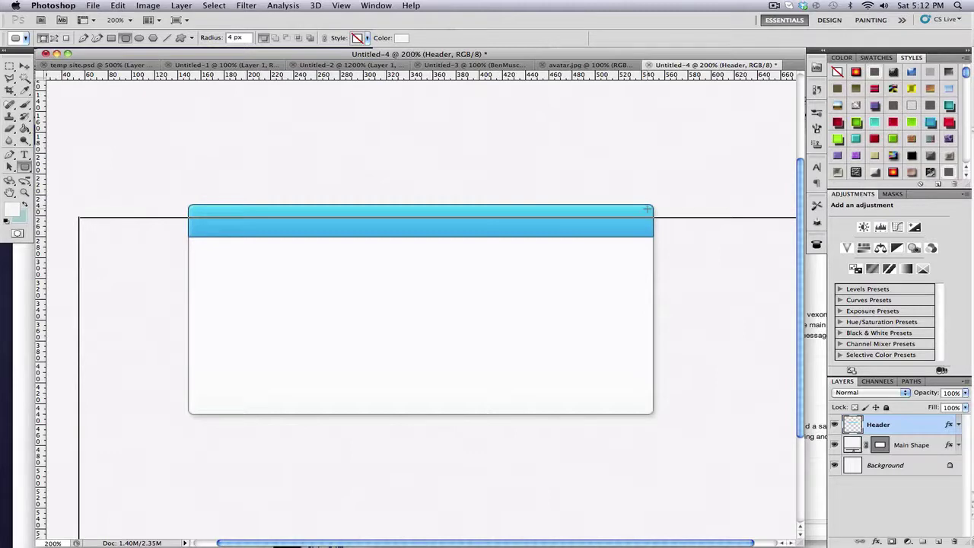
pyautogui.moveTo(647, 208); pyautogui.dragTo(799, 417)
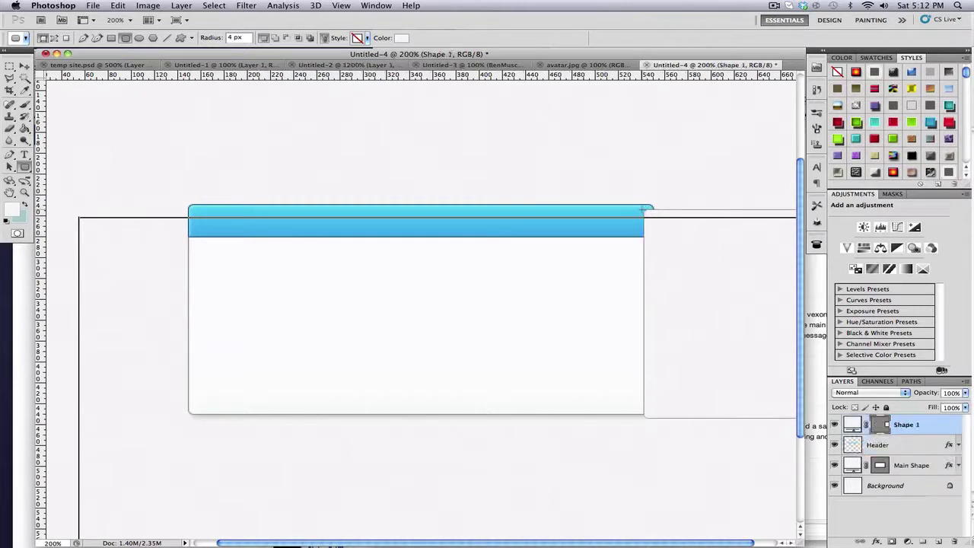
pyautogui.press('super+z')
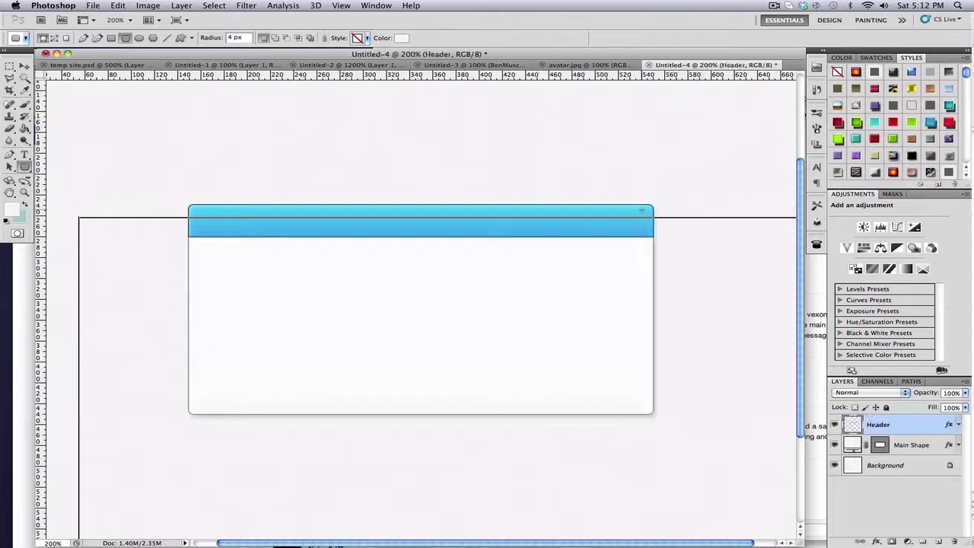
# Step: Set geometry to Unconstrained, draw a small button at the header's right end, and zoom to 100%
pyautogui.click(192, 38)
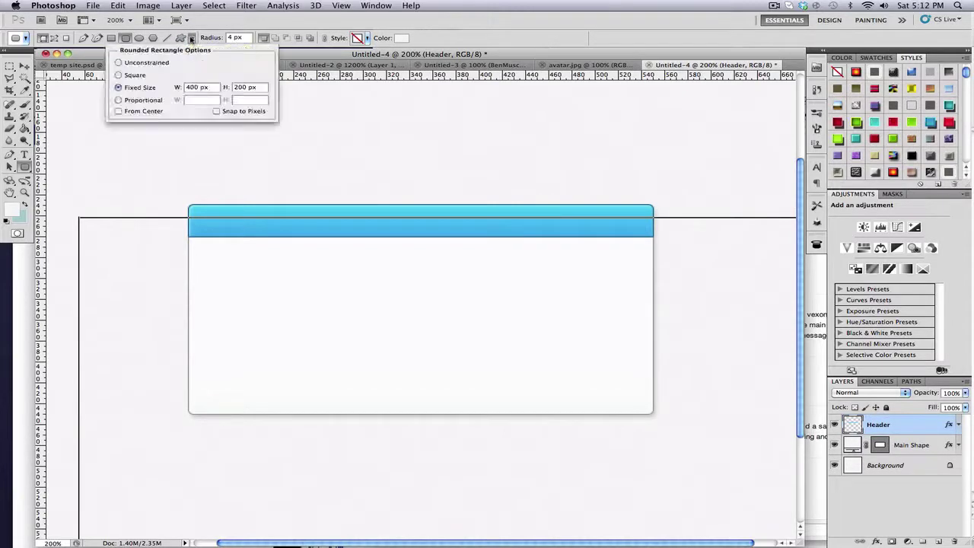
pyautogui.click(150, 64)
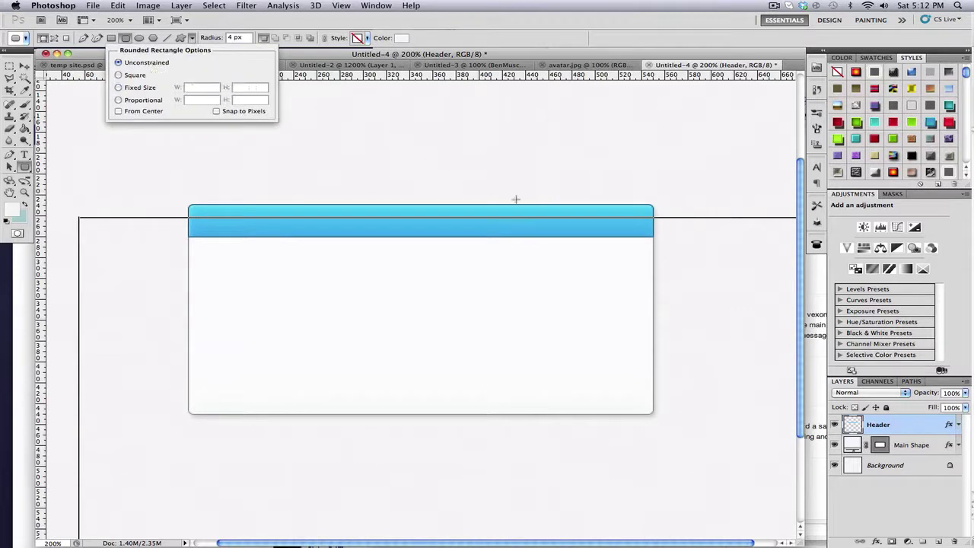
pyautogui.click(647, 208)
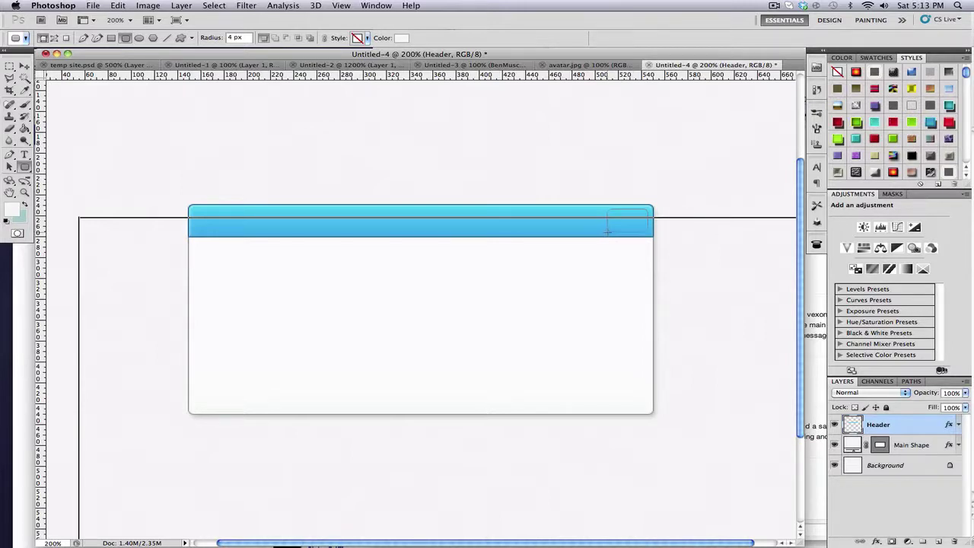
pyautogui.moveTo(608, 232); pyautogui.dragTo(608, 232)
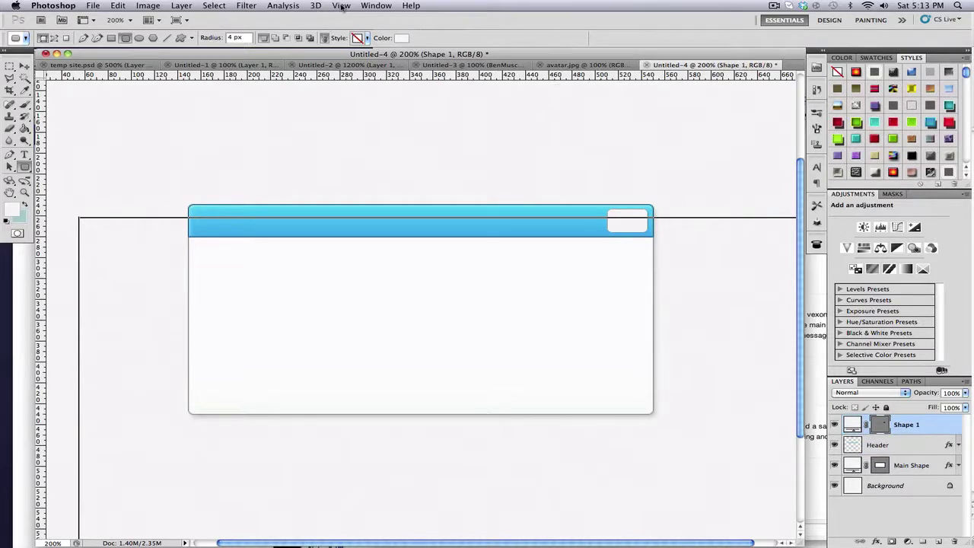
pyautogui.press('super+minus')
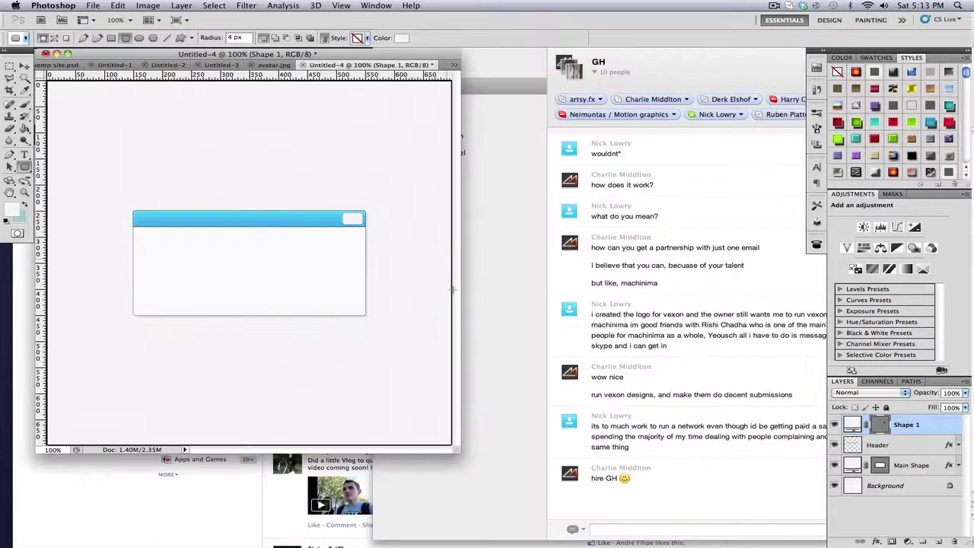
pyautogui.moveTo(457, 450); pyautogui.dragTo(828, 541)
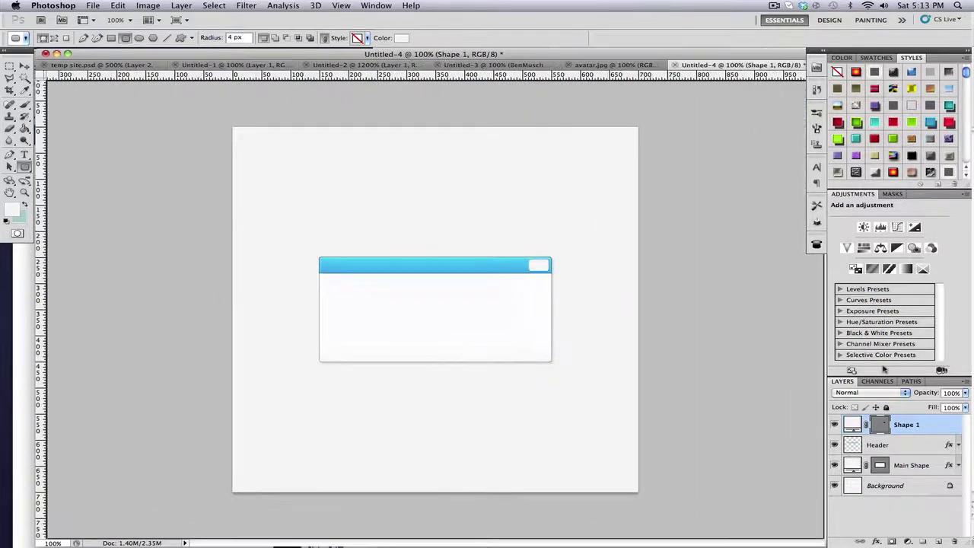
# Step: Fill the Shape 1 button with light blue 00c4ff
pyautogui.doubleClick(851, 424)
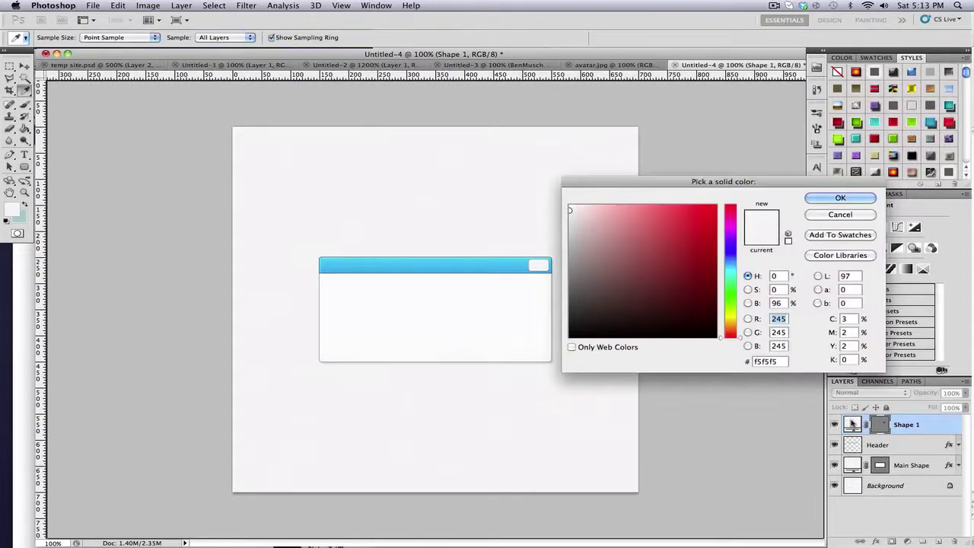
pyautogui.click(768, 361)
pyautogui.write('00')
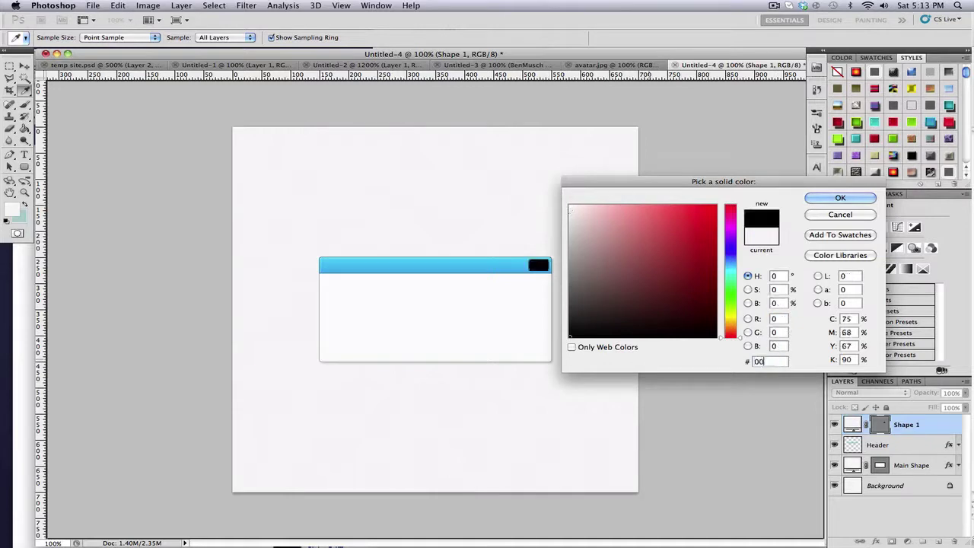
pyautogui.write('c4ff')
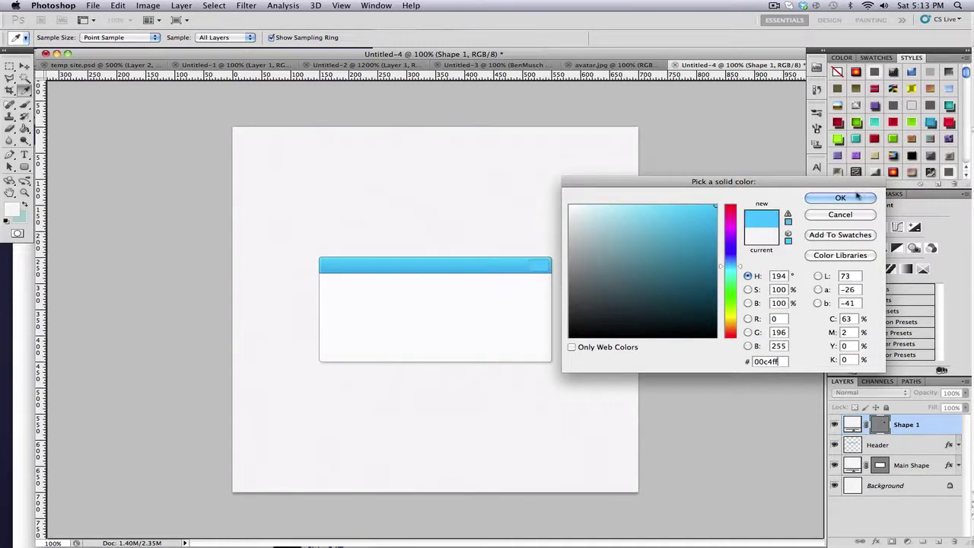
pyautogui.click(858, 197)
# Step: Add a 10% Multiply gradient overlay to the button with a white end stop at 85%
pyautogui.doubleClick(936, 432)
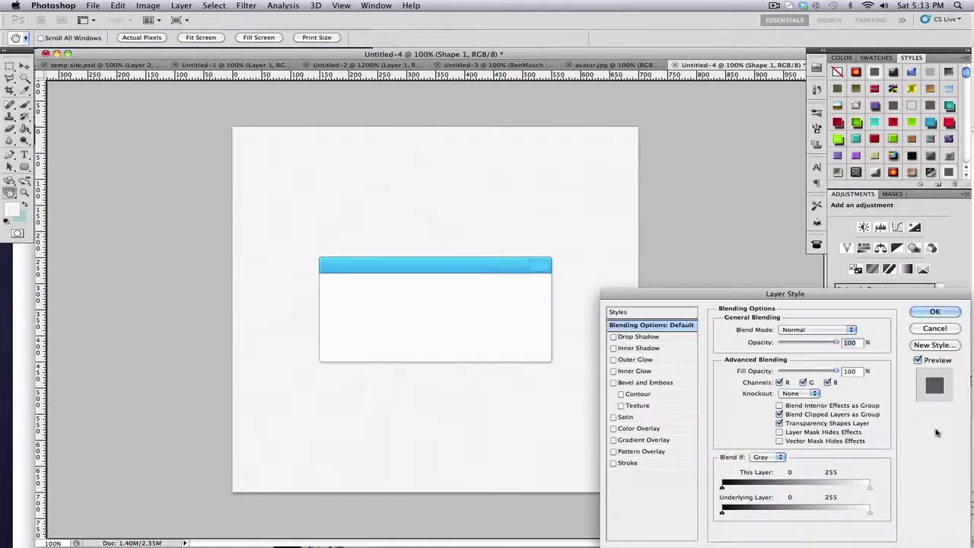
pyautogui.click(652, 439)
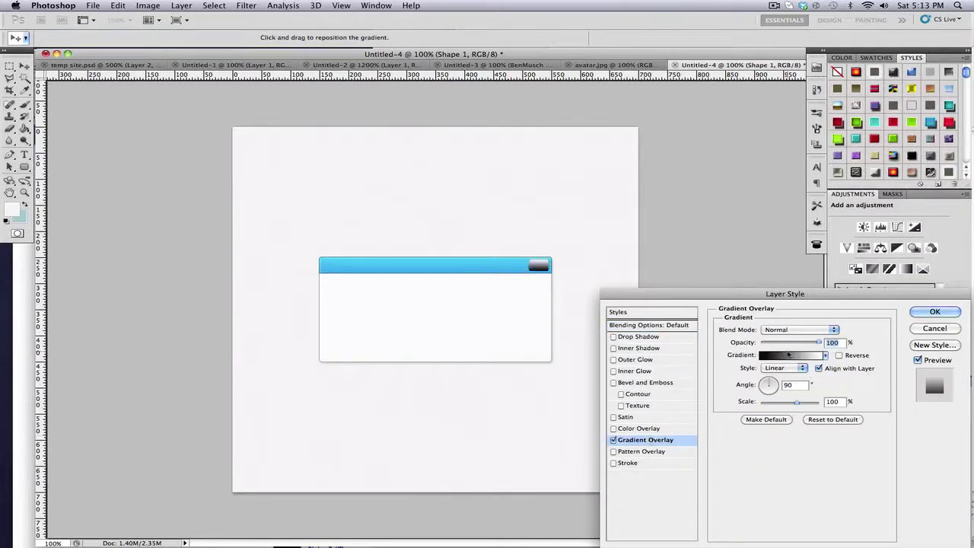
pyautogui.click(798, 332)
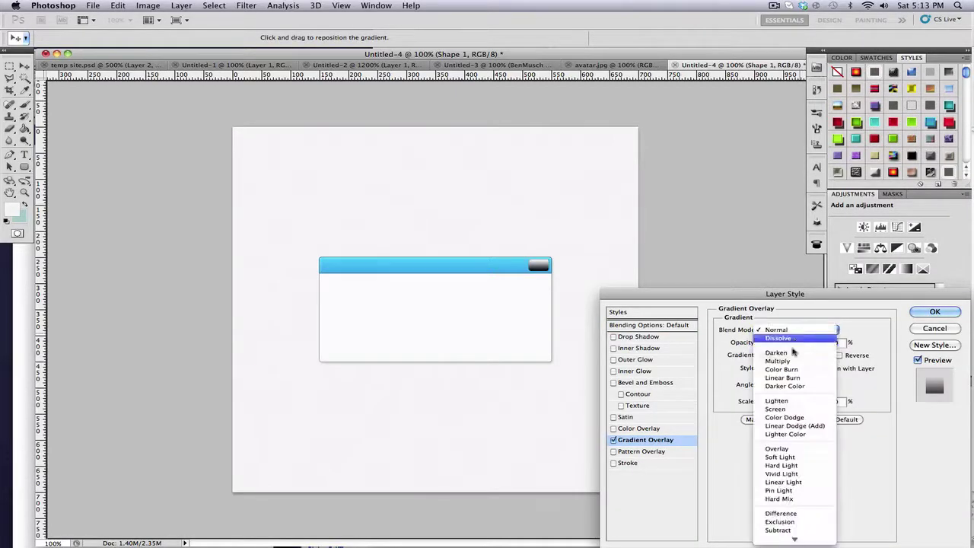
pyautogui.click(777, 360)
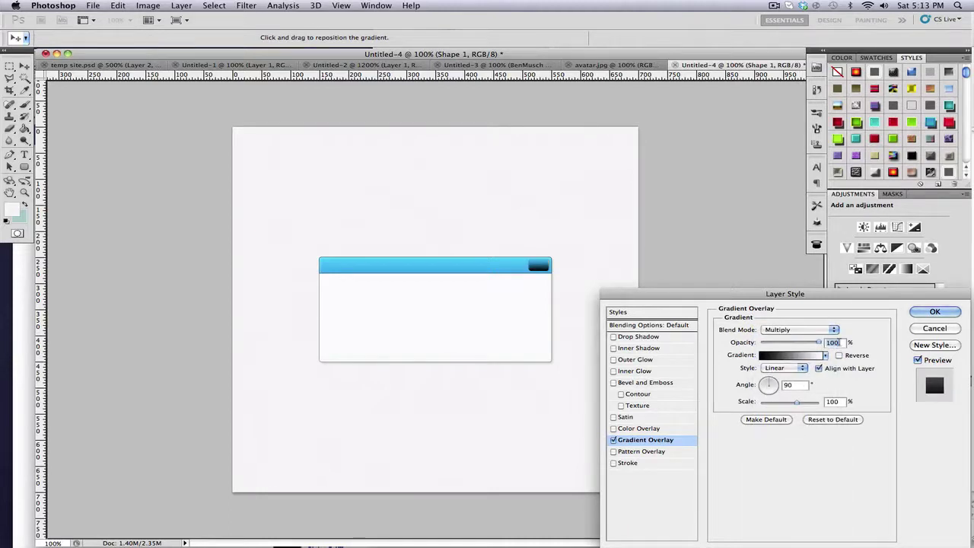
pyautogui.write('10')
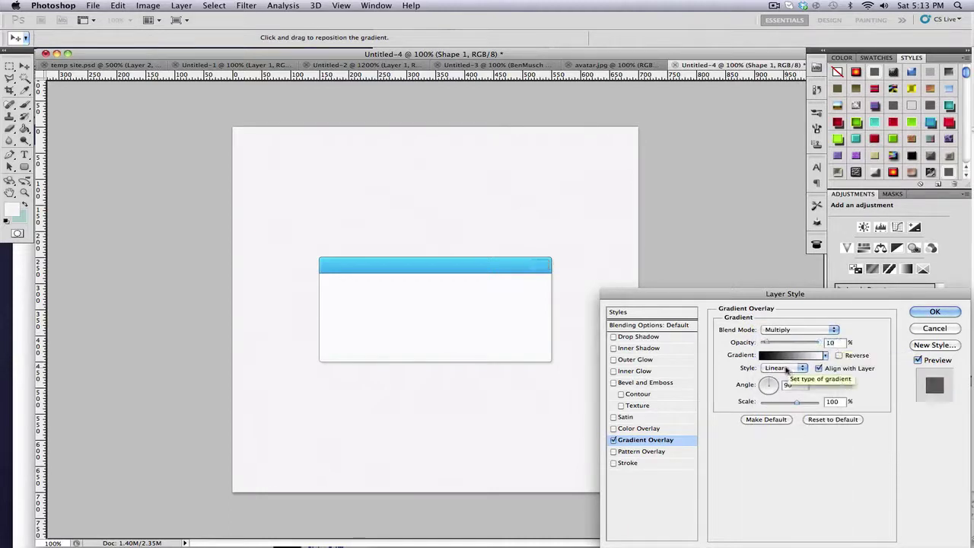
pyautogui.click(788, 355)
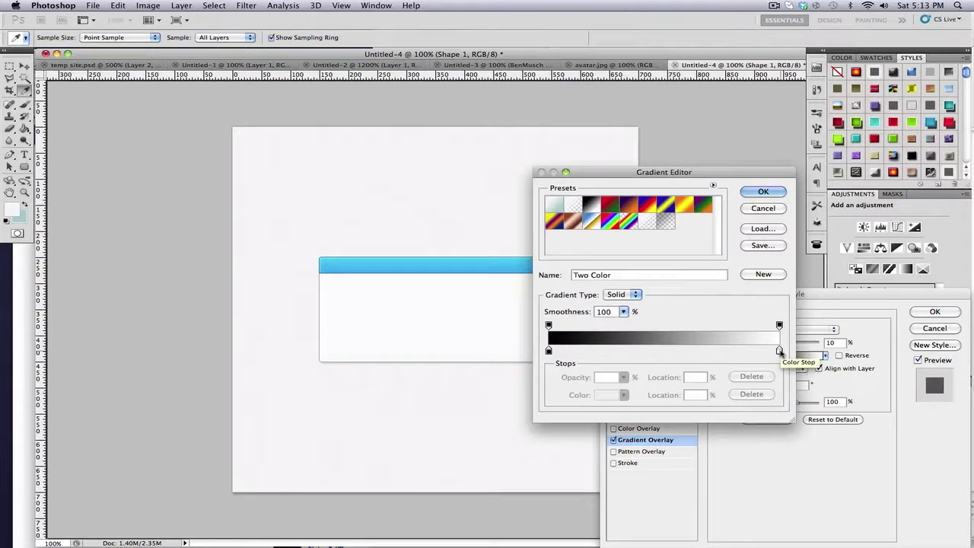
pyautogui.doubleClick(779, 351)
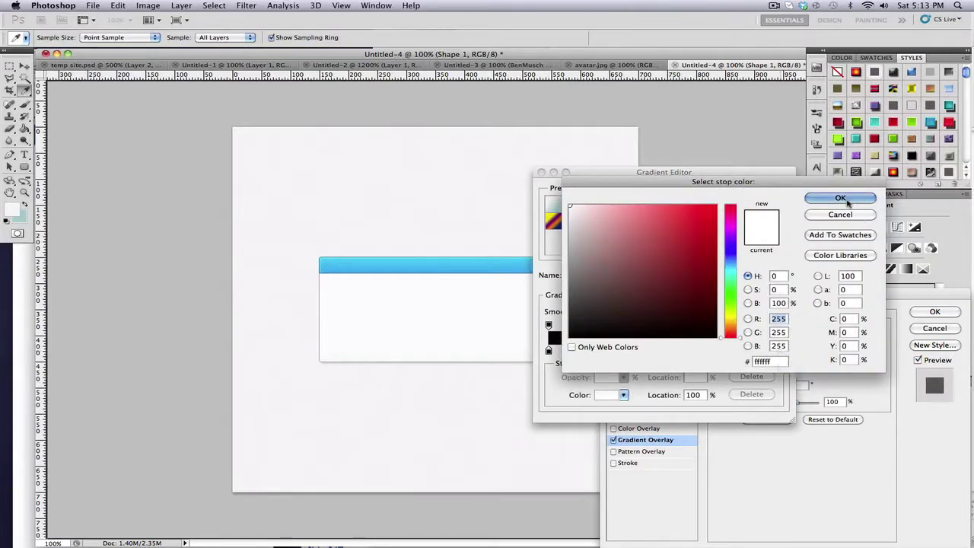
pyautogui.click(846, 201)
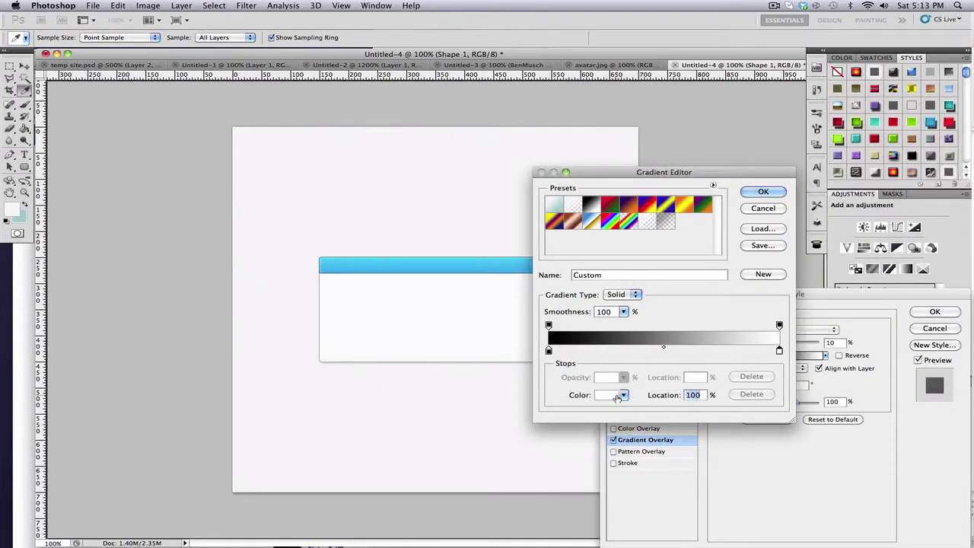
pyautogui.write('85')
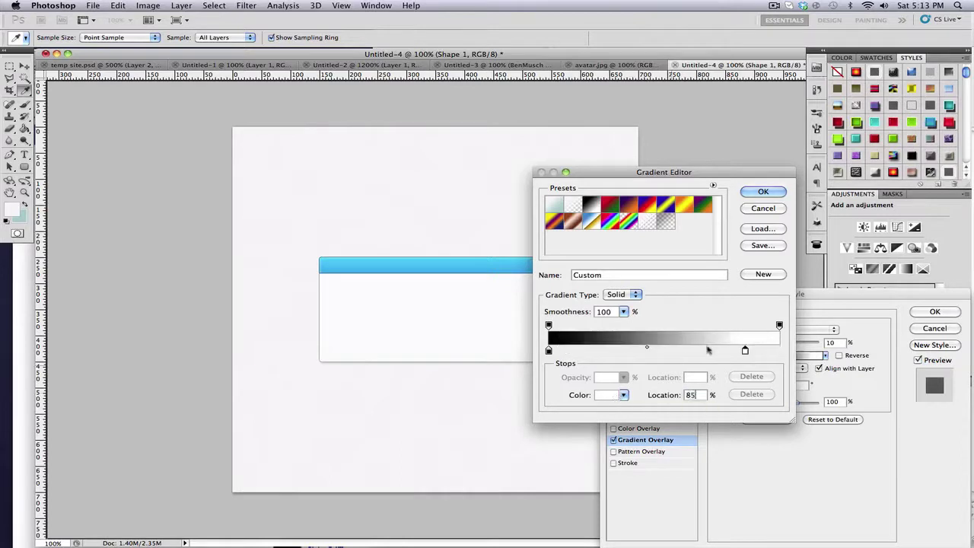
pyautogui.click(764, 192)
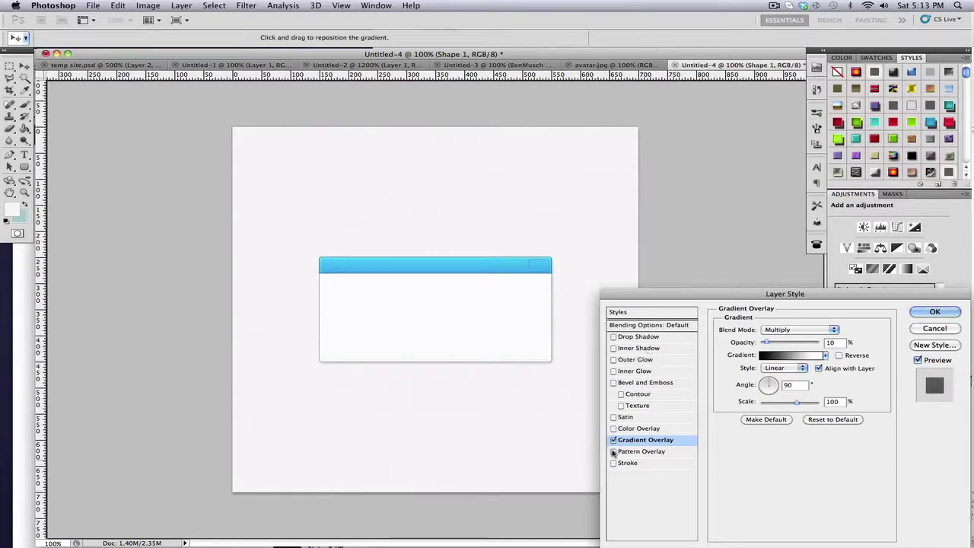
# Step: Add a white Overlay-mode outer glow to the button, 4 px size, with opacity lowered to 28%
pyautogui.click(648, 358)
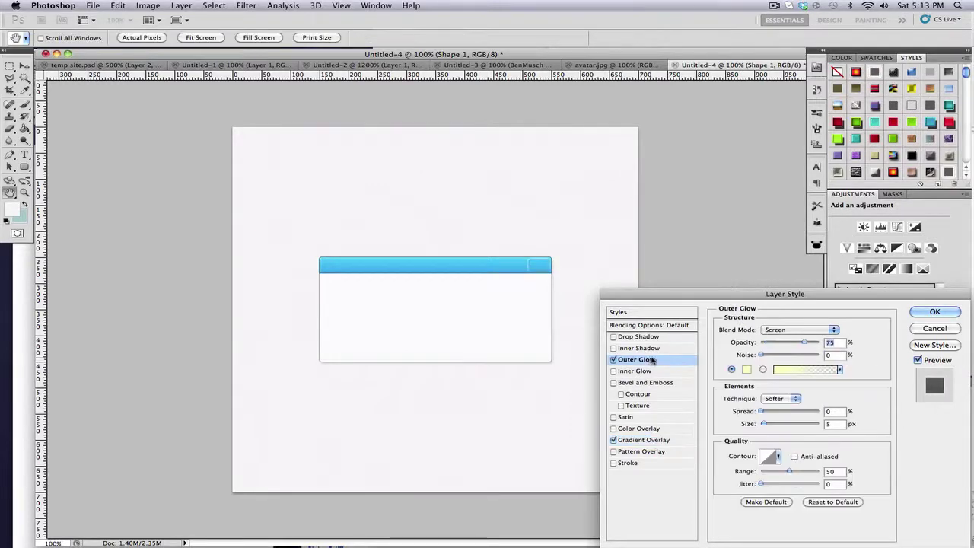
pyautogui.click(745, 369)
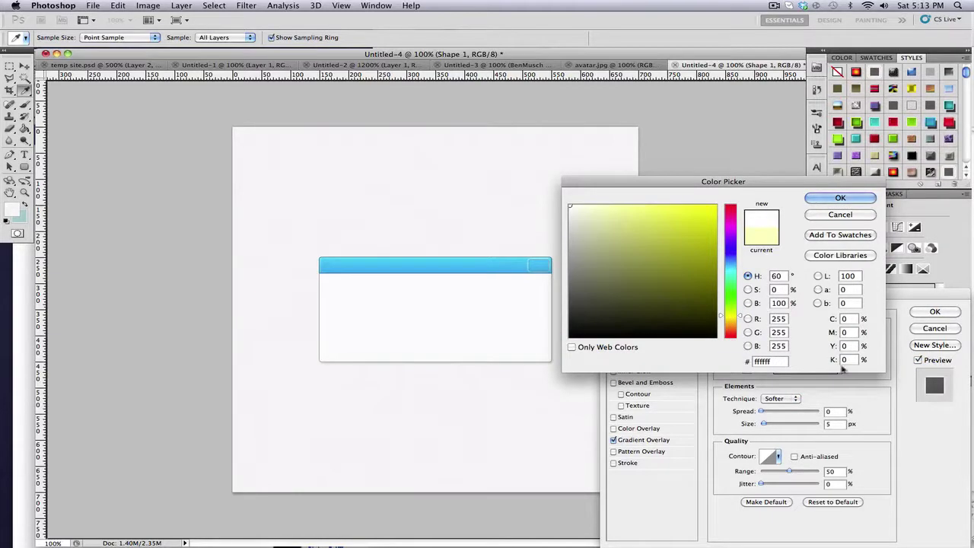
pyautogui.click(840, 200)
pyautogui.click(798, 334)
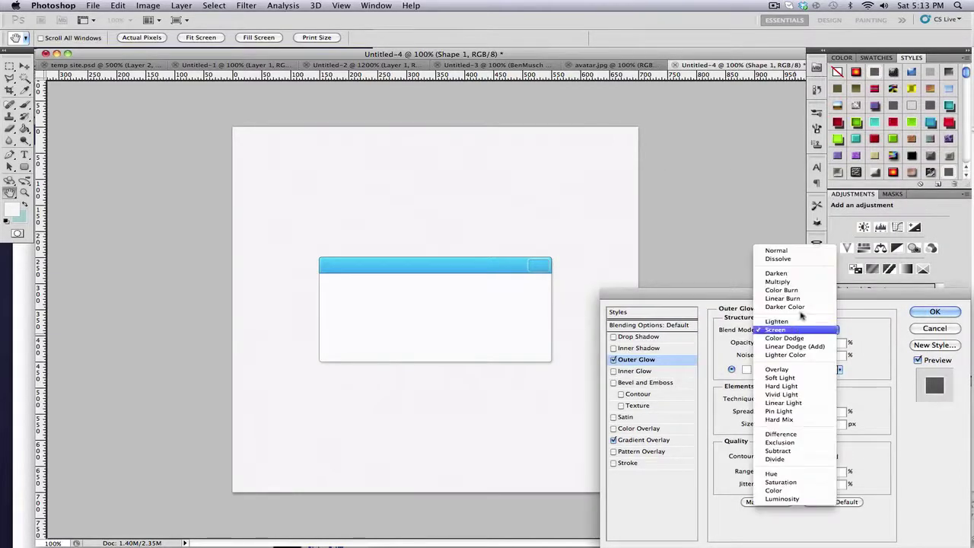
pyautogui.click(792, 371)
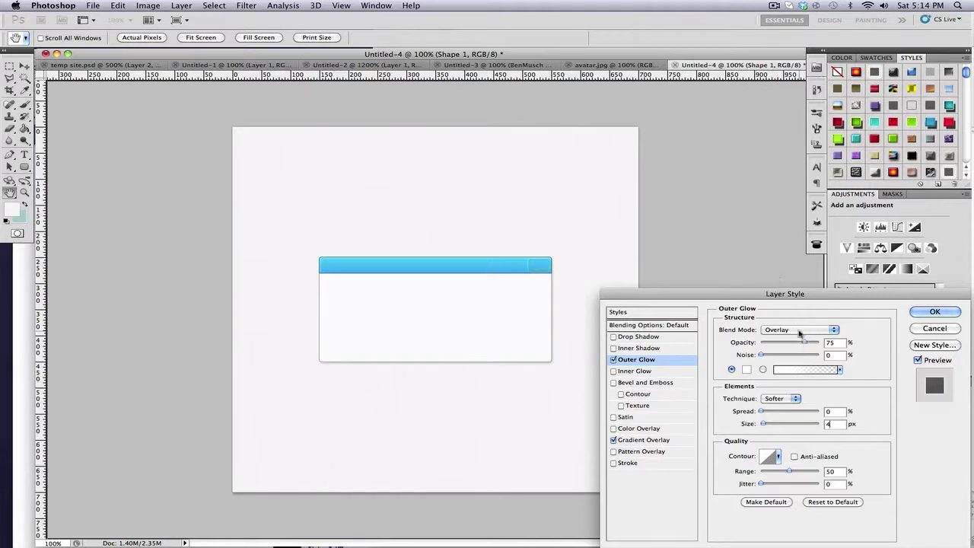
pyautogui.moveTo(804, 342); pyautogui.dragTo(784, 343)
pyautogui.moveTo(782, 344); pyautogui.dragTo(776, 344)
# Step: Add a 1 px stroke to the button, abandon the mistyped hex colour, and apply the styles
pyautogui.click(639, 463)
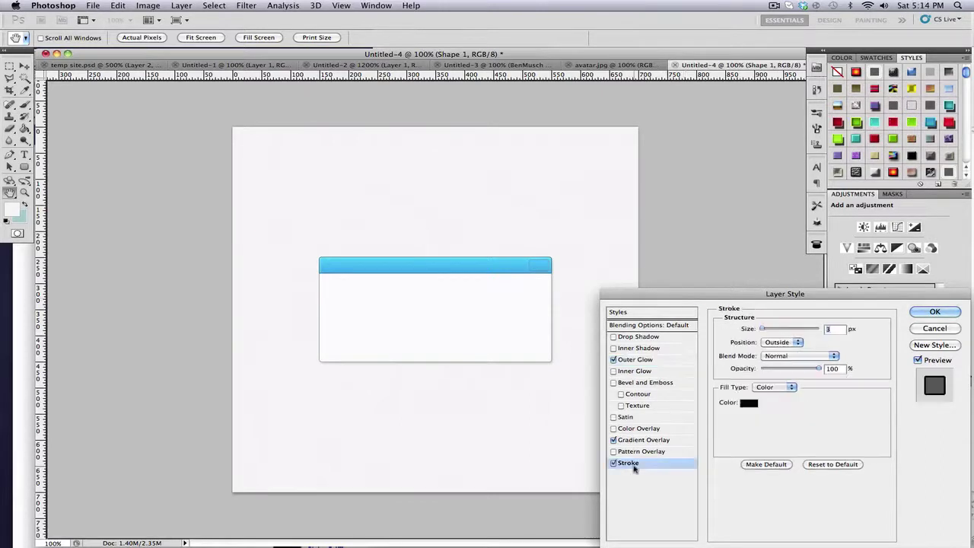
pyautogui.moveTo(762, 328); pyautogui.dragTo(759, 329)
pyautogui.click(748, 403)
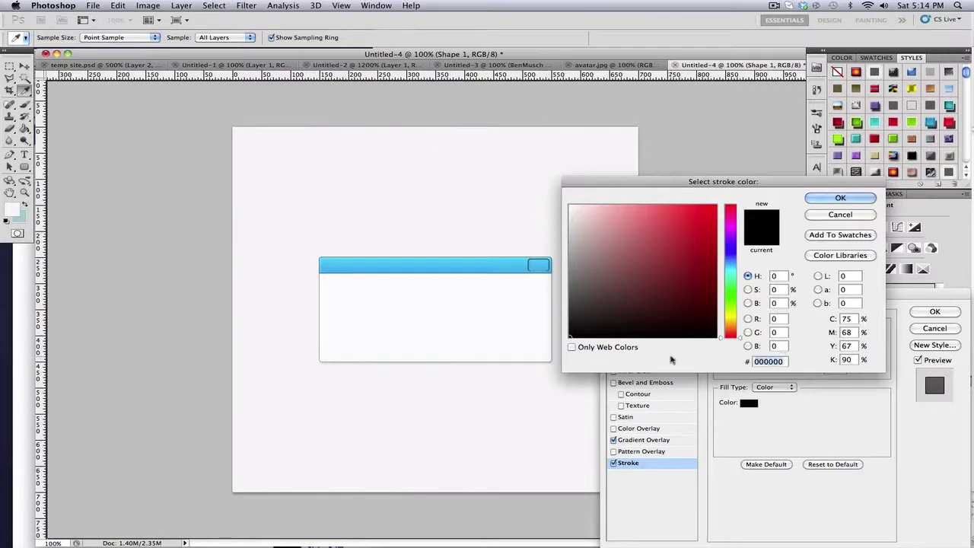
pyautogui.write('008')
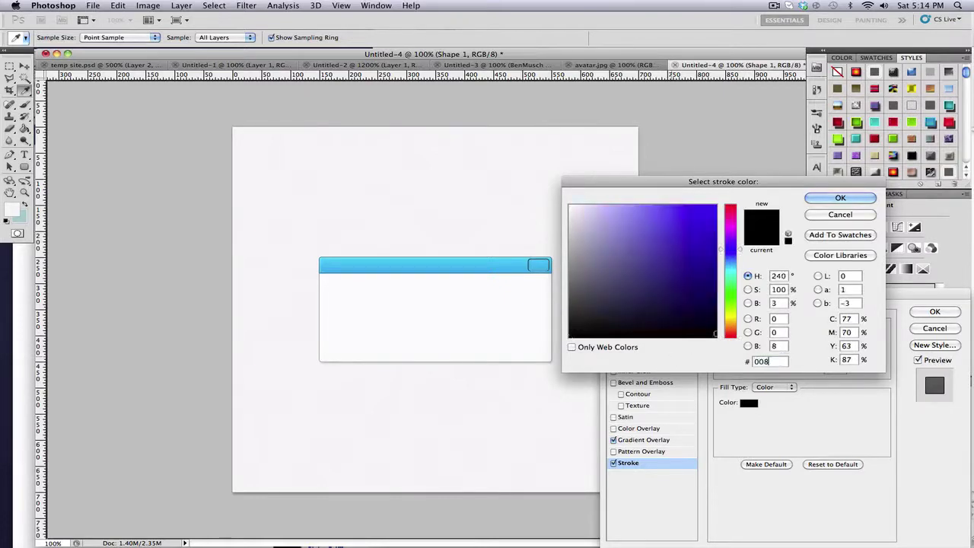
pyautogui.write('3')
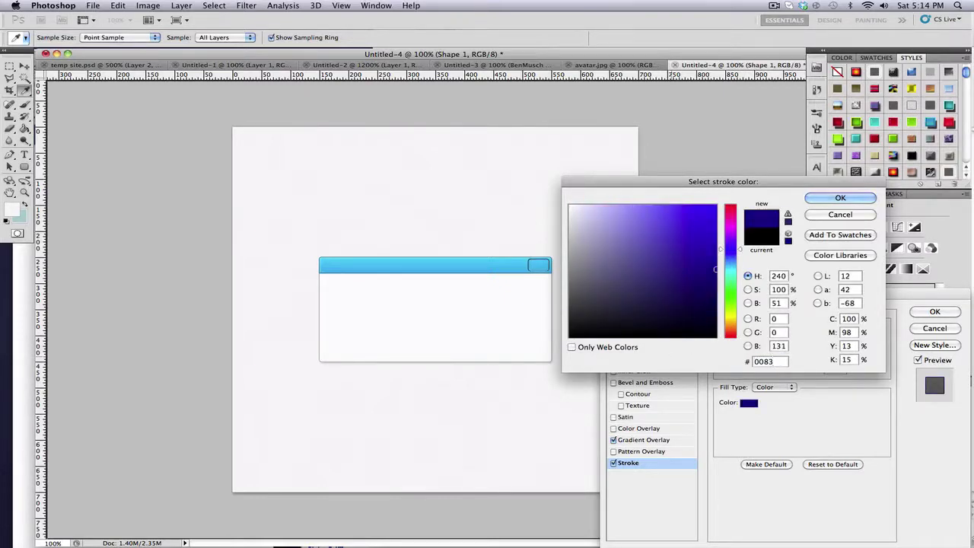
pyautogui.write('63')
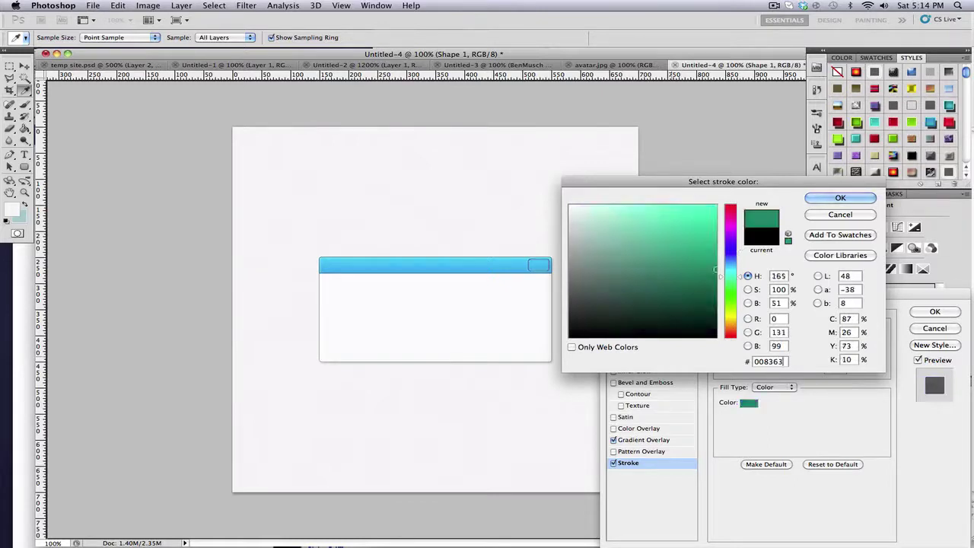
pyautogui.press('BackSpace')
pyautogui.press('BackSpace')
pyautogui.write('3')
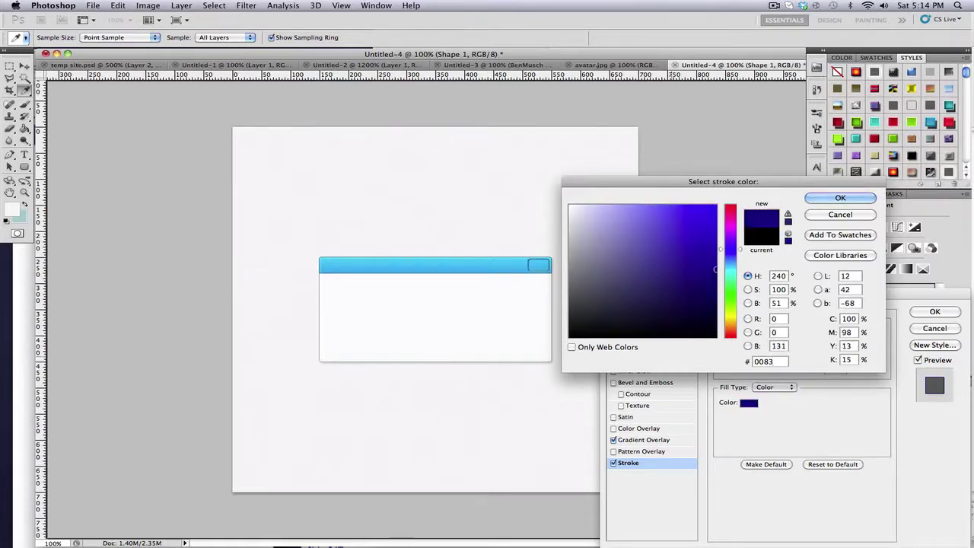
pyautogui.write('b3')
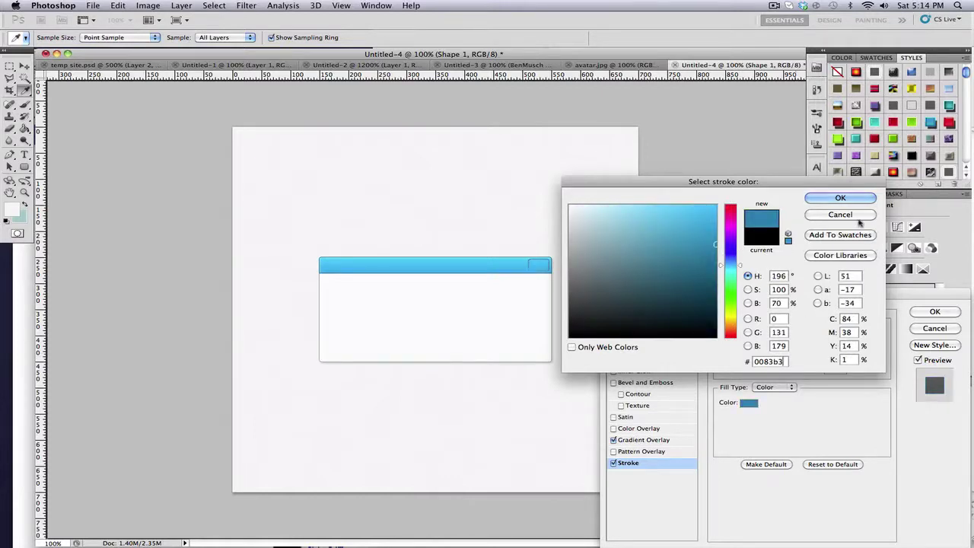
pyautogui.click(834, 214)
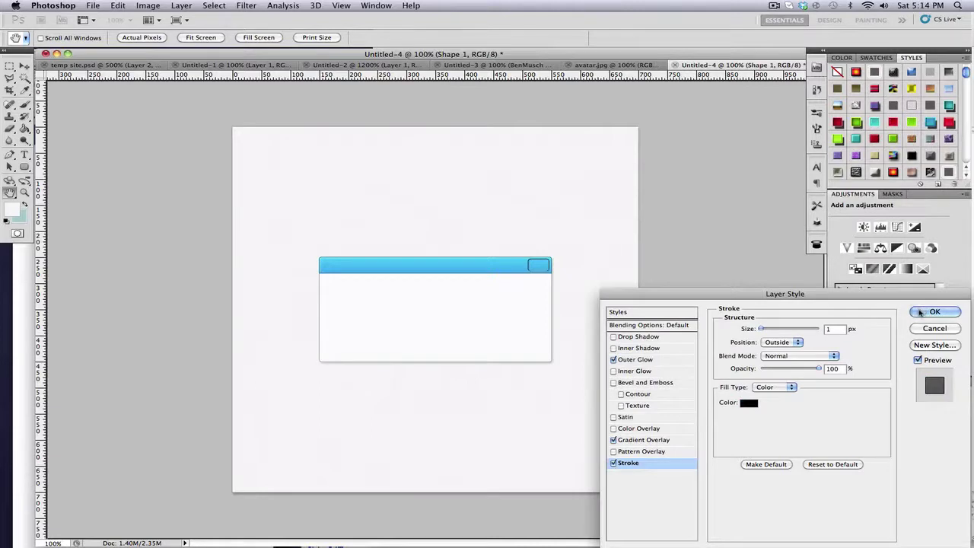
pyautogui.click(919, 312)
# Step: Reopen the button's layer styles and set the stroke colour to hex 0083bf
pyautogui.click(911, 484)
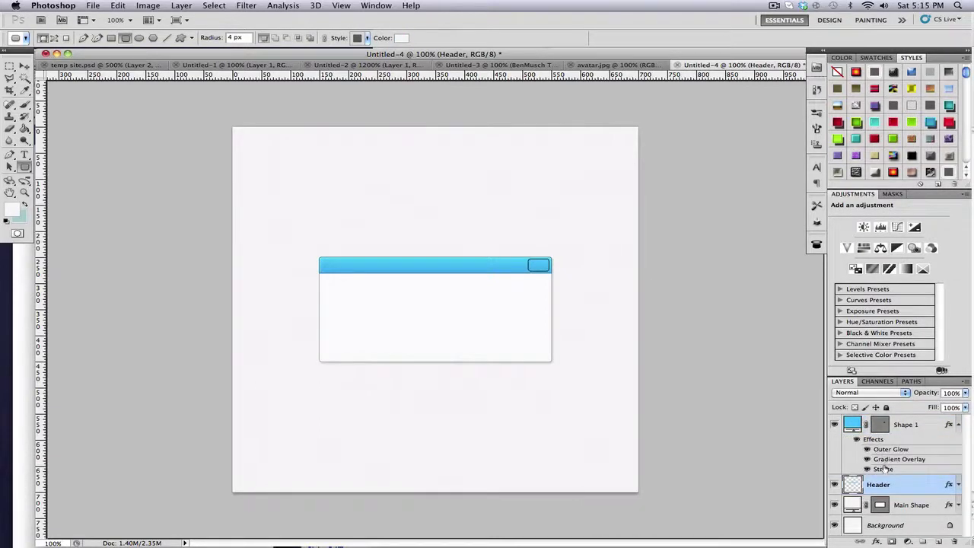
pyautogui.doubleClick(883, 469)
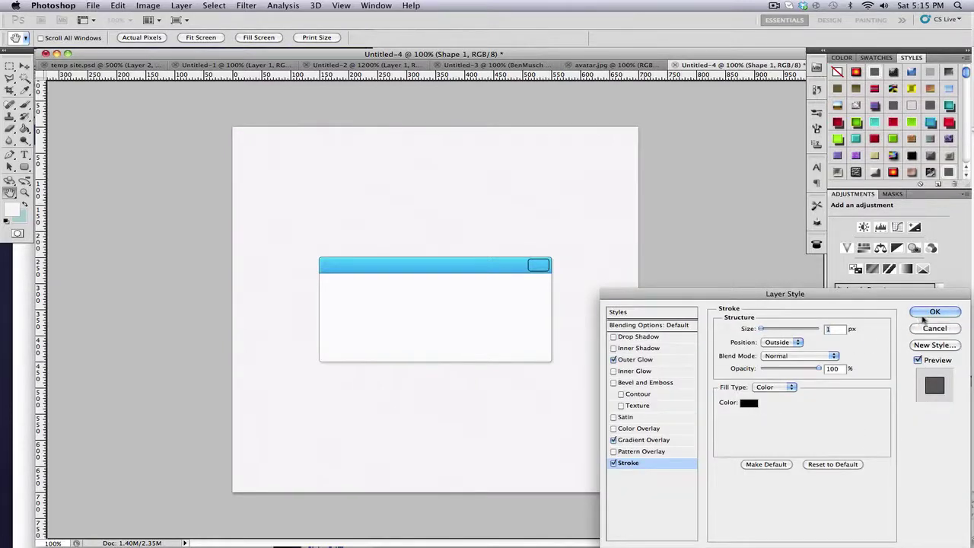
pyautogui.click(647, 442)
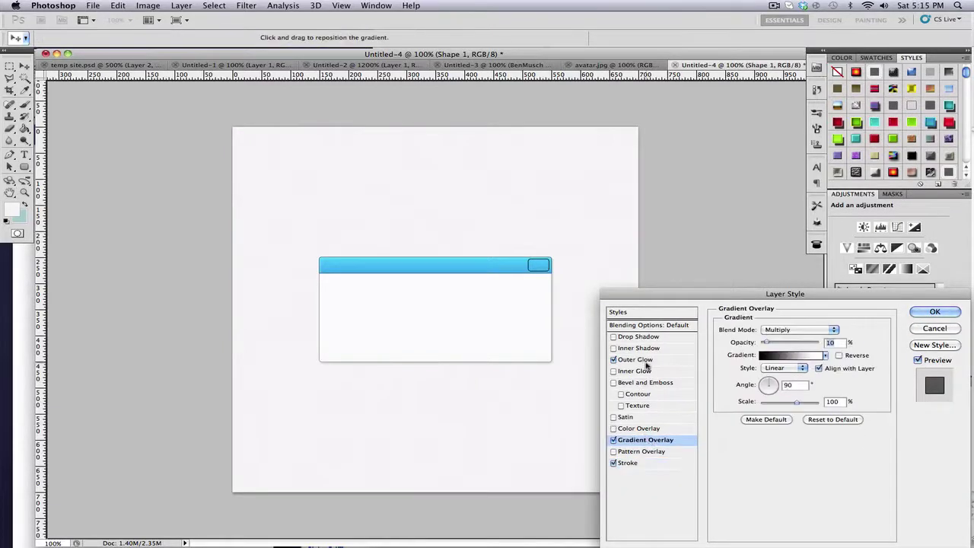
pyautogui.click(646, 362)
pyautogui.click(623, 461)
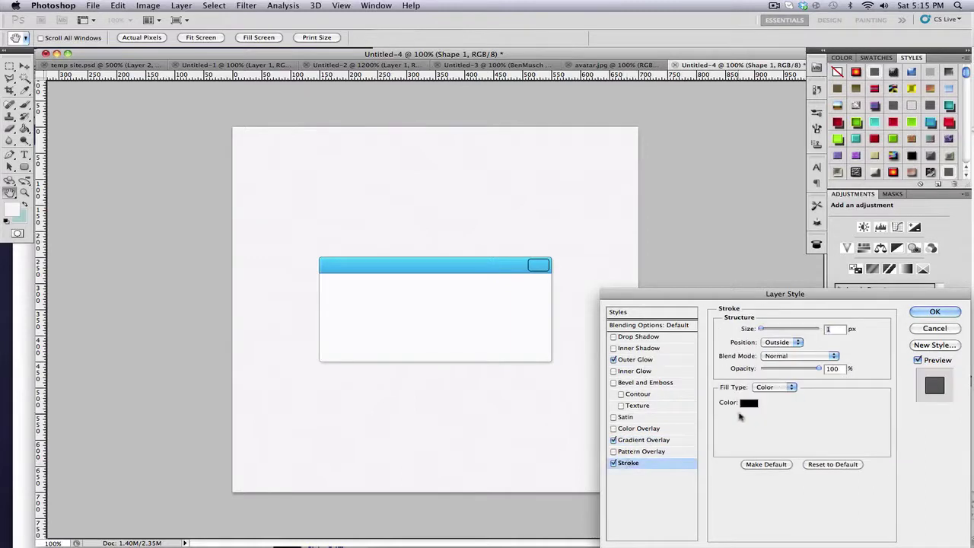
pyautogui.click(748, 403)
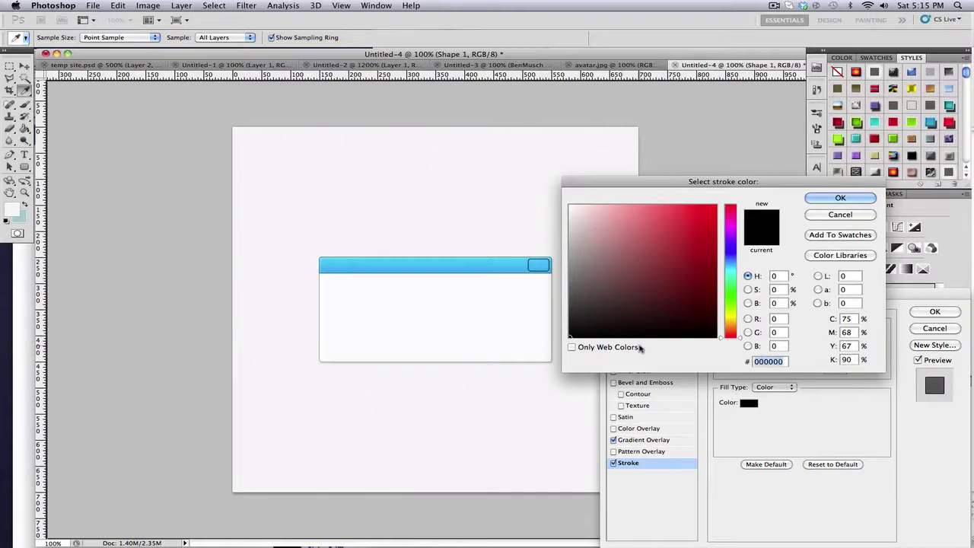
pyautogui.write('0083b')
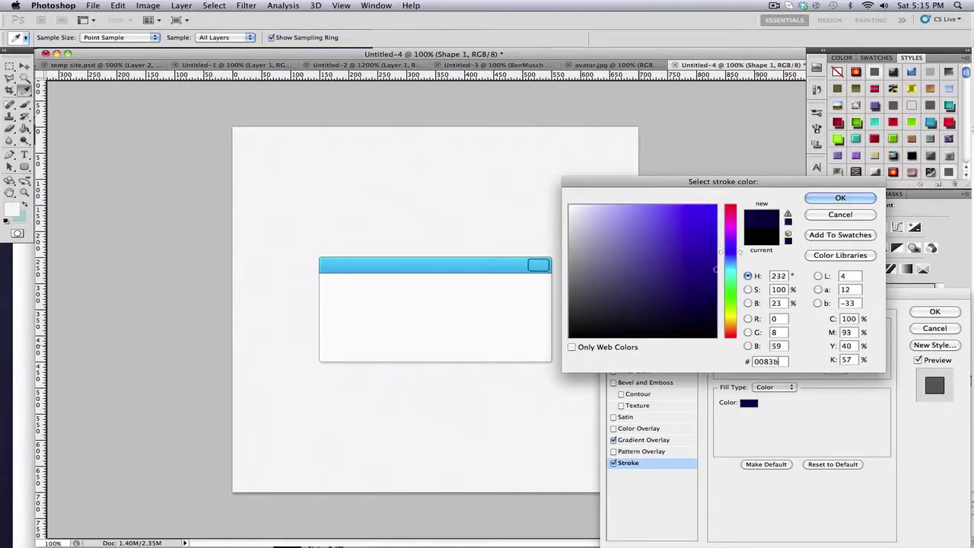
pyautogui.write('f')
pyautogui.click(839, 198)
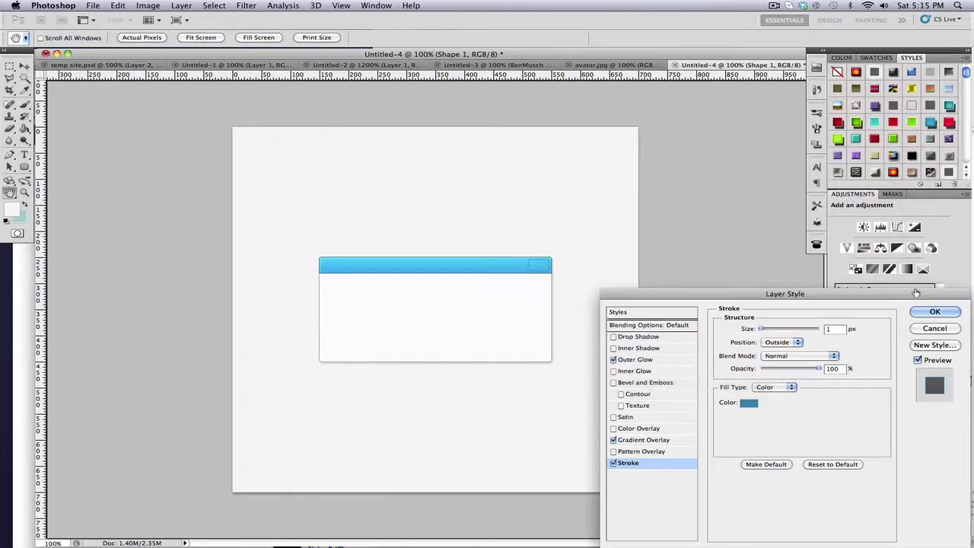
# Step: Apply the button's layer styles and collapse its effects list in the Layers panel
pyautogui.click(934, 312)
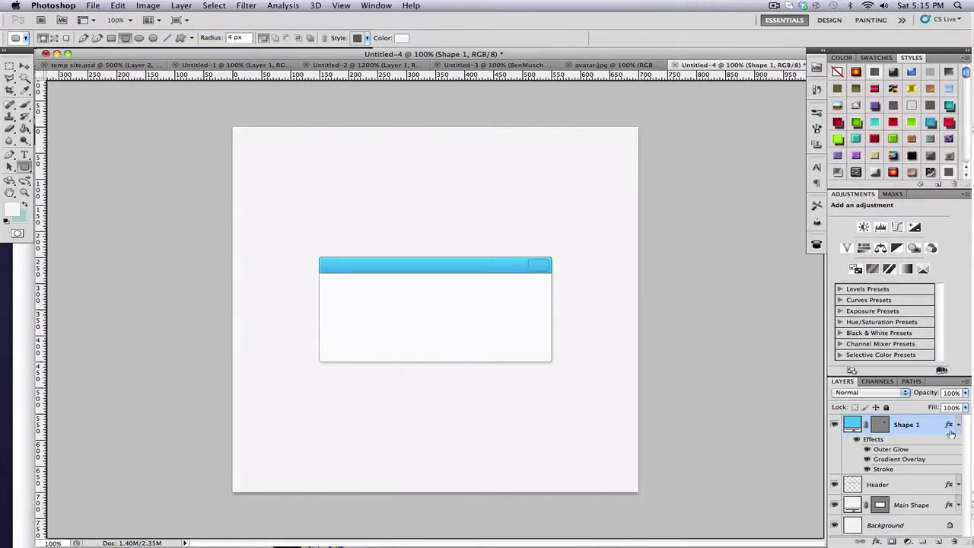
pyautogui.click(957, 425)
pyautogui.click(902, 447)
pyautogui.doubleClick(913, 424)
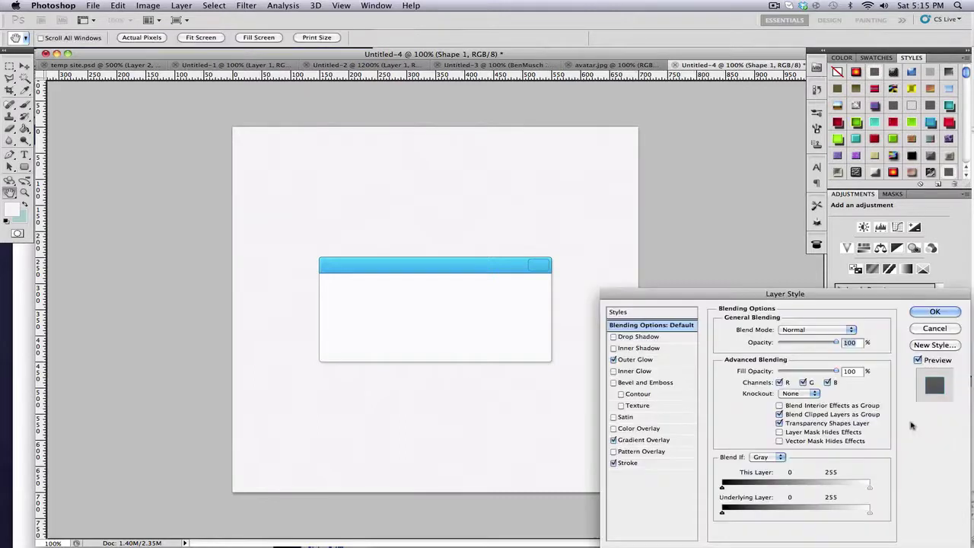
pyautogui.click(921, 314)
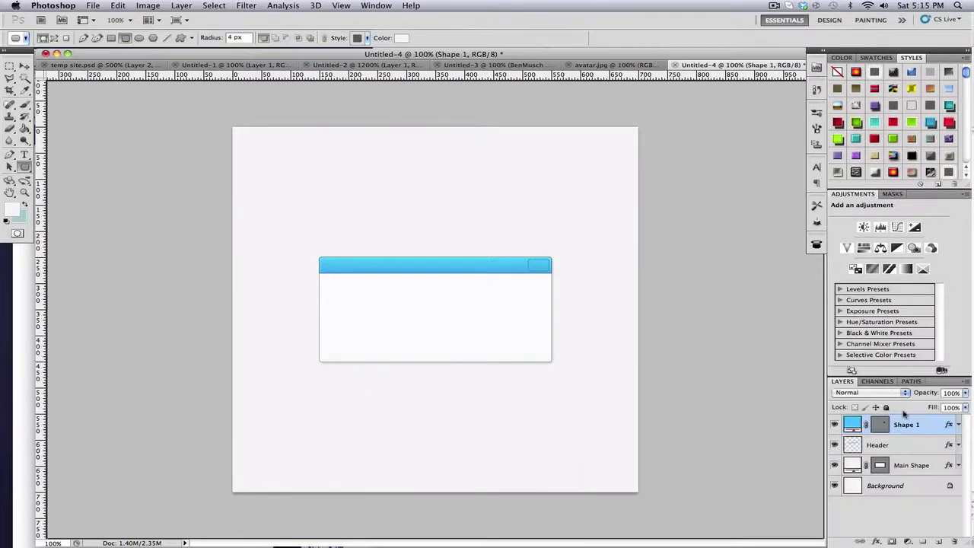
# Step: Rename the Shape 1 layer to 'button'
pyautogui.doubleClick(913, 425)
pyautogui.write('button')
pyautogui.press('Return')
pyautogui.click(916, 445)
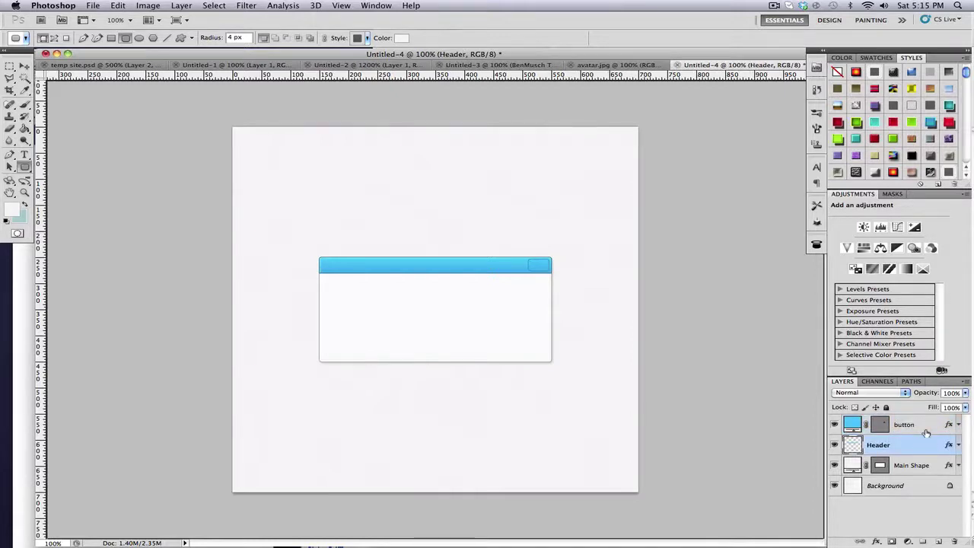
pyautogui.click(930, 425)
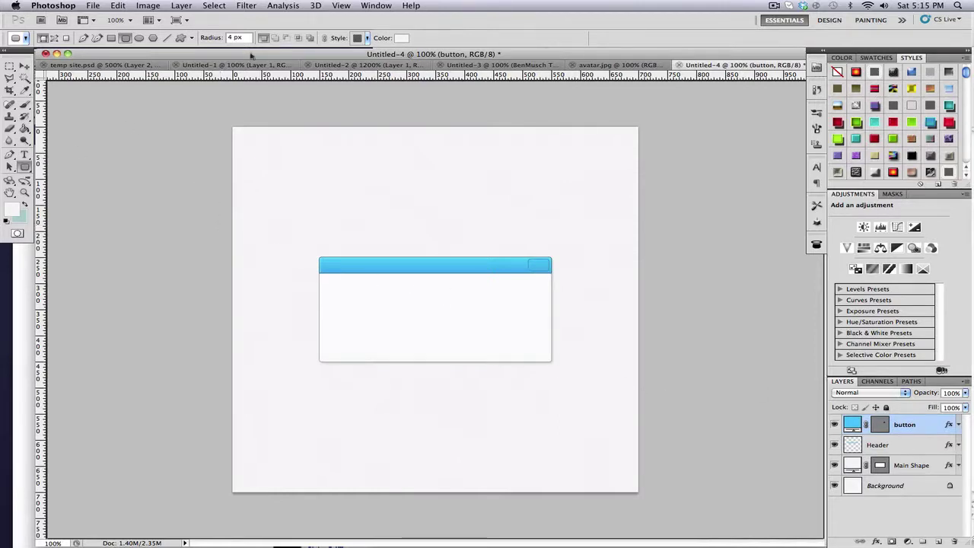
# Step: Draw a 5e5e5e dark grey rounded square below the header's left end as layer Shape 1
pyautogui.click(6, 218)
pyautogui.write('55')
pyautogui.press('Tab')
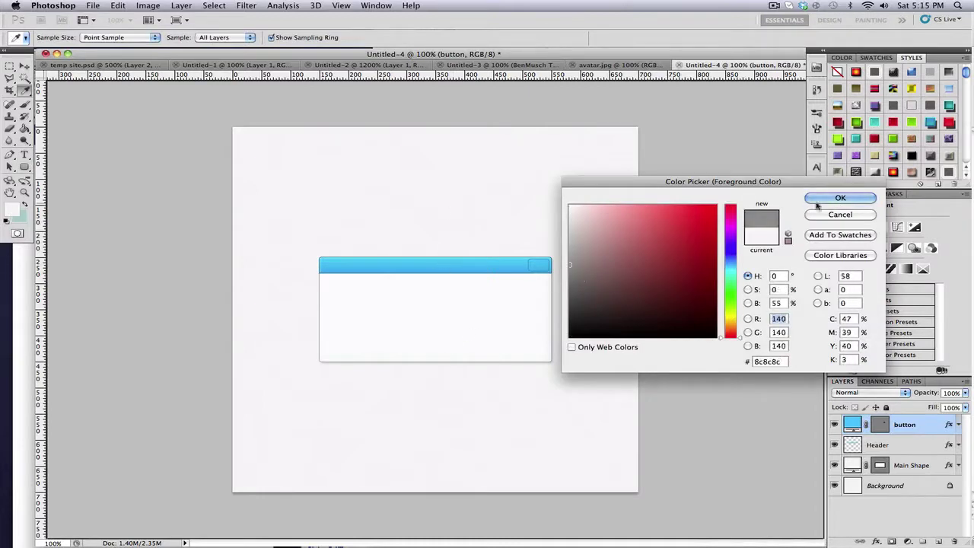
pyautogui.moveTo(570, 268)
pyautogui.mouseDown()
pyautogui.moveTo(512, 264)
pyautogui.moveTo(563, 285)
pyautogui.moveTo(532, 190)
pyautogui.moveTo(528, 288)
pyautogui.mouseUp()
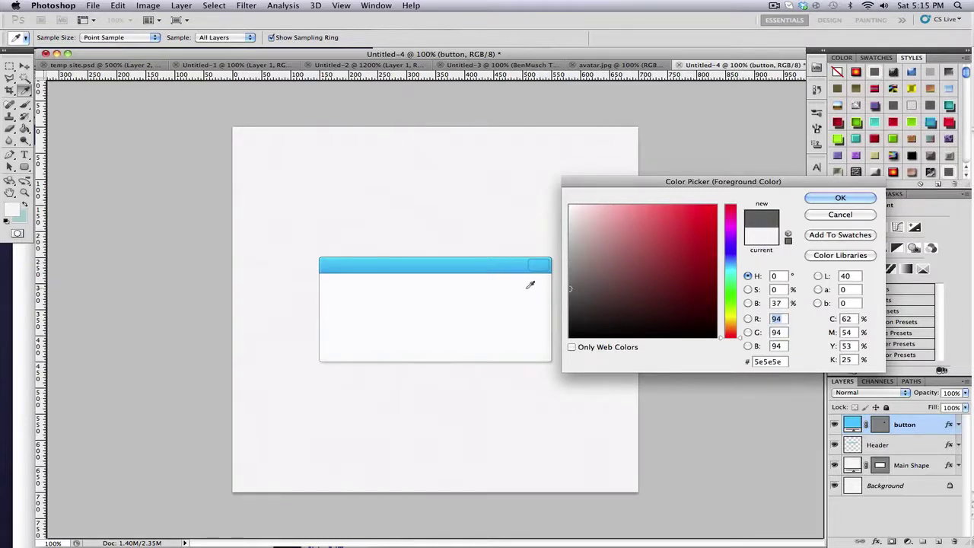
pyautogui.click(811, 201)
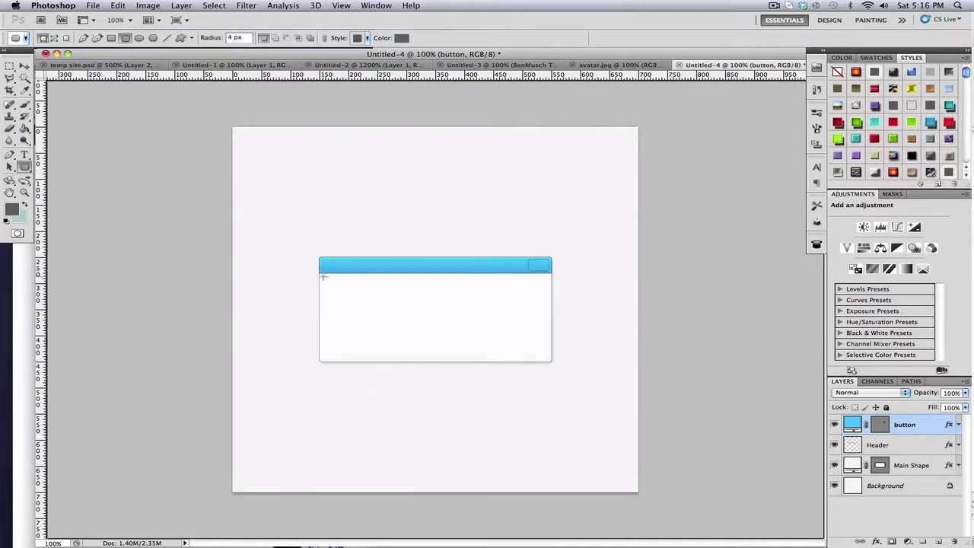
pyautogui.moveTo(323, 277); pyautogui.dragTo(368, 315)
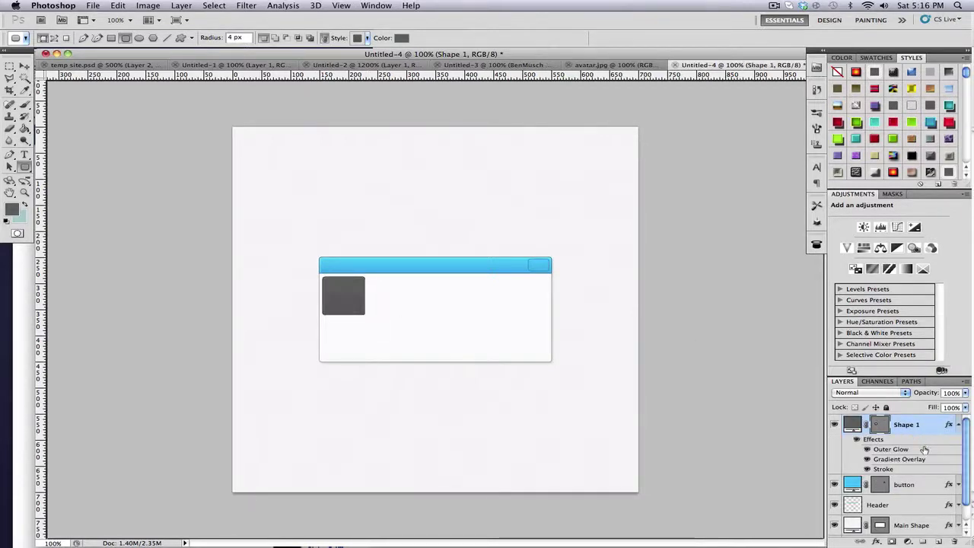
pyautogui.click(957, 424)
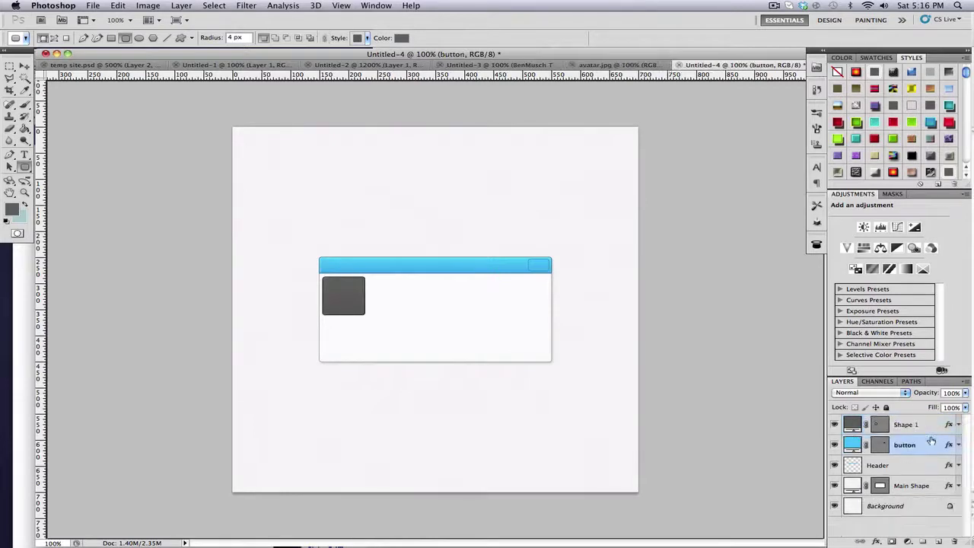
# Step: Nudge the Shape 1 grey square two pixels right and one pixel down
pyautogui.click(922, 424)
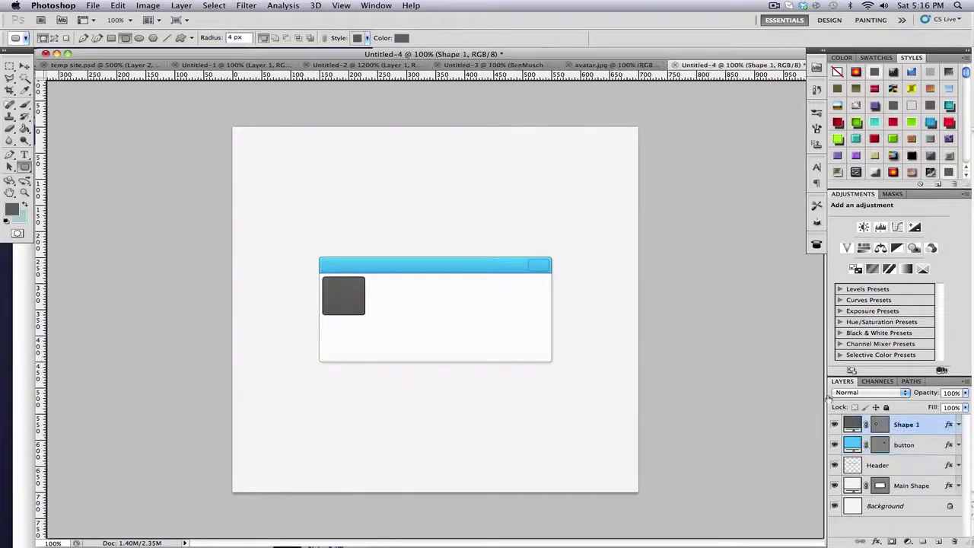
pyautogui.click(23, 67)
pyautogui.press('Right')
pyautogui.press('Right')
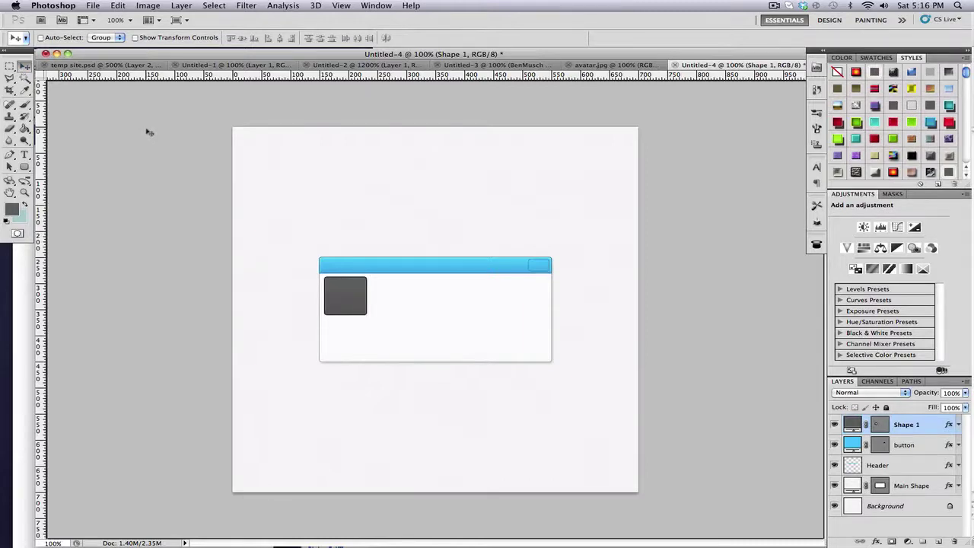
pyautogui.press('Right')
pyautogui.press('Down')
pyautogui.press('Down')
pyautogui.press('Down')
# Step: Switch to the Line Tool and set the foreground colour to light grey eaeaea
pyautogui.click(26, 167)
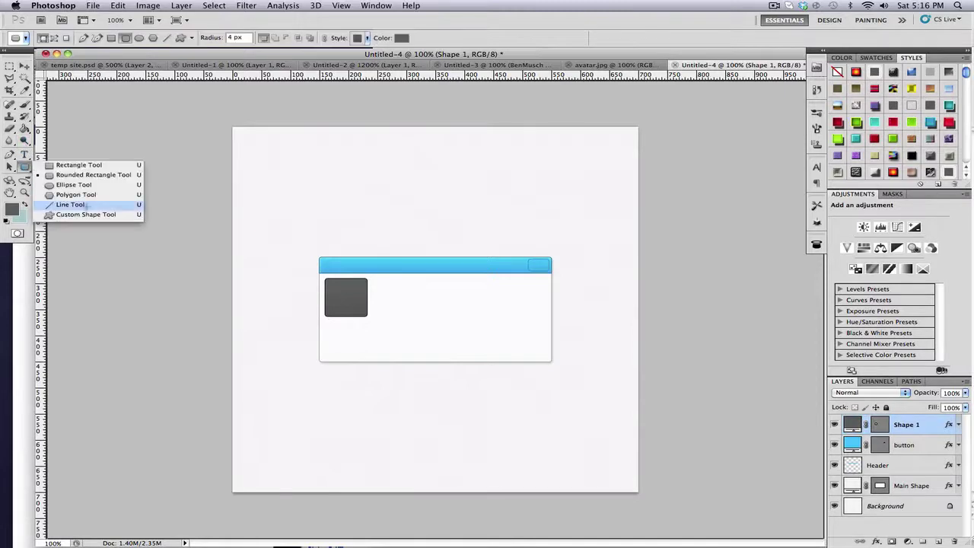
pyautogui.click(71, 205)
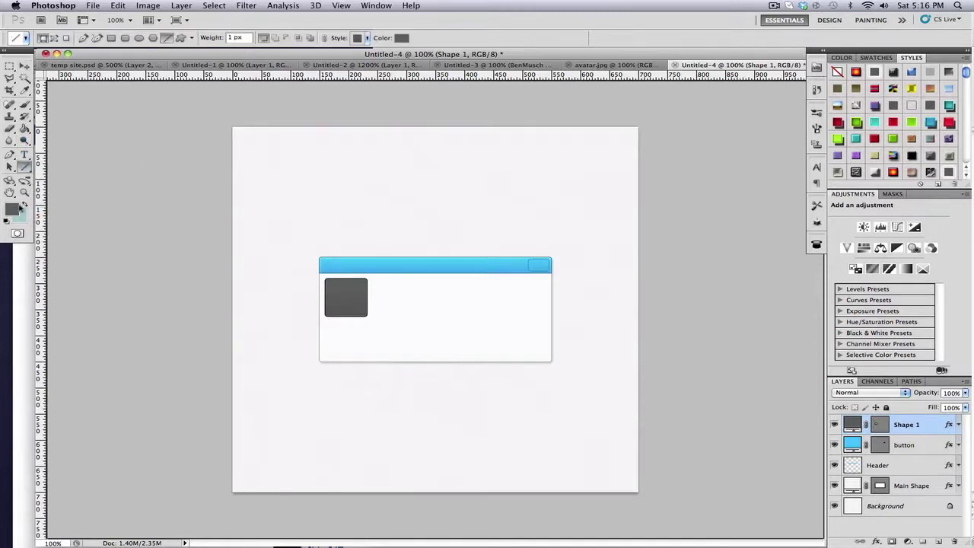
pyautogui.click(12, 211)
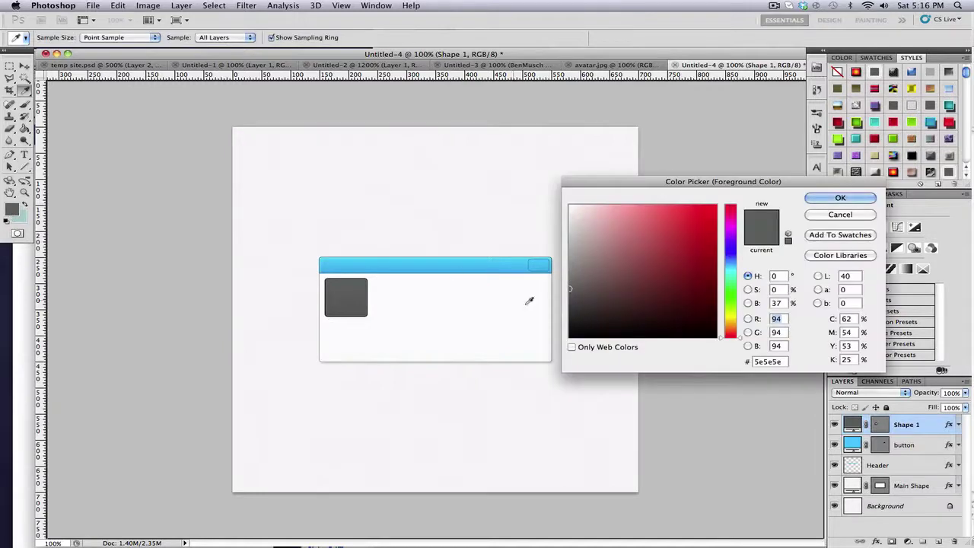
pyautogui.click(768, 361)
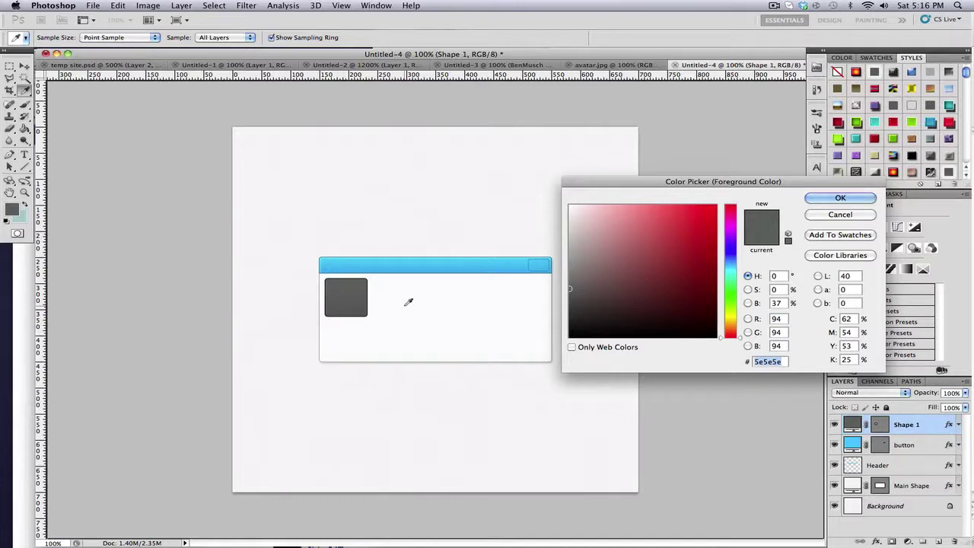
pyautogui.write('eaea')
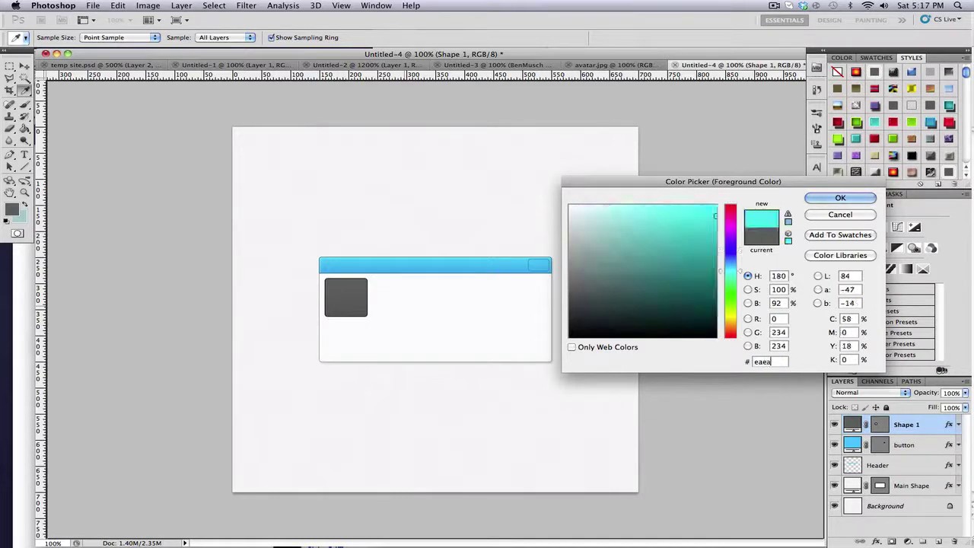
pyautogui.write('ea')
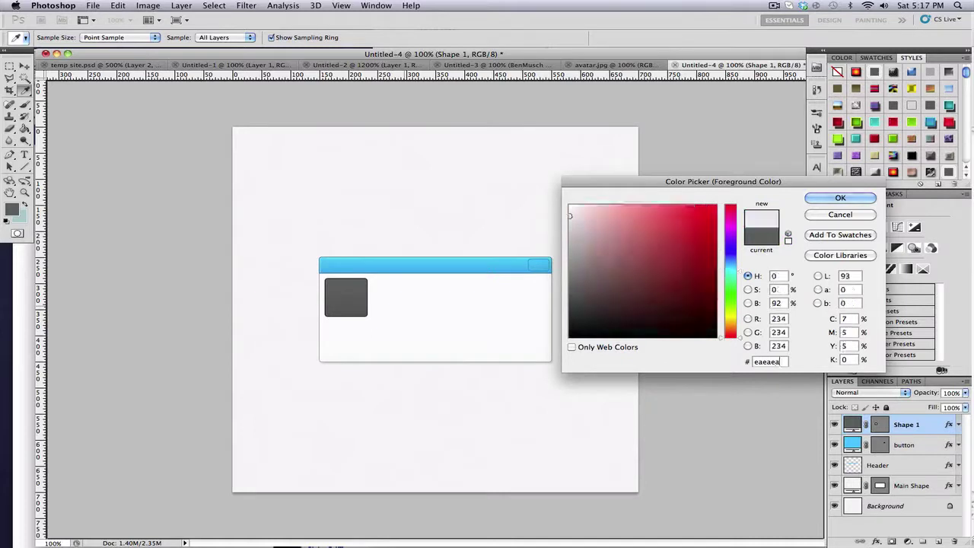
pyautogui.click(841, 198)
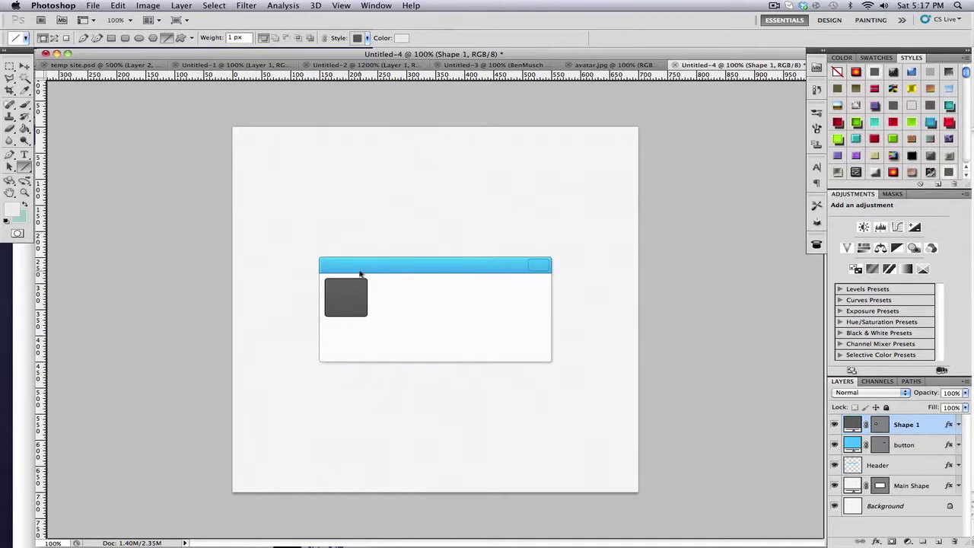
# Step: At 200% zoom, draw a 1 px grey horizontal divider near the card's bottom and clear its effects
pyautogui.press('super+plus')
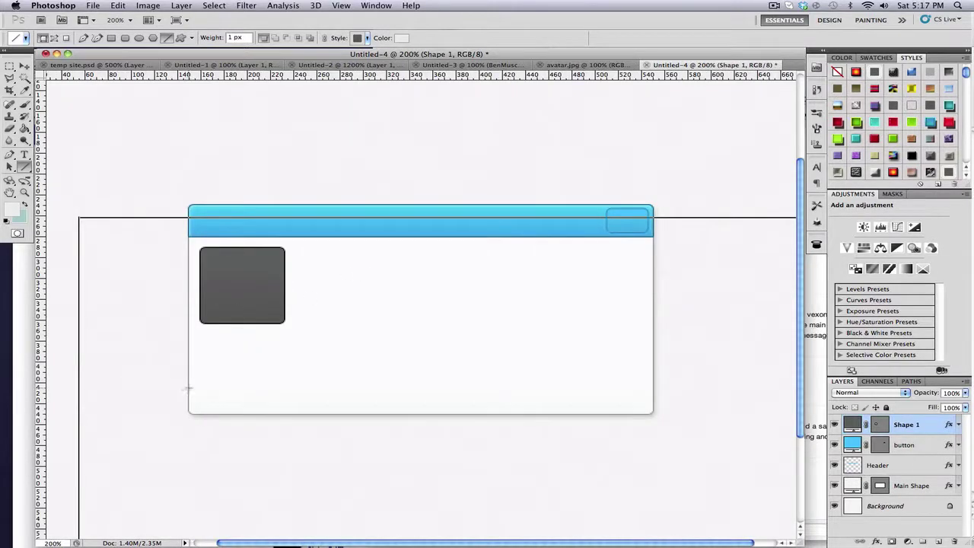
pyautogui.moveTo(188, 387); pyautogui.dragTo(652, 395)
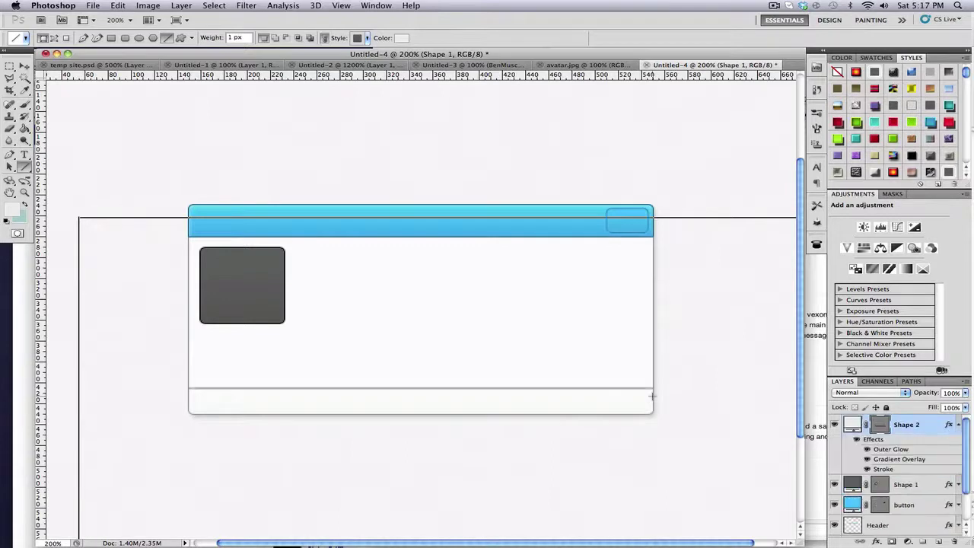
pyautogui.rightClick(930, 431)
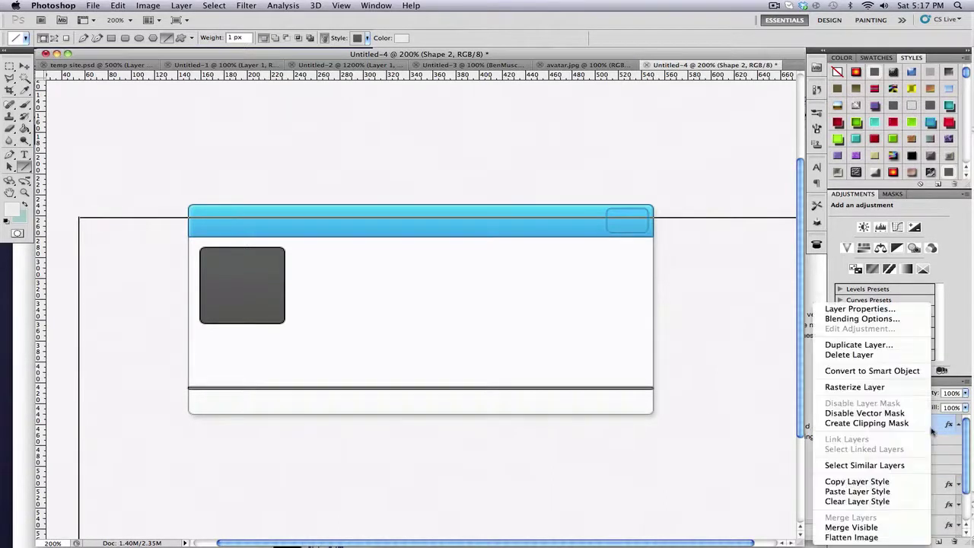
pyautogui.click(870, 493)
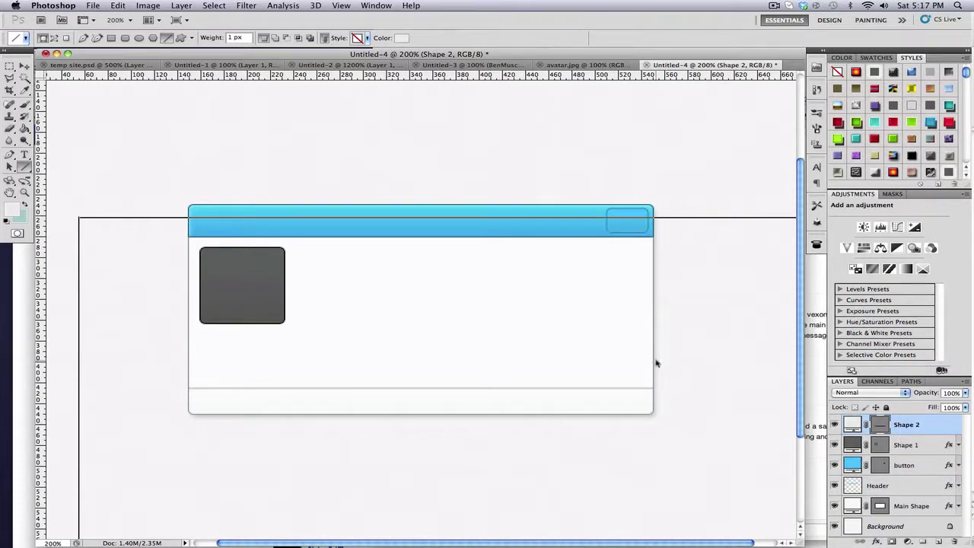
# Step: Duplicate the divider, fill the copy white, and nudge it one pixel down
pyautogui.press('super+j')
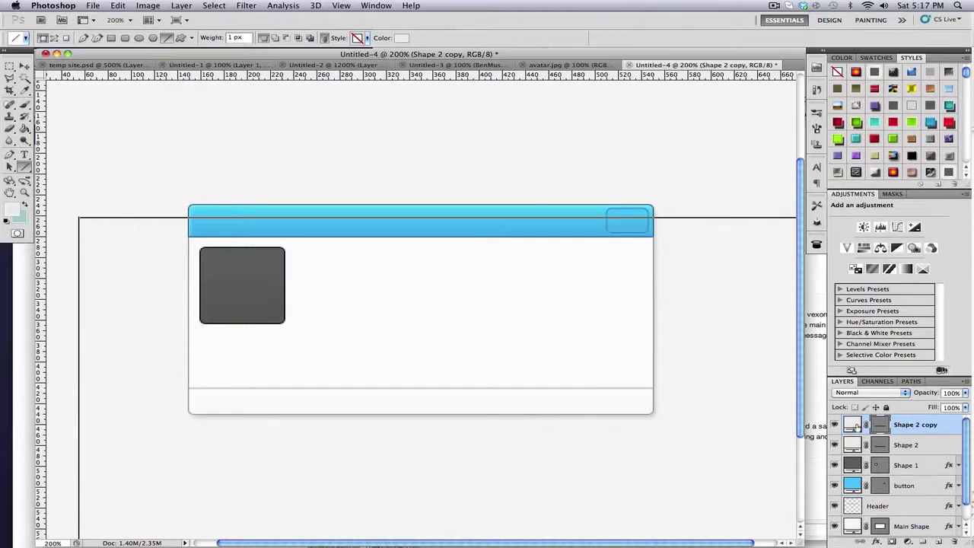
pyautogui.doubleClick(852, 426)
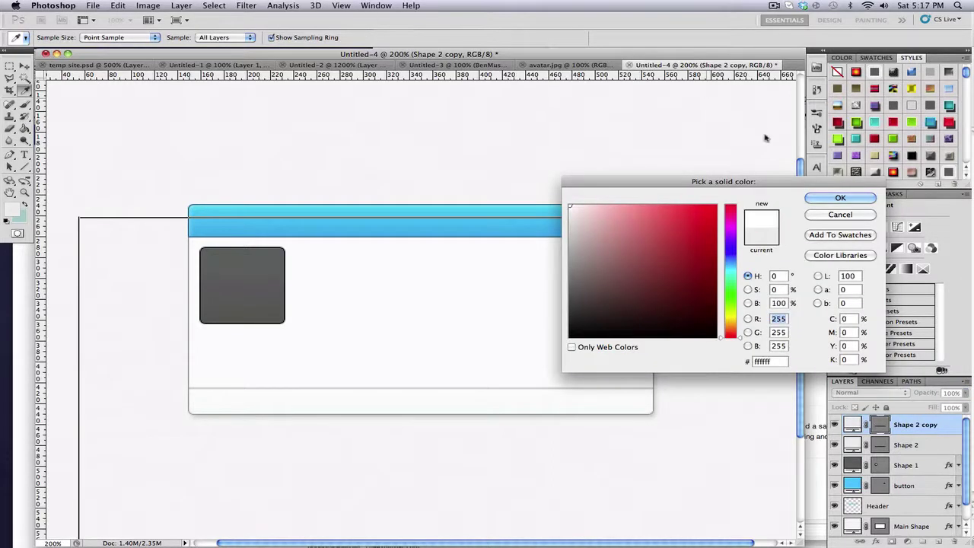
pyautogui.click(829, 199)
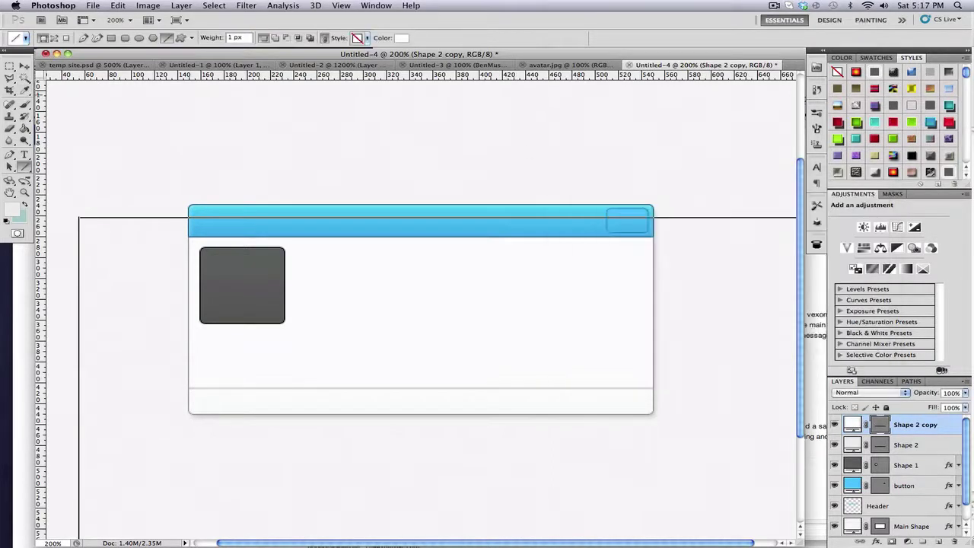
pyautogui.click(24, 67)
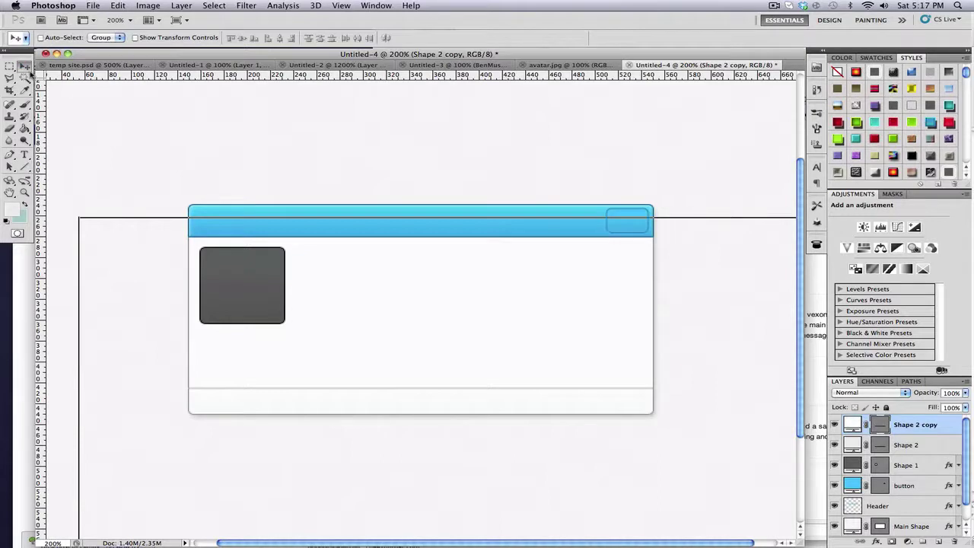
pyautogui.press('Down')
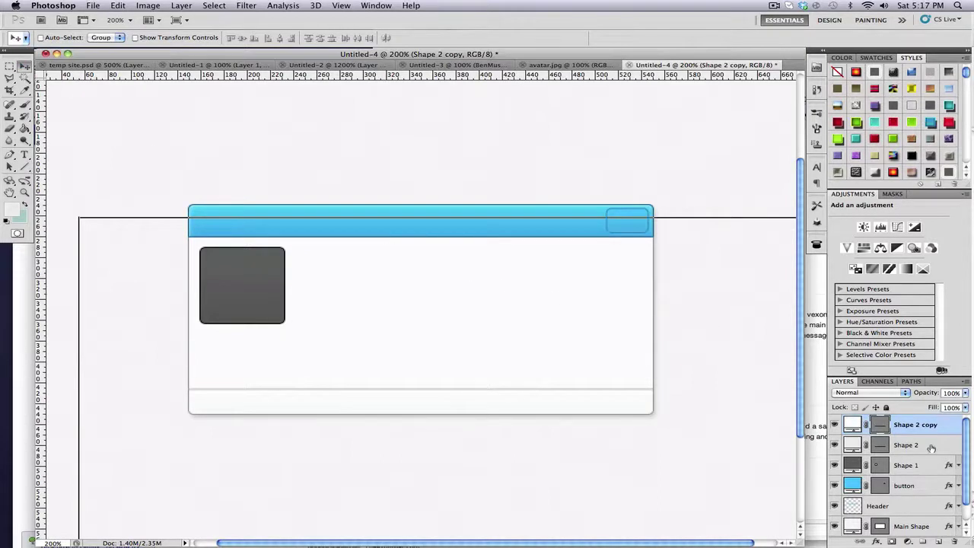
# Step: Group Shape 2 and Shape 2 copy and name the group 'divider'
pyautogui.keyDown('shift'); pyautogui.click(906, 445); pyautogui.keyUp('shift')
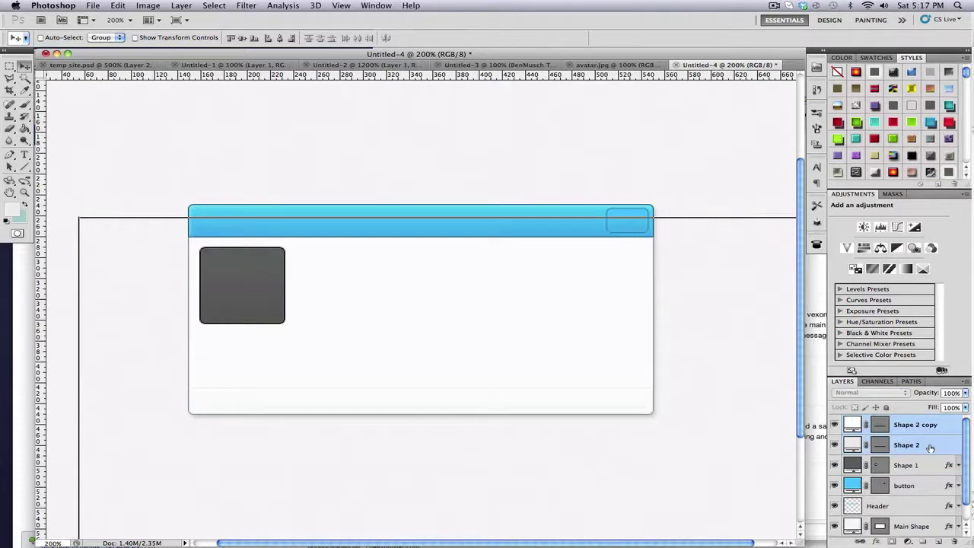
pyautogui.press('super+g')
pyautogui.doubleClick(879, 417)
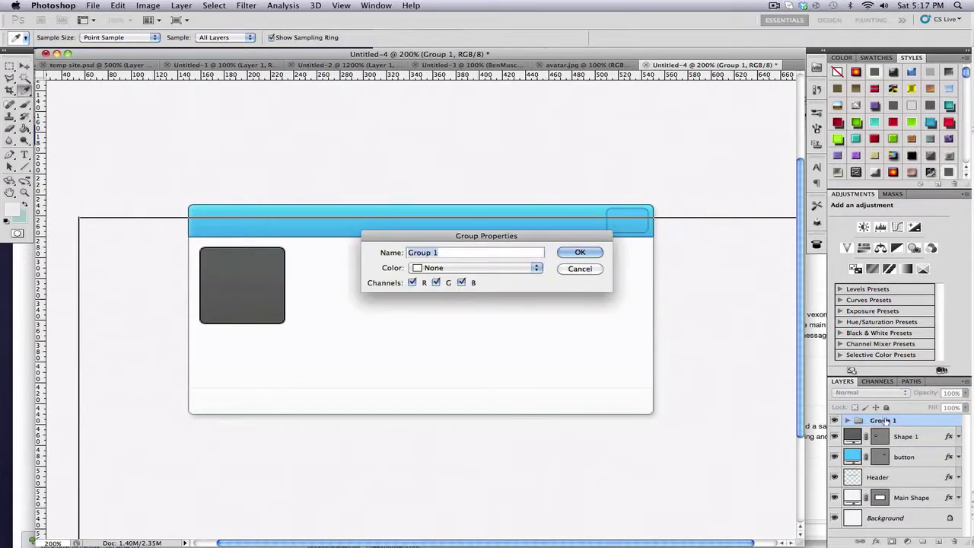
pyautogui.write('divider')
pyautogui.press('Return')
pyautogui.press('v')
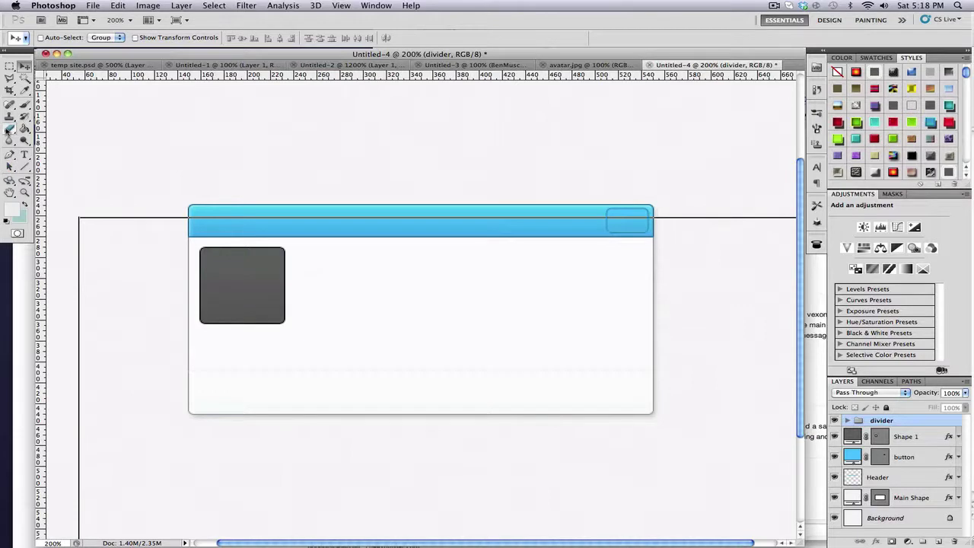
# Step: Draw an e7e7e7 light grey rectangle above the card with the Rectangle Tool, creating Shape 3
pyautogui.click(25, 166)
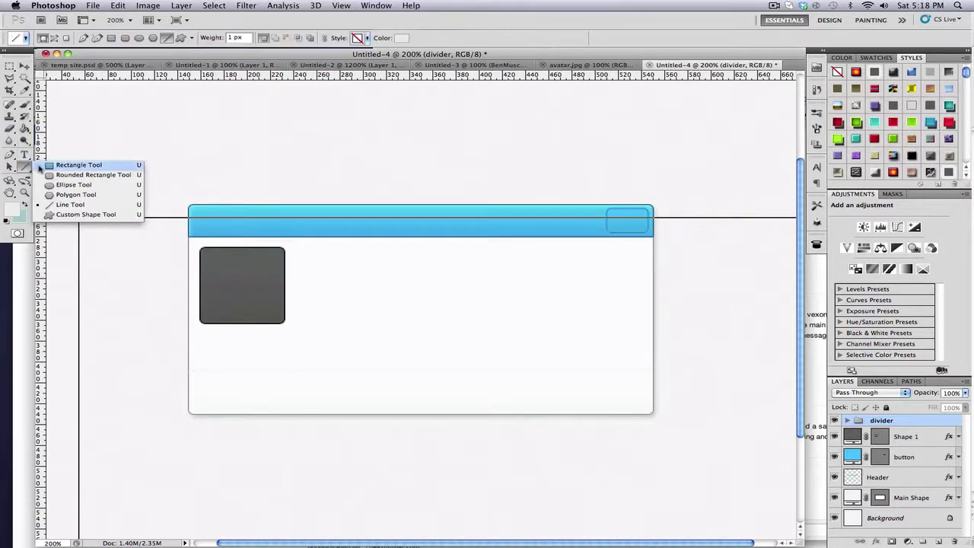
pyautogui.click(47, 165)
pyautogui.click(191, 38)
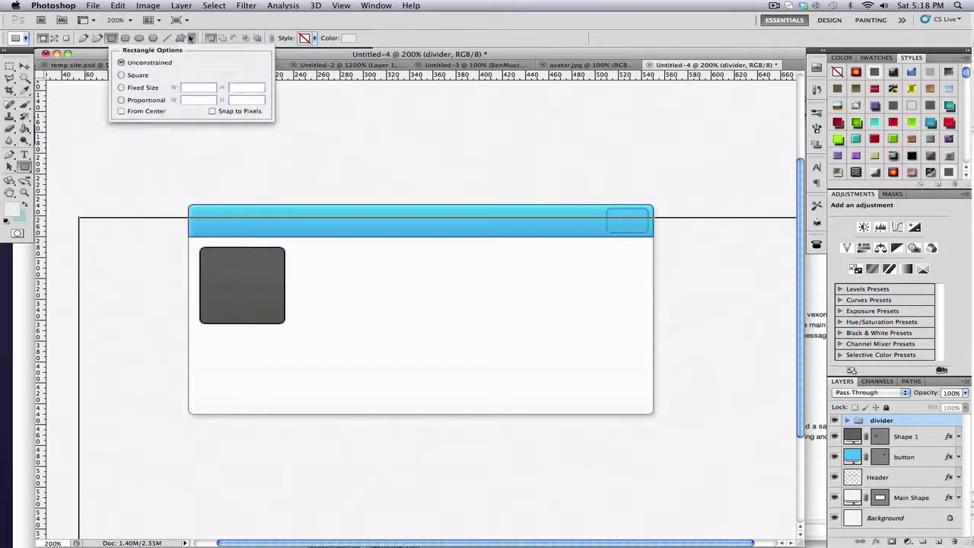
pyautogui.click(397, 61)
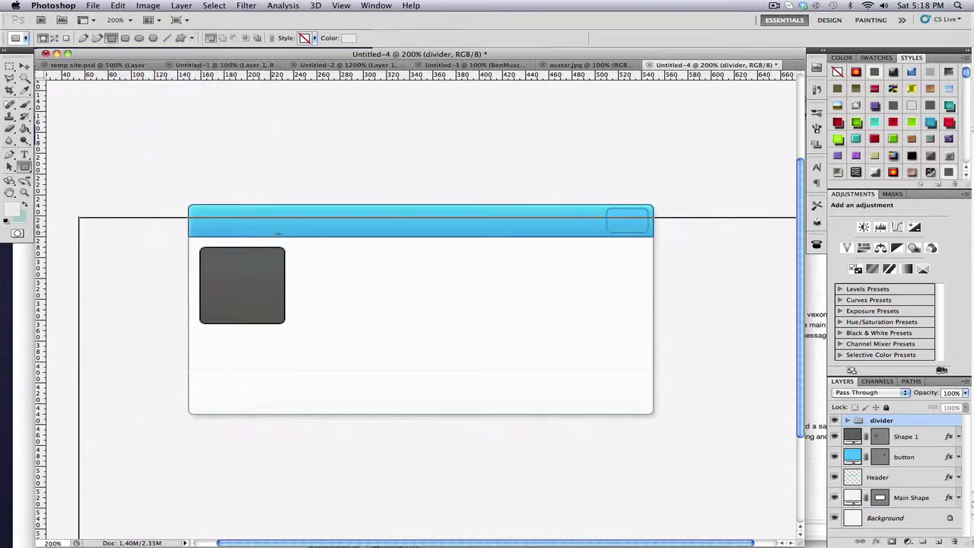
pyautogui.click(9, 213)
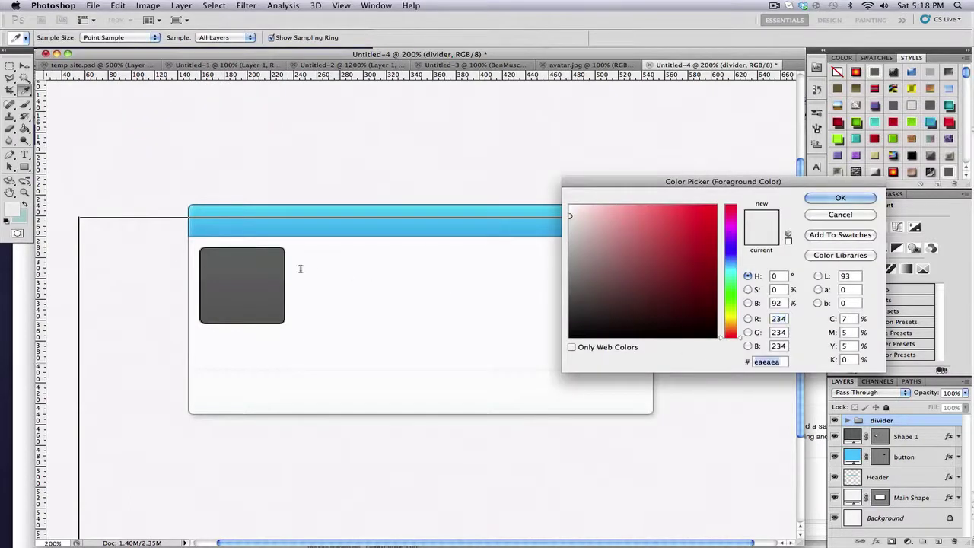
pyautogui.write('e')
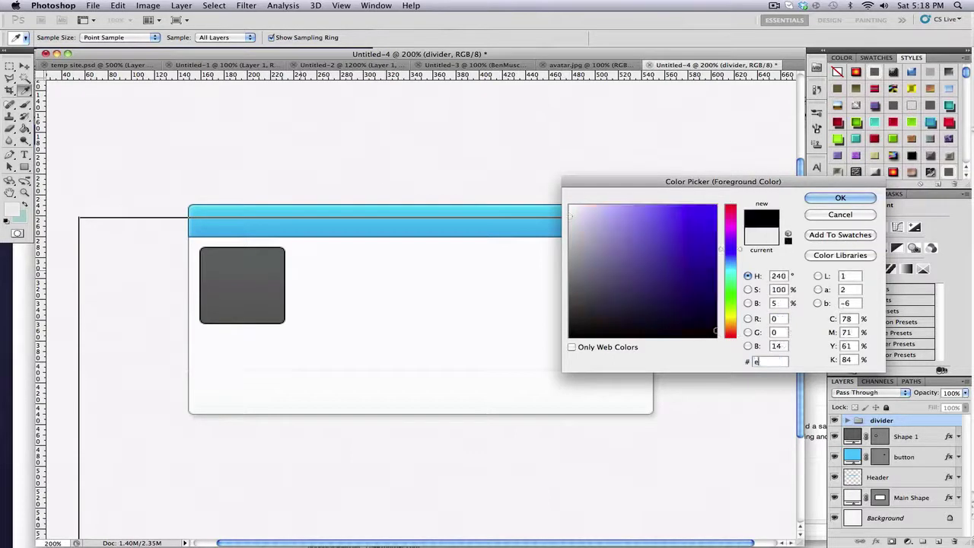
pyautogui.write('7e7e7')
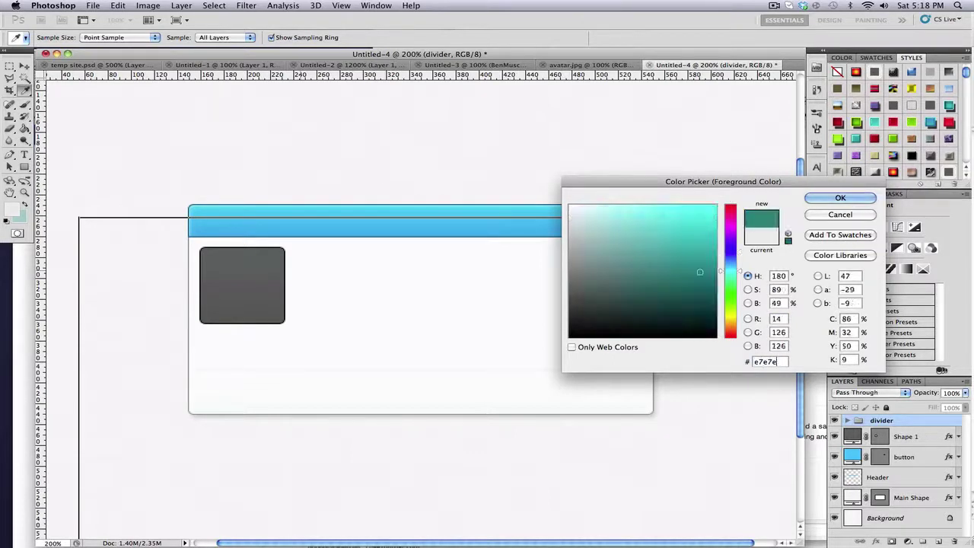
pyautogui.click(812, 199)
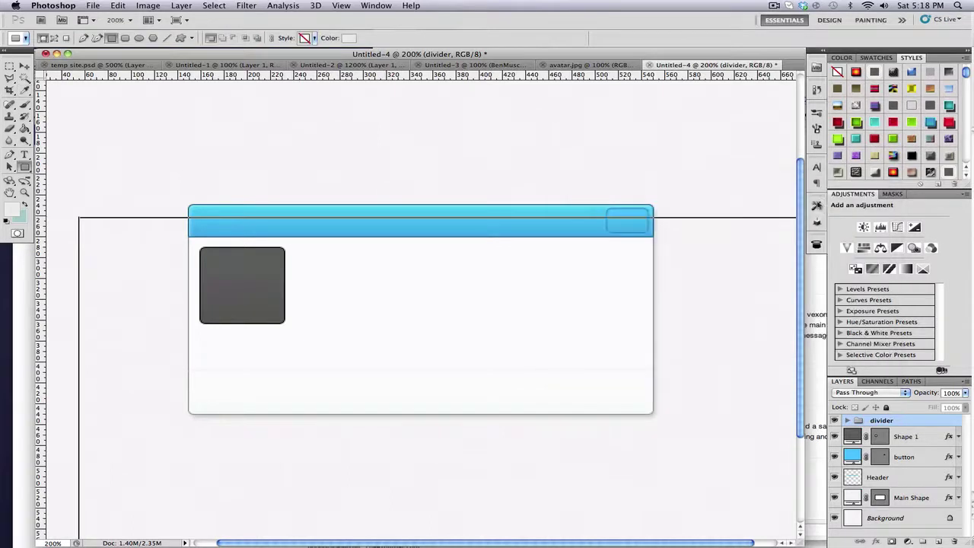
pyautogui.moveTo(275, 122); pyautogui.dragTo(387, 151)
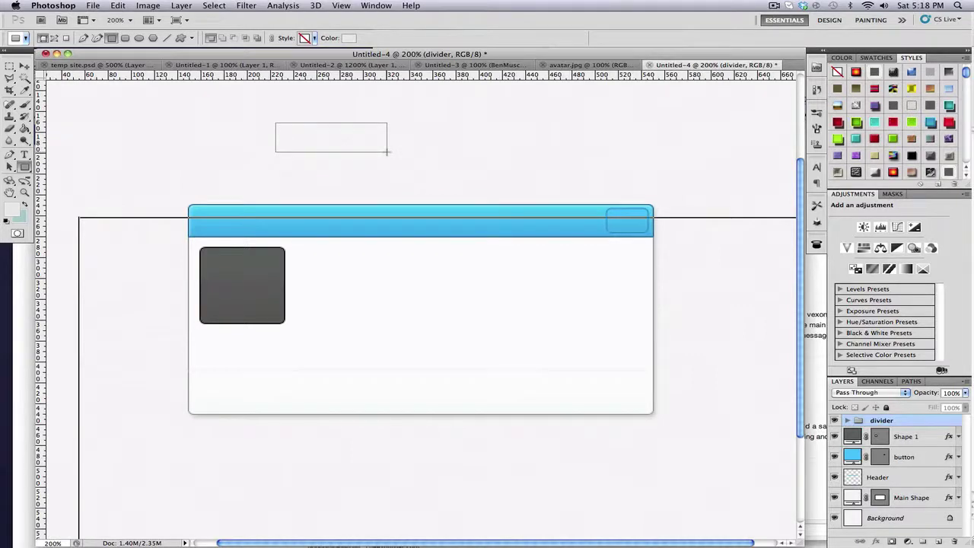
pyautogui.moveTo(387, 151); pyautogui.dragTo(386, 152)
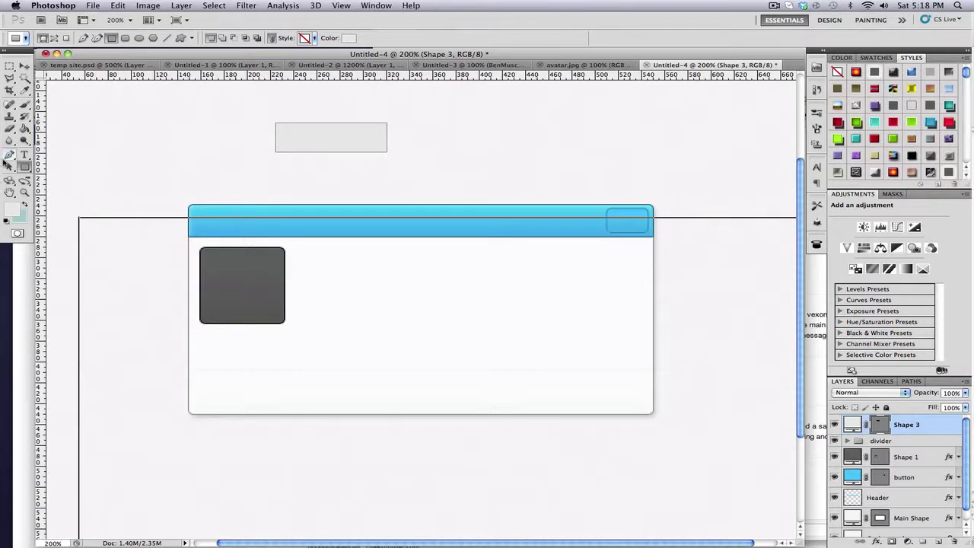
# Step: Delete the rectangle's top-right anchor and pull the bottom-right anchor in to form a right-pointing triangle
pyautogui.click(9, 157)
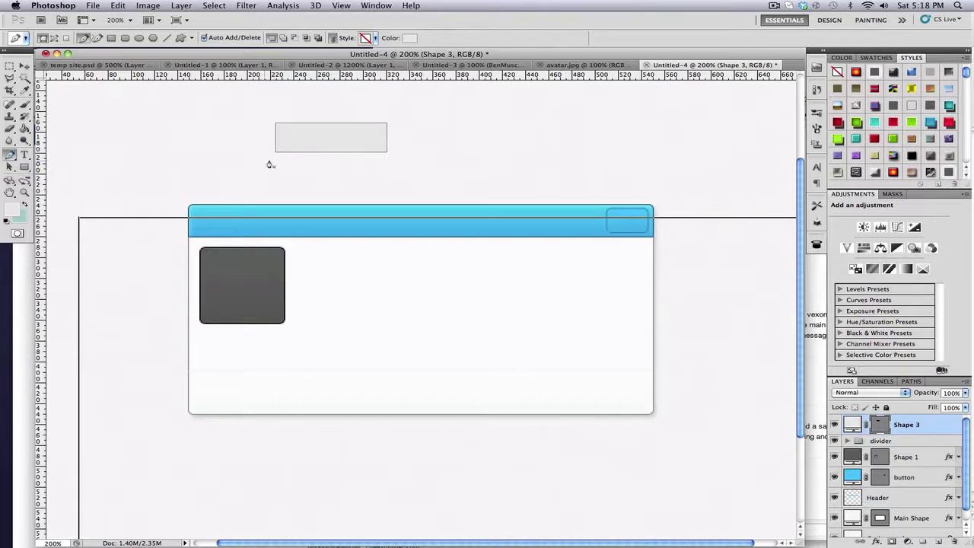
pyautogui.keyDown('super'); pyautogui.click(312, 151); pyautogui.keyUp('super')
pyautogui.click(387, 124)
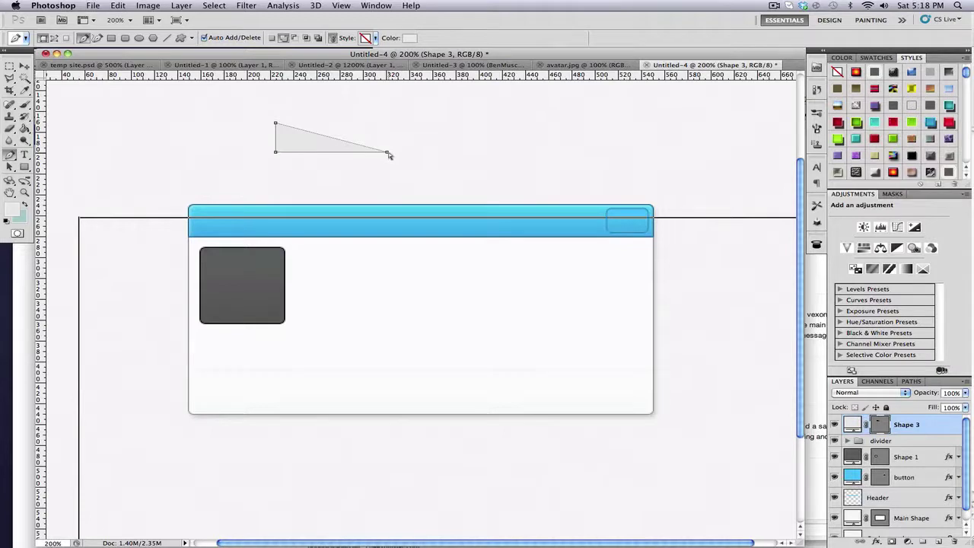
pyautogui.moveTo(388, 153); pyautogui.dragTo(302, 143)
pyautogui.moveTo(301, 140); pyautogui.dragTo(302, 141)
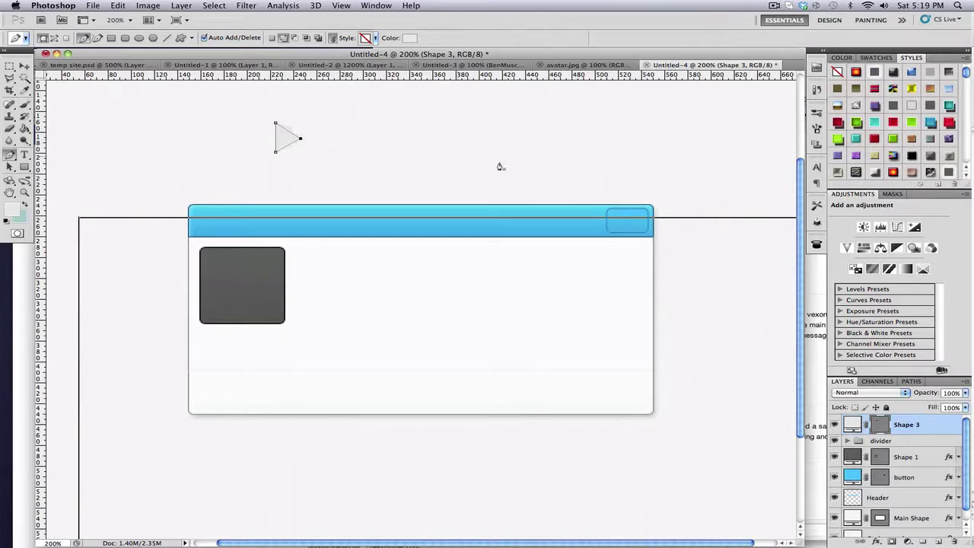
pyautogui.press('Return')
# Step: Move the triangle to the card's lower-right corner
pyautogui.click(24, 67)
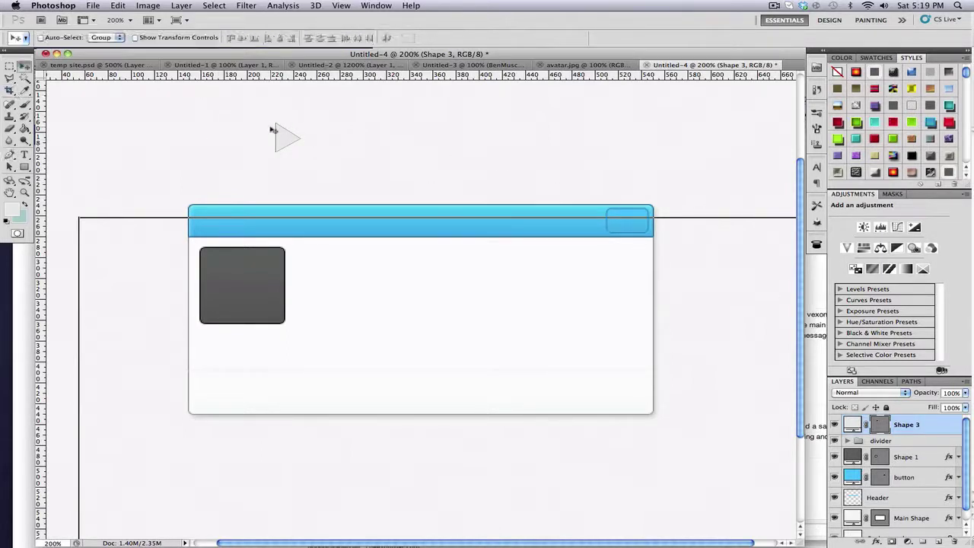
pyautogui.moveTo(272, 135); pyautogui.dragTo(639, 393)
pyautogui.press('Right')
pyautogui.press('Right')
# Step: Duplicate the triangle, flip the copy horizontally, and place it left of the original
pyautogui.moveTo(943, 431); pyautogui.dragTo(938, 539)
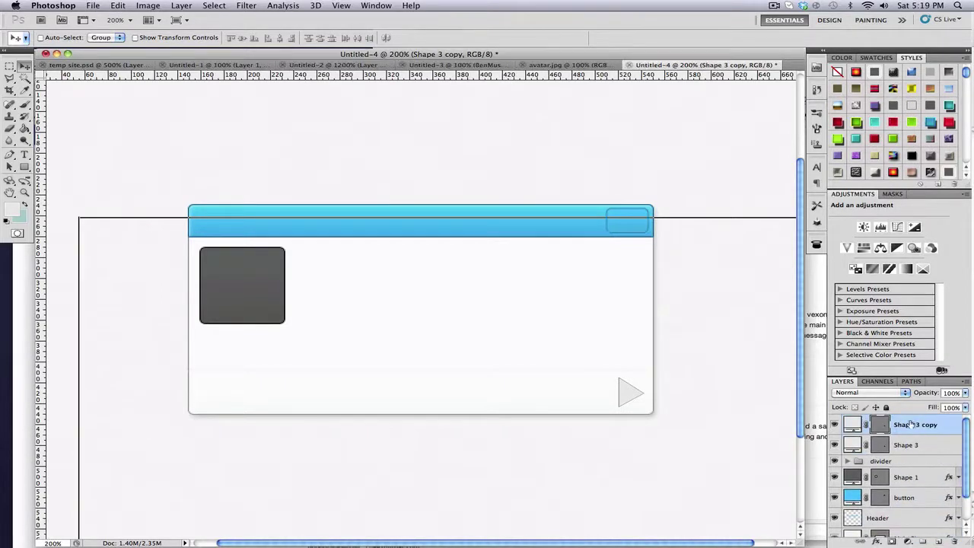
pyautogui.hotkey('ctrl', 't')
pyautogui.rightClick(562, 340)
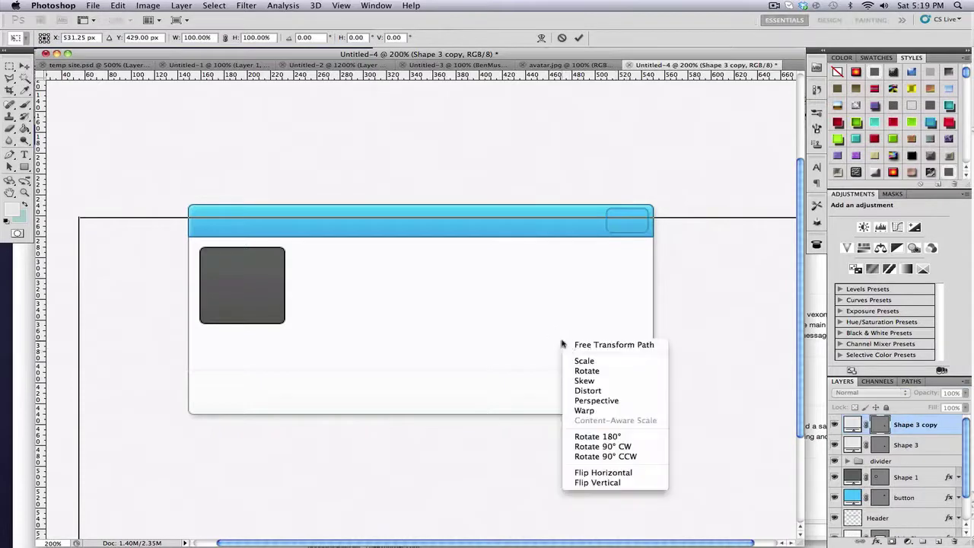
pyautogui.click(609, 472)
pyautogui.moveTo(637, 397); pyautogui.dragTo(601, 397)
pyautogui.click(579, 37)
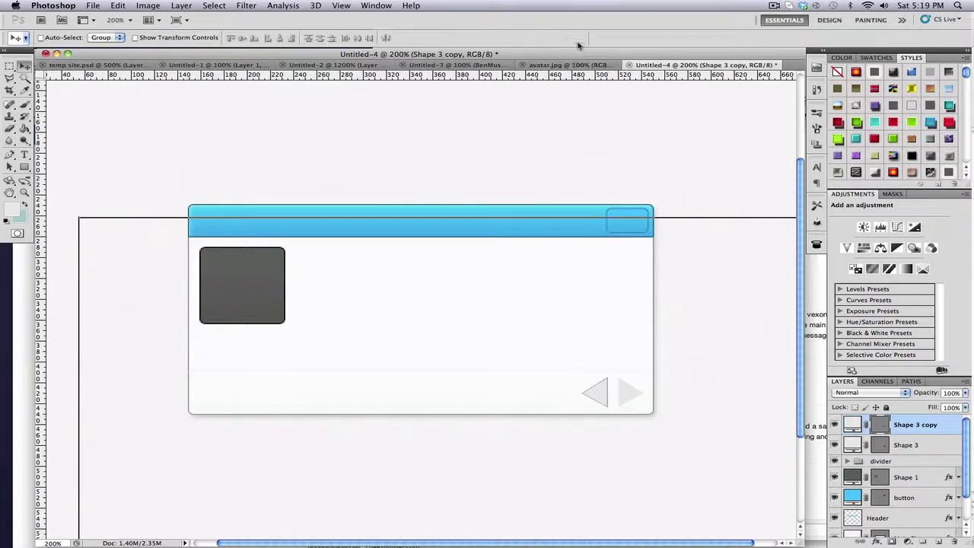
# Step: Group both triangles into a group named 'arrows' and return the view to 100%
pyautogui.keyDown('shift'); pyautogui.click(922, 448); pyautogui.keyUp('shift')
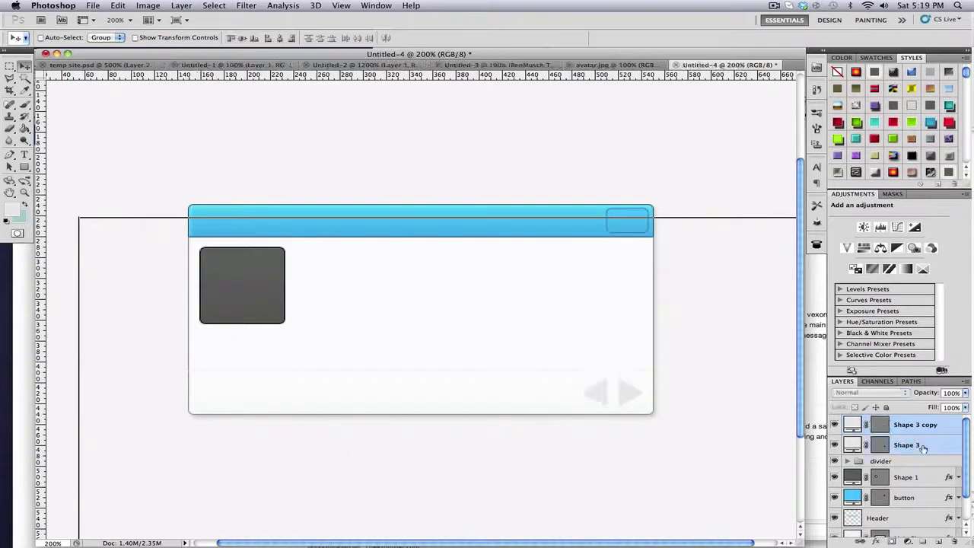
pyautogui.press('super+g')
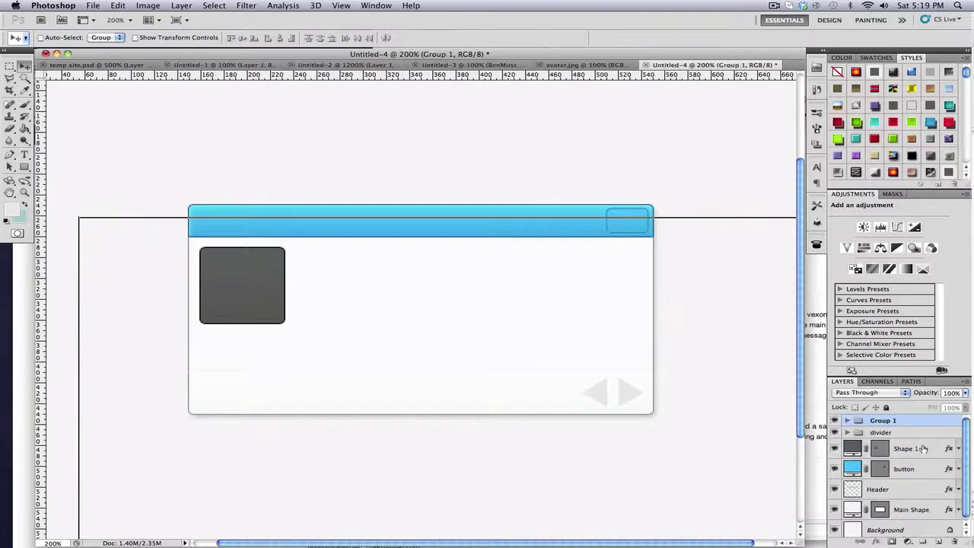
pyautogui.doubleClick(880, 420)
pyautogui.write('arrows')
pyautogui.press('Return')
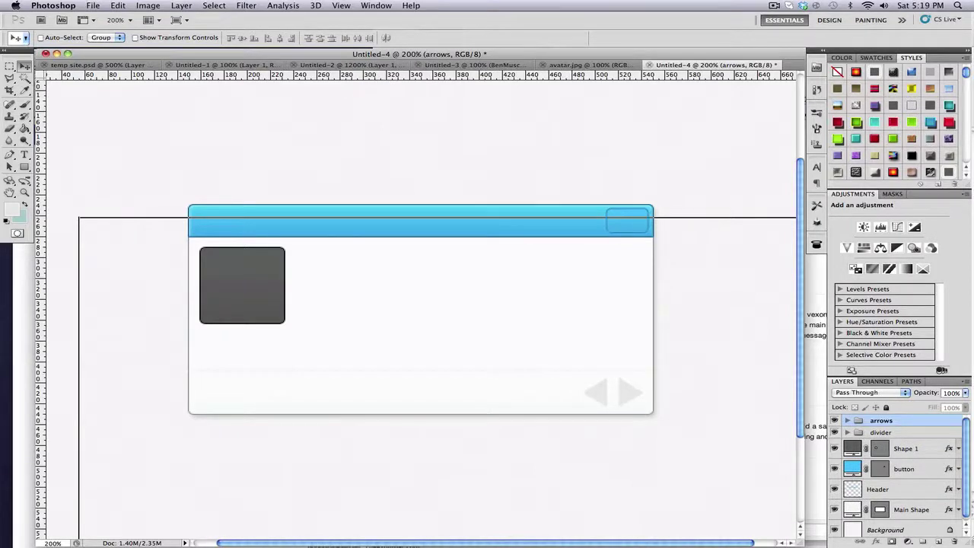
pyautogui.press('super+minus')
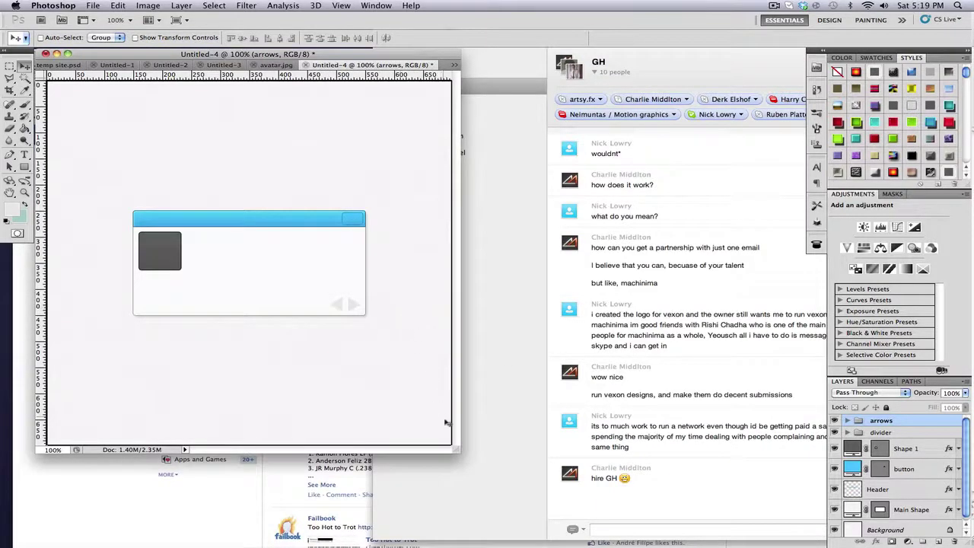
# Step: Enlarge the document window to reveal the whole canvas with the finished card mockup
pyautogui.moveTo(457, 449); pyautogui.dragTo(652, 521)
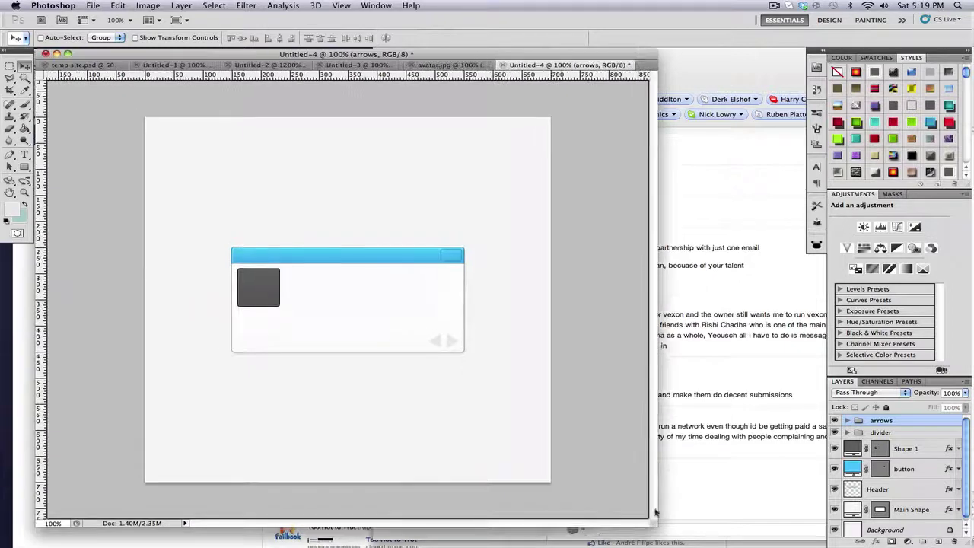